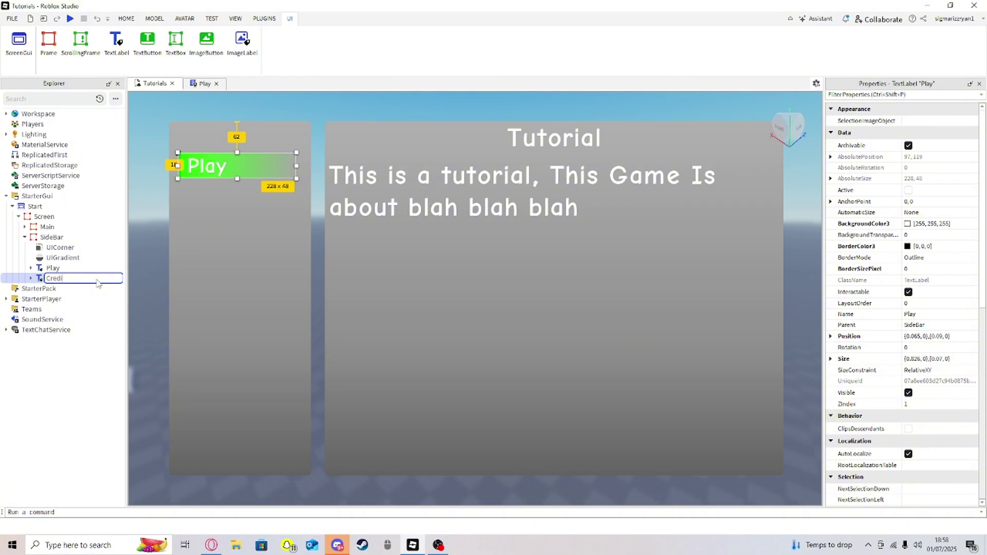
# Name the duplicated Play label Credits and move it just below the Play button in the sidebar, at about 0.197 vertical scale
pyautogui.write('ts')
pyautogui.press('Return')
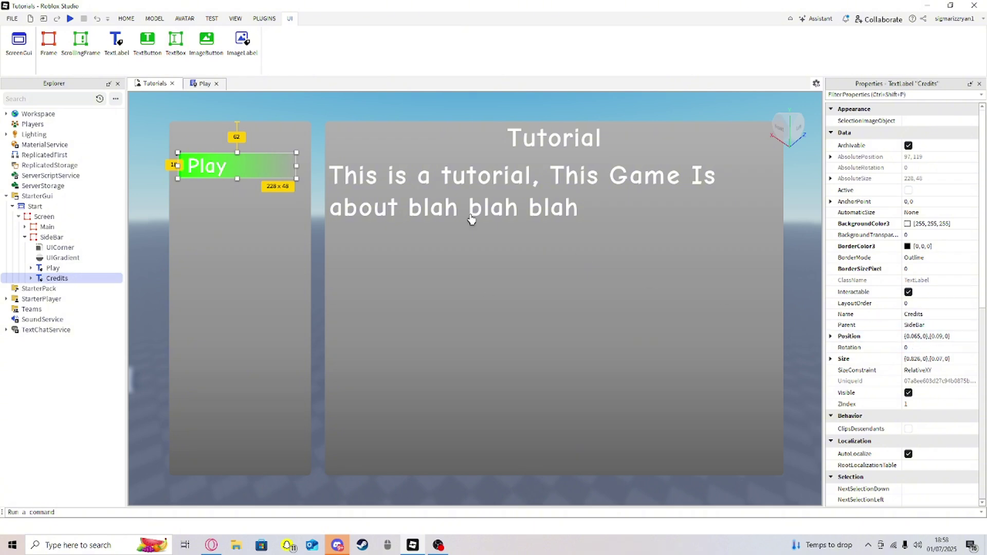
pyautogui.moveTo(252, 164); pyautogui.dragTo(252, 201)
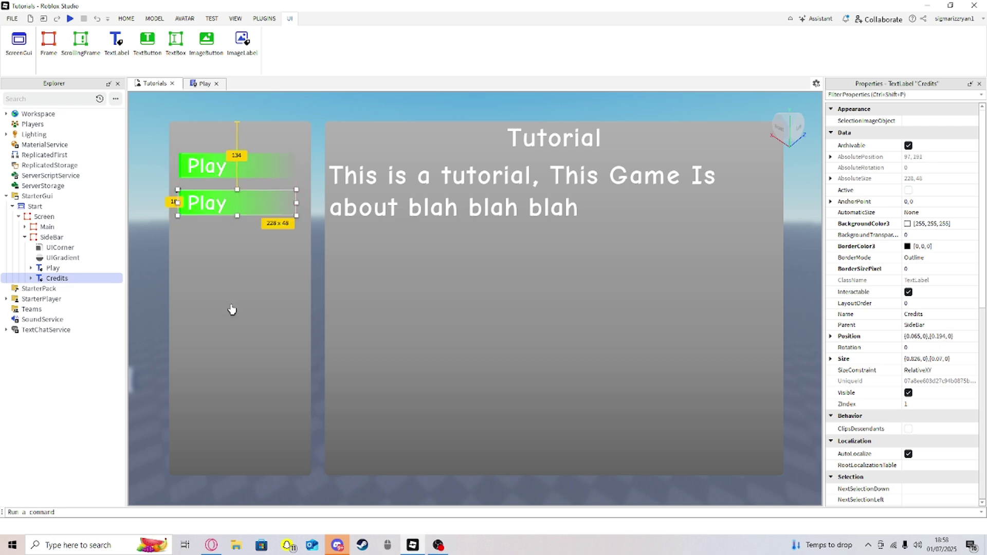
pyautogui.moveTo(258, 205); pyautogui.dragTo(257, 206)
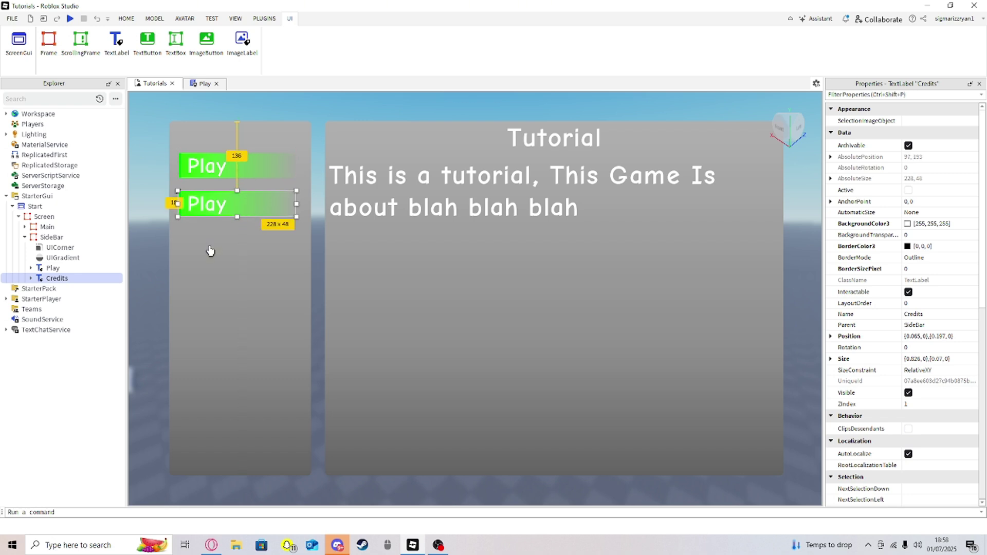
pyautogui.click(147, 148)
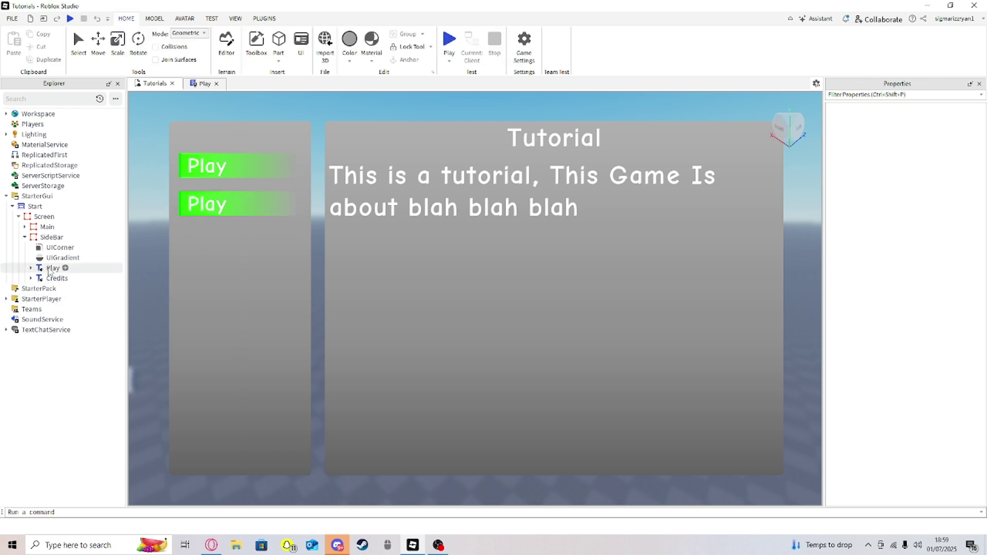
# Delete the MouseButton1Click handler from the Play script inside the Credits label's Button, keeping the variable declarations, and close both open scripts
pyautogui.click(56, 278)
pyautogui.click(31, 278)
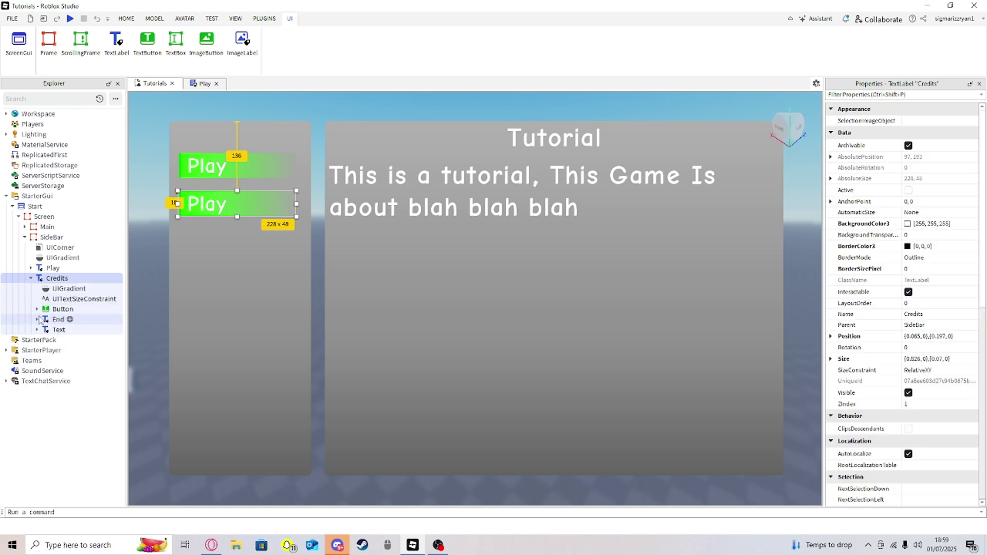
pyautogui.click(37, 309)
pyautogui.click(65, 329)
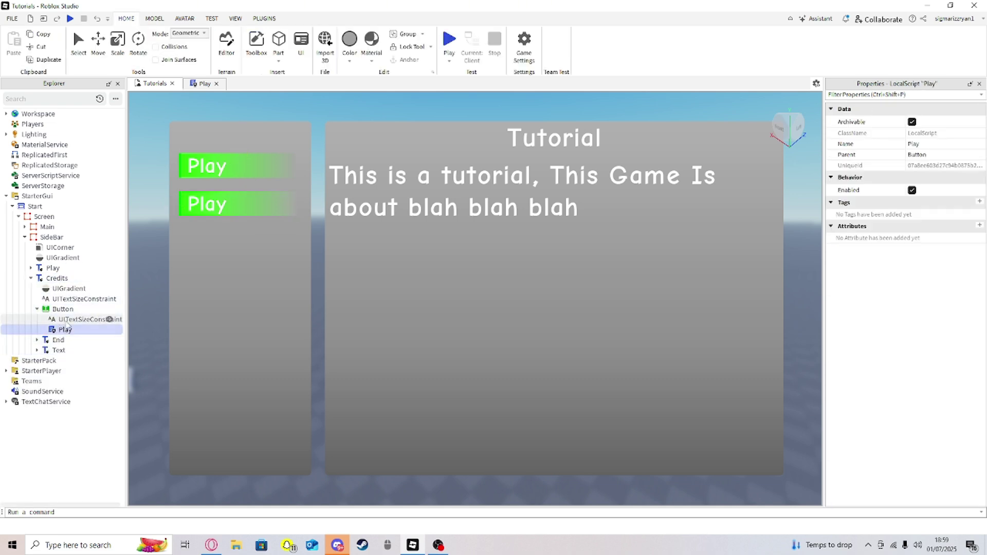
pyautogui.doubleClick(64, 329)
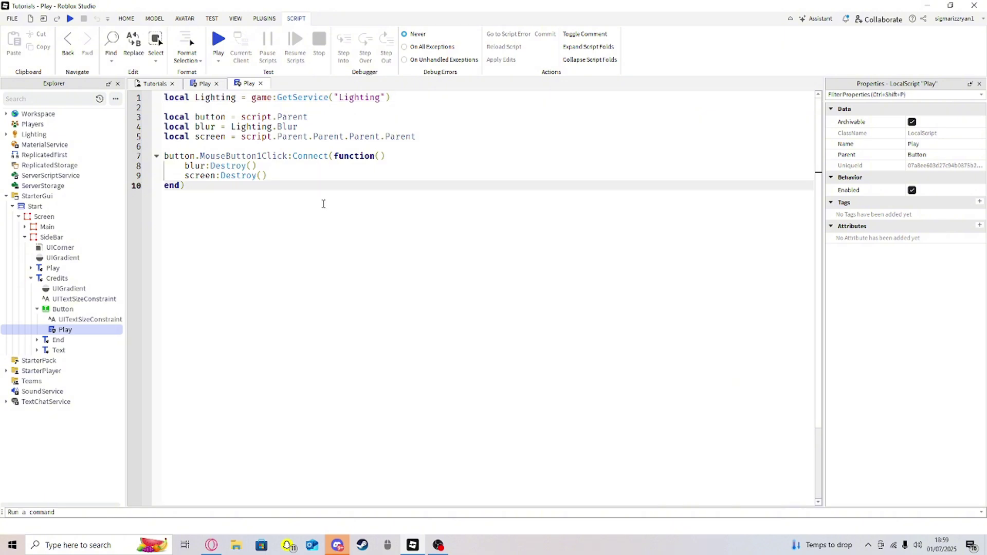
pyautogui.hotkey('ctrl', 'a')
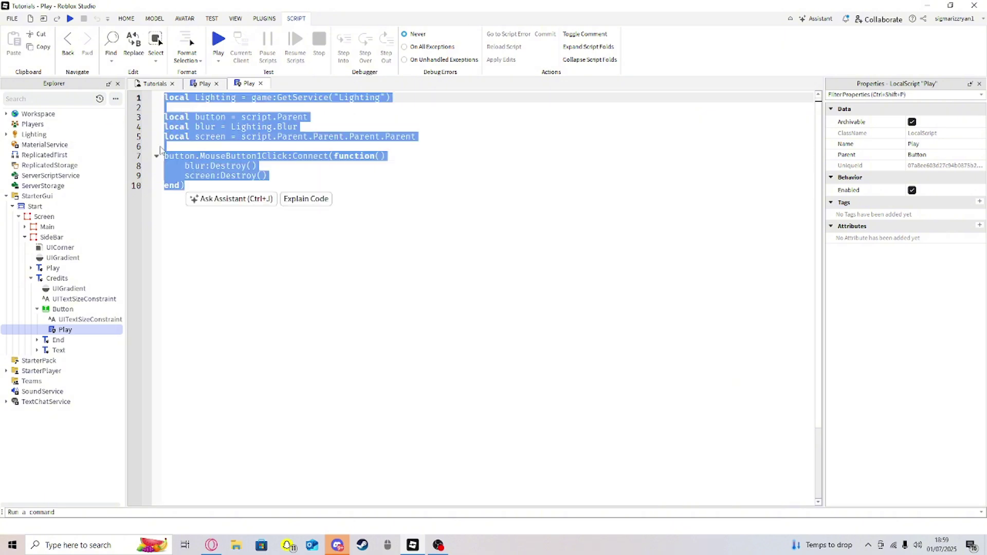
pyautogui.click(191, 186)
pyautogui.moveTo(195, 186); pyautogui.dragTo(164, 156)
pyautogui.press('BackSpace')
pyautogui.press('BackSpace')
pyautogui.press('BackSpace')
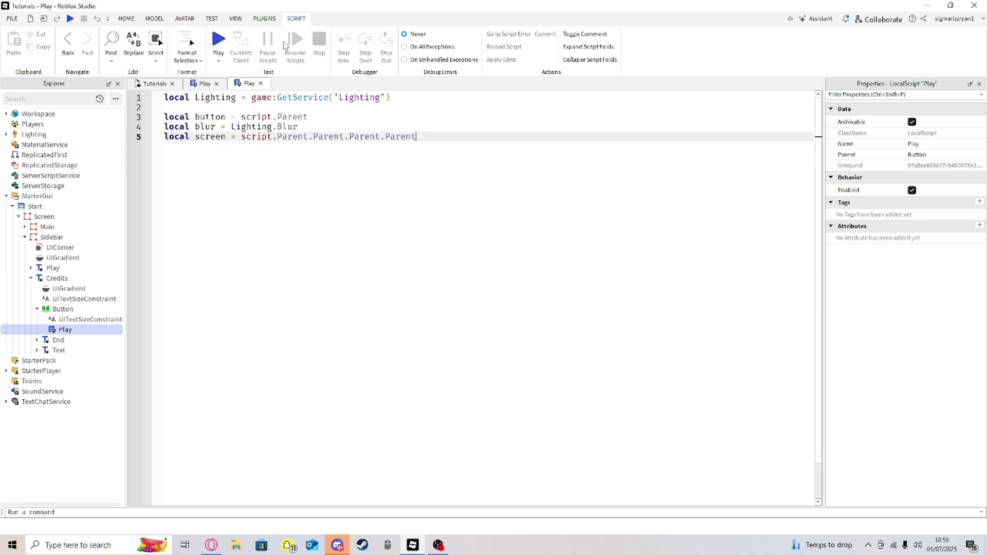
pyautogui.click(261, 84)
pyautogui.click(216, 84)
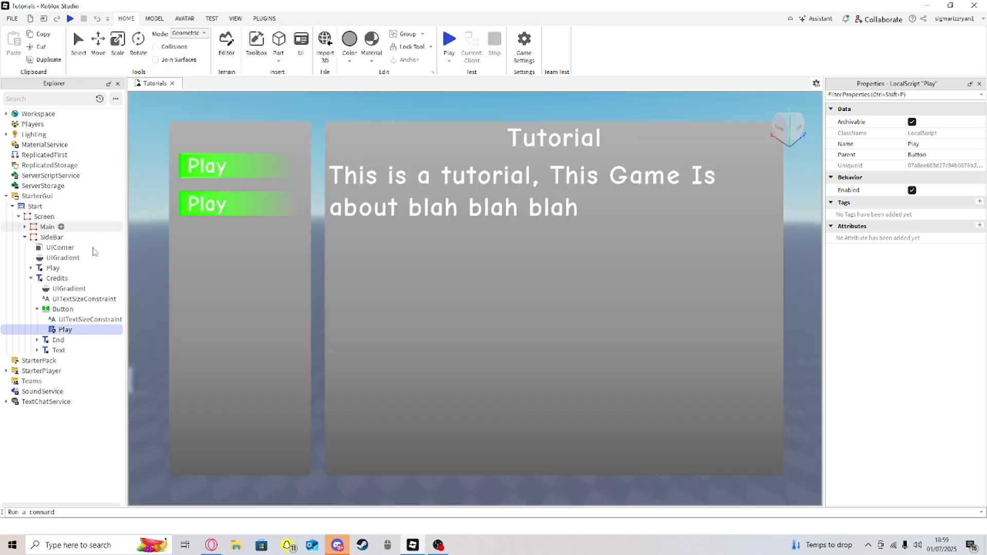
# Rename the script inside the Credits label's Button as OpenCredits
pyautogui.press('F2')
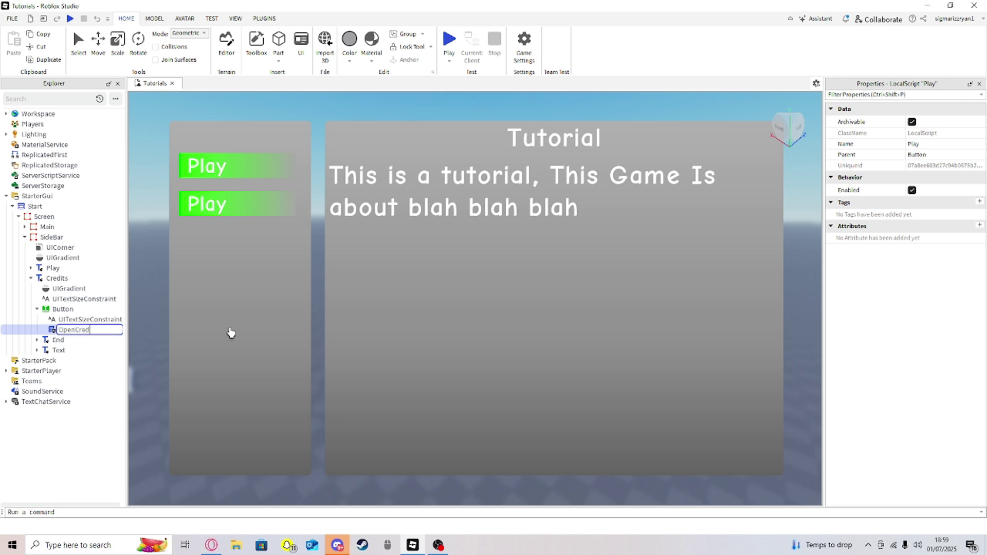
pyautogui.write('OpenCredits')
pyautogui.press('Return')
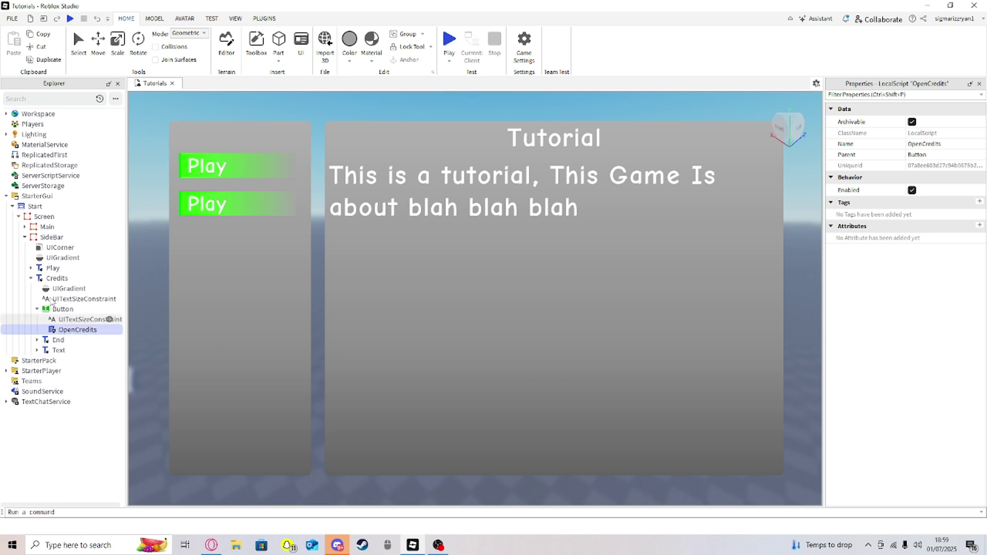
pyautogui.click(37, 309)
# Set the starting color of the Credits label's UIGradient to grey (127, 127, 127)
pyautogui.click(68, 288)
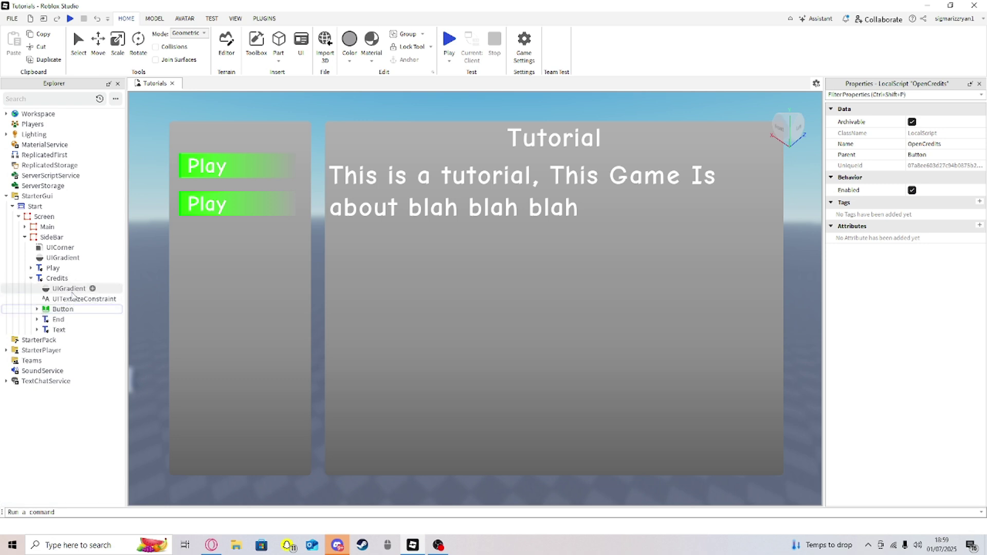
pyautogui.click(944, 122)
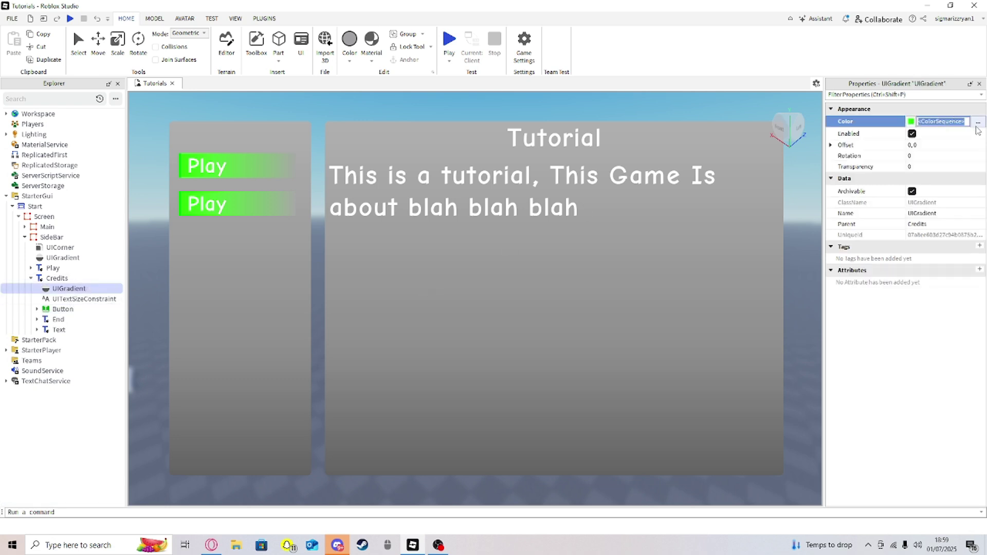
pyautogui.click(978, 122)
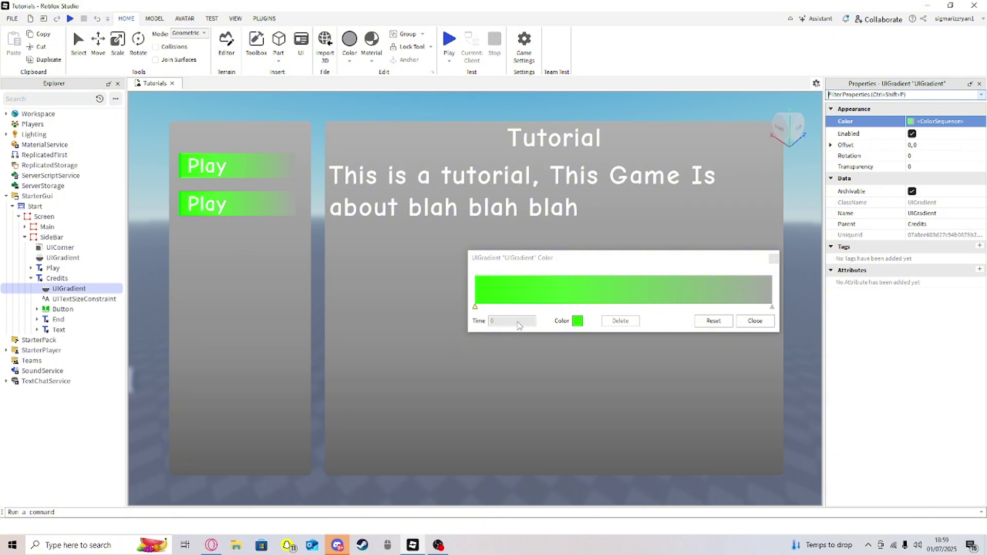
pyautogui.click(577, 321)
pyautogui.moveTo(550, 223); pyautogui.dragTo(565, 310)
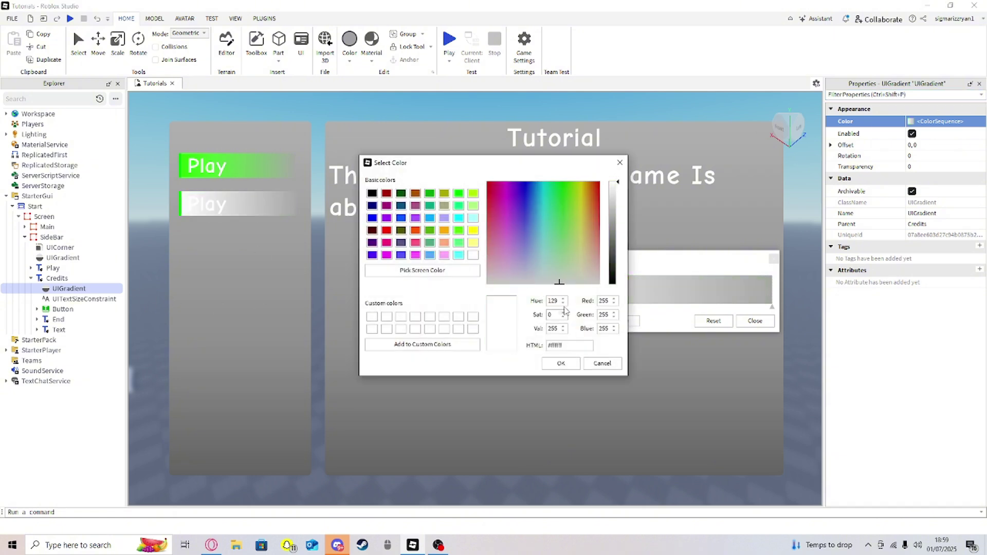
pyautogui.moveTo(615, 210); pyautogui.dragTo(615, 236)
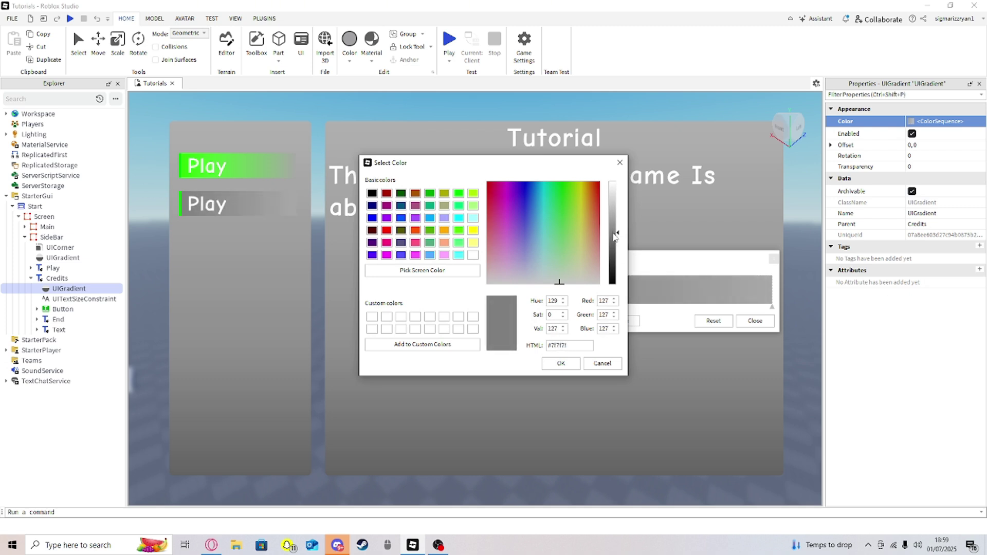
pyautogui.click(565, 364)
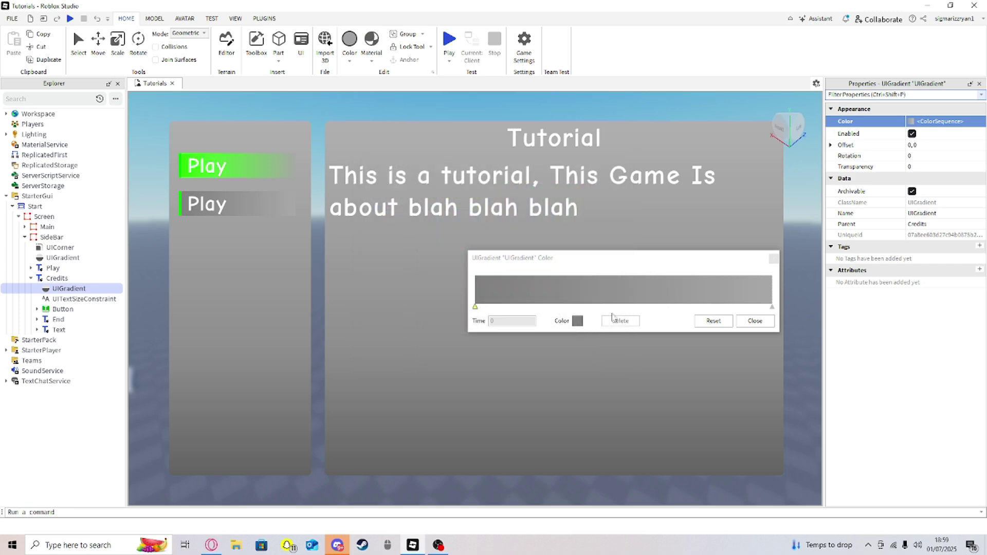
pyautogui.click(755, 321)
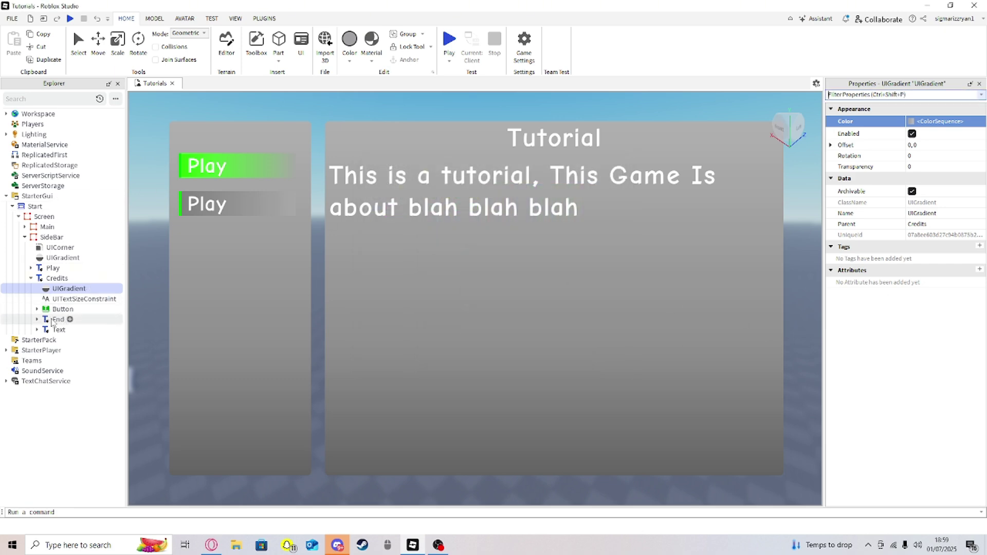
# Set the background color of the Credits label's End strip to dark grey (94, 94, 94)
pyautogui.click(58, 320)
pyautogui.click(908, 224)
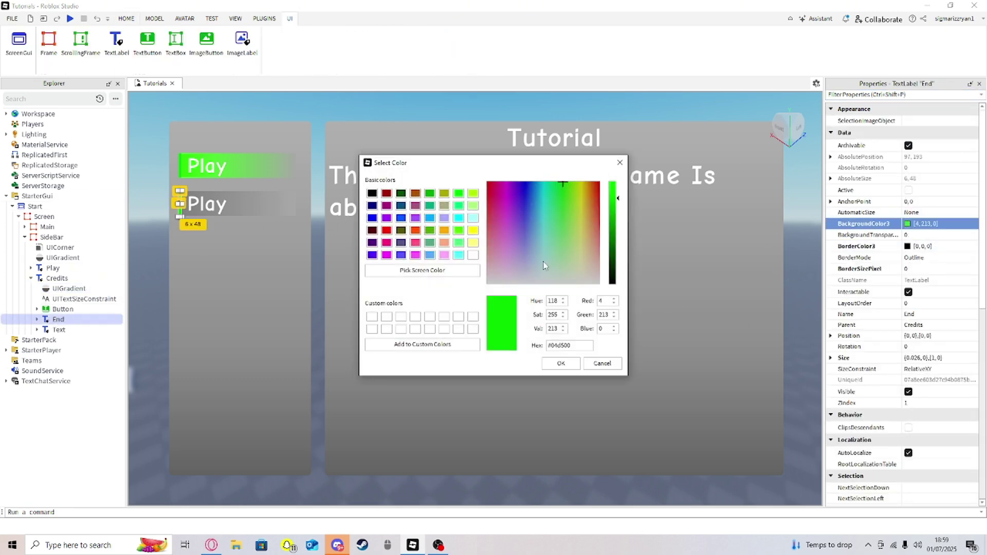
pyautogui.moveTo(564, 215); pyautogui.dragTo(533, 352)
pyautogui.moveTo(613, 206); pyautogui.dragTo(627, 249)
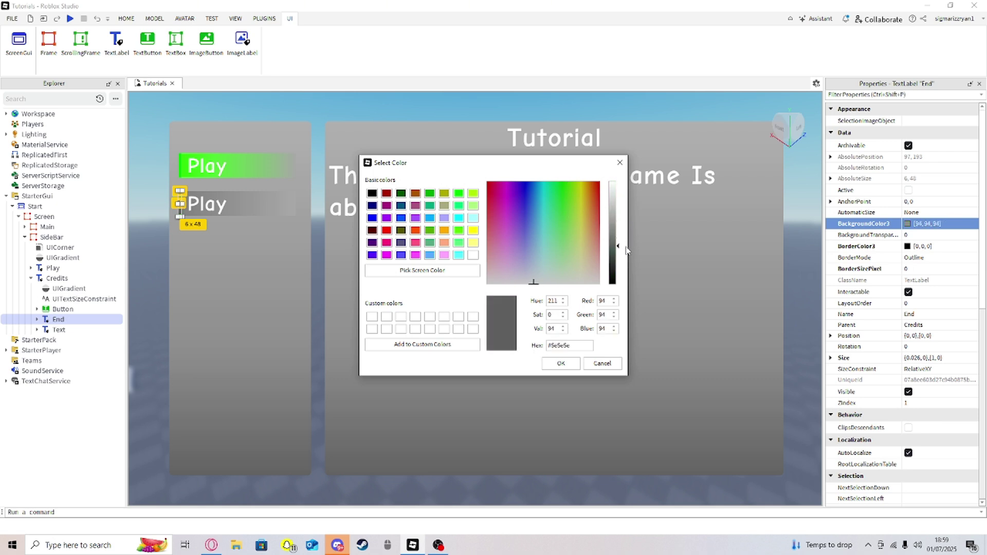
pyautogui.click(560, 363)
# Delete the UITextSizeConstraint from the Text label inside Credits
pyautogui.click(59, 329)
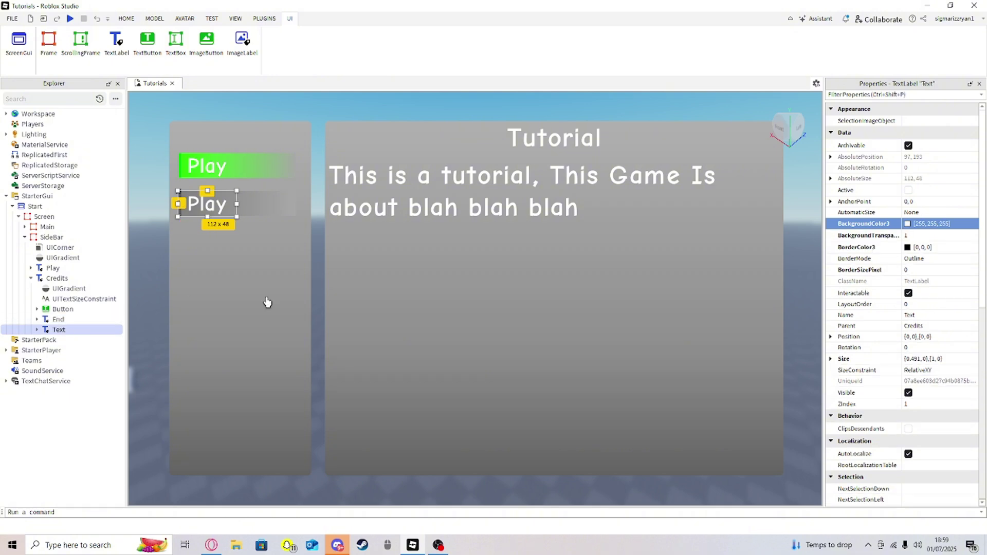
pyautogui.scroll(-10, 928, 320)
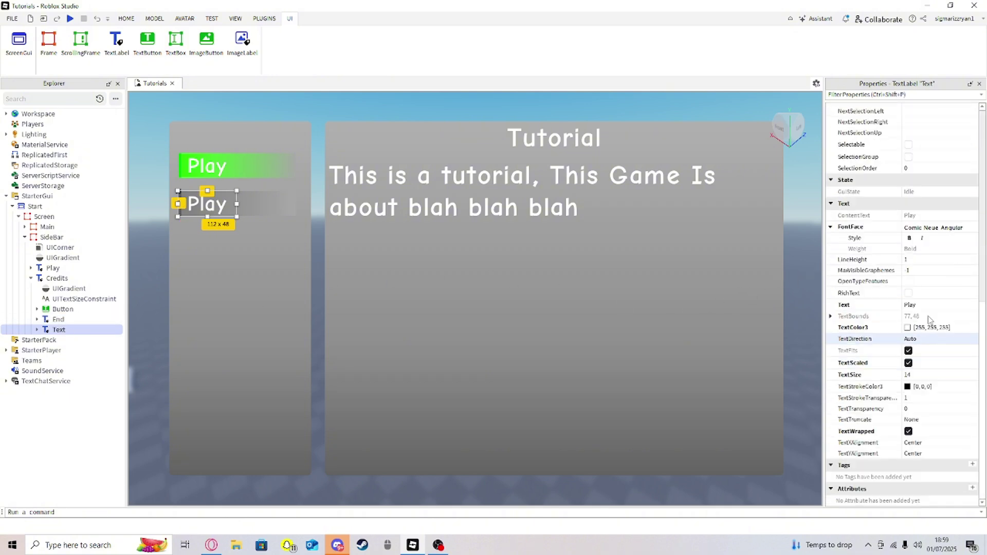
pyautogui.click(932, 307)
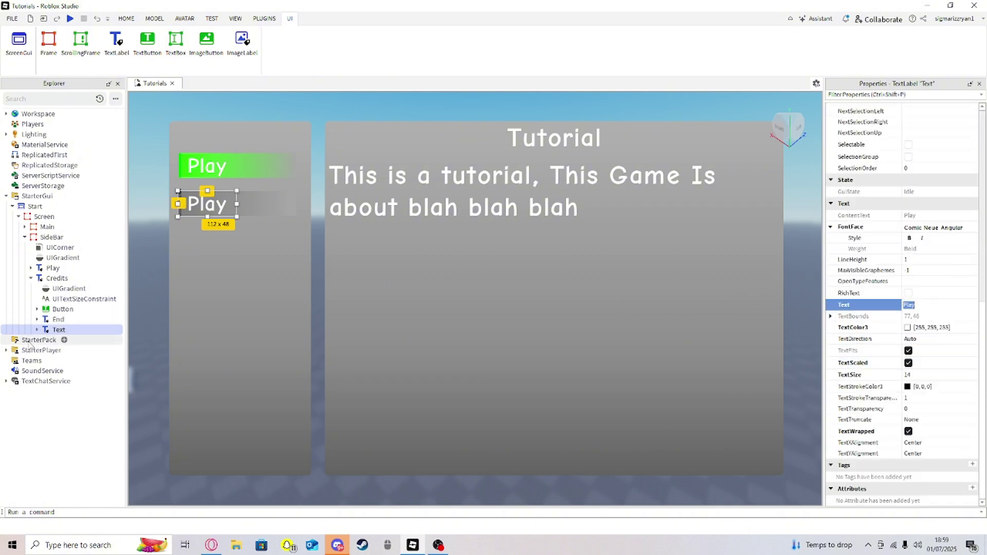
pyautogui.click(38, 329)
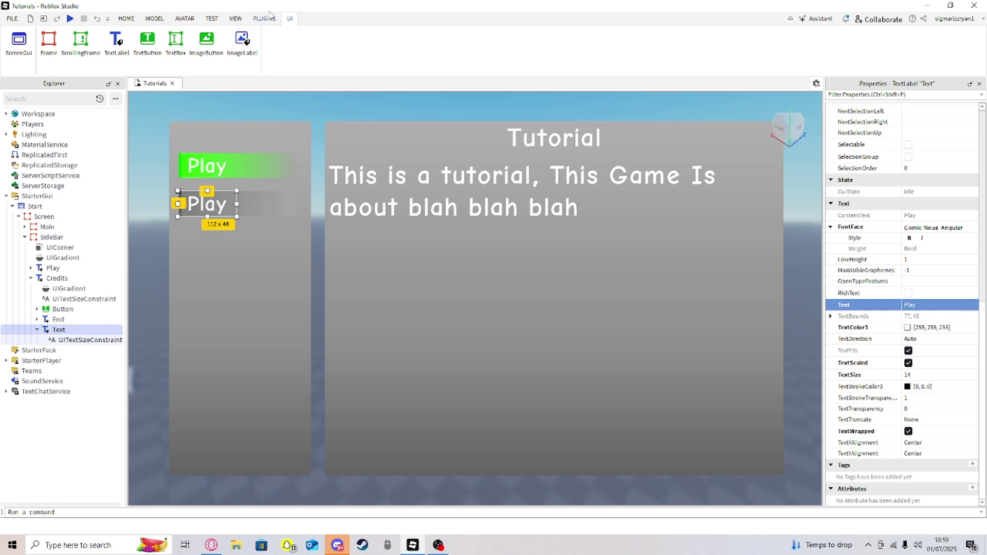
pyautogui.click(264, 18)
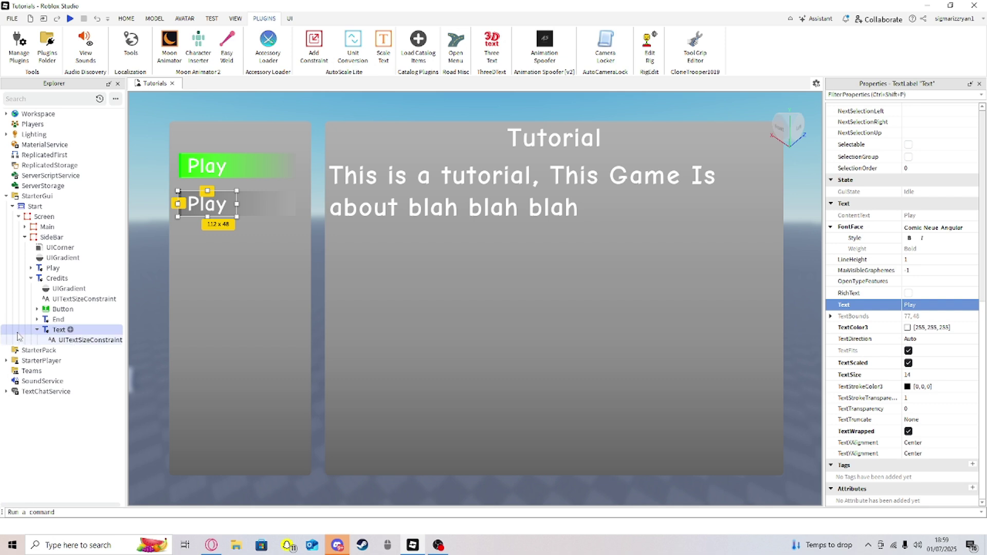
pyautogui.click(82, 340)
pyautogui.press('Delete')
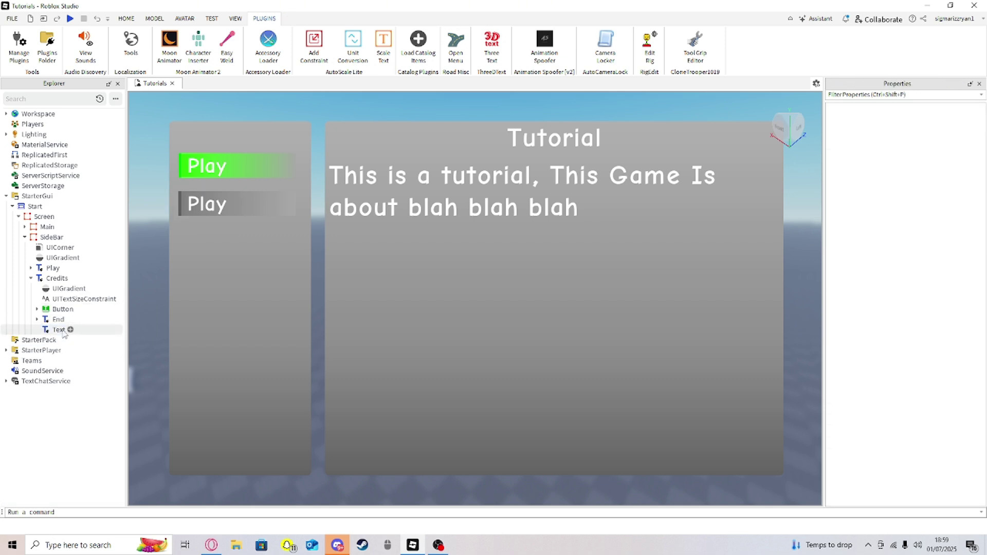
# Change the Credits button's Text label to read Credits, then widen it to about 138 x 48 and shift it slightly inward
pyautogui.click(59, 330)
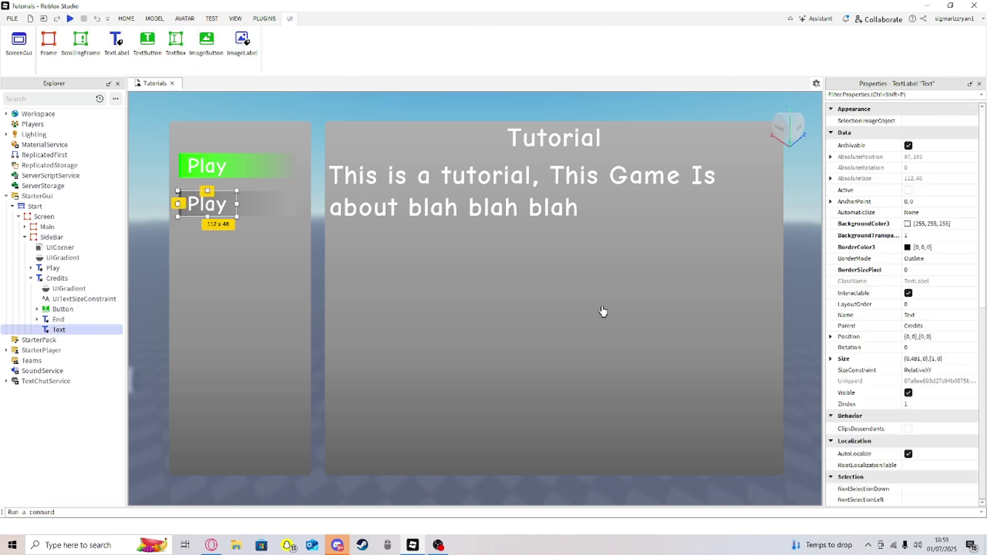
pyautogui.scroll(-10, 904, 308)
pyautogui.click(923, 310)
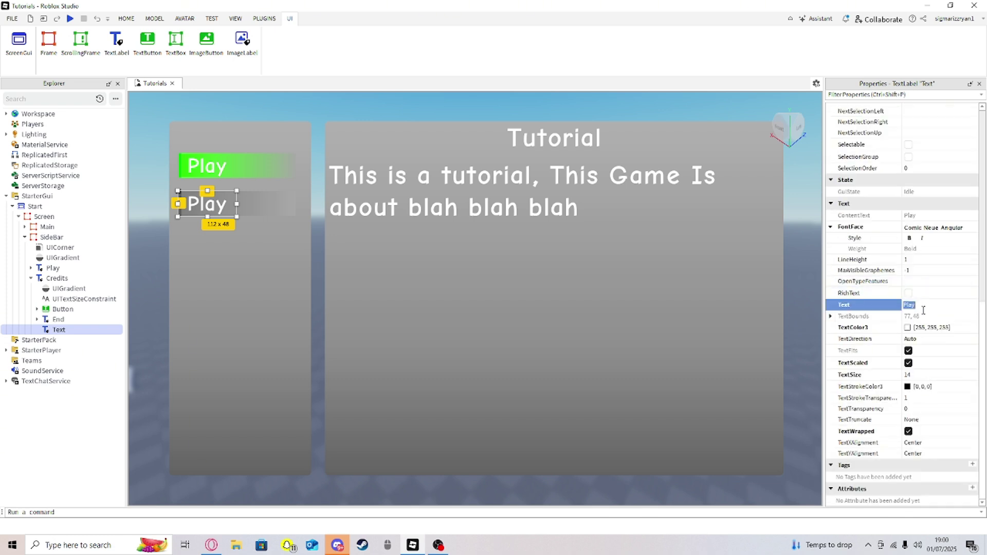
pyautogui.write('Credits')
pyautogui.press('Return')
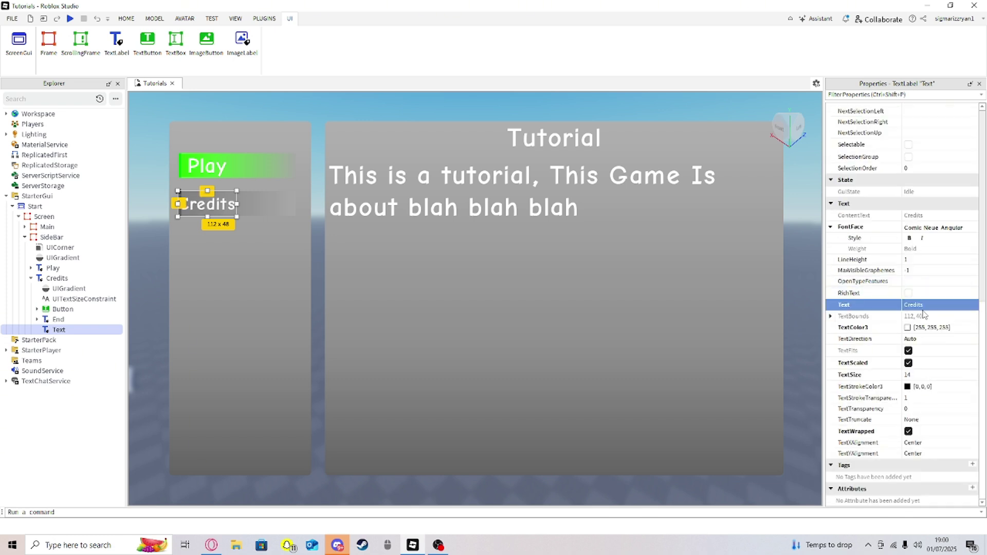
pyautogui.moveTo(208, 209); pyautogui.dragTo(258, 207)
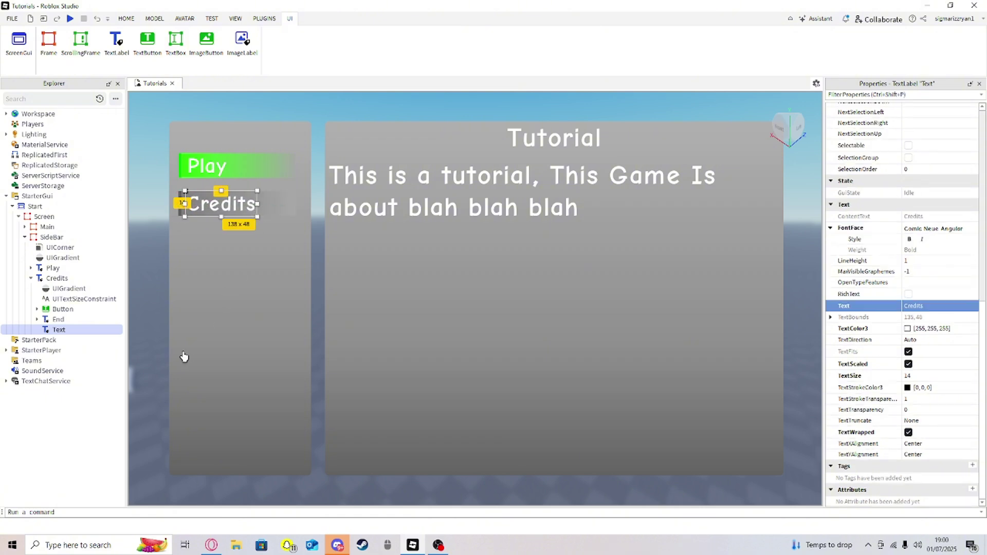
# Add a new text size constraint to the Text label inside Credits with the AutoScale Lite Scale Text tool
pyautogui.click(40, 218)
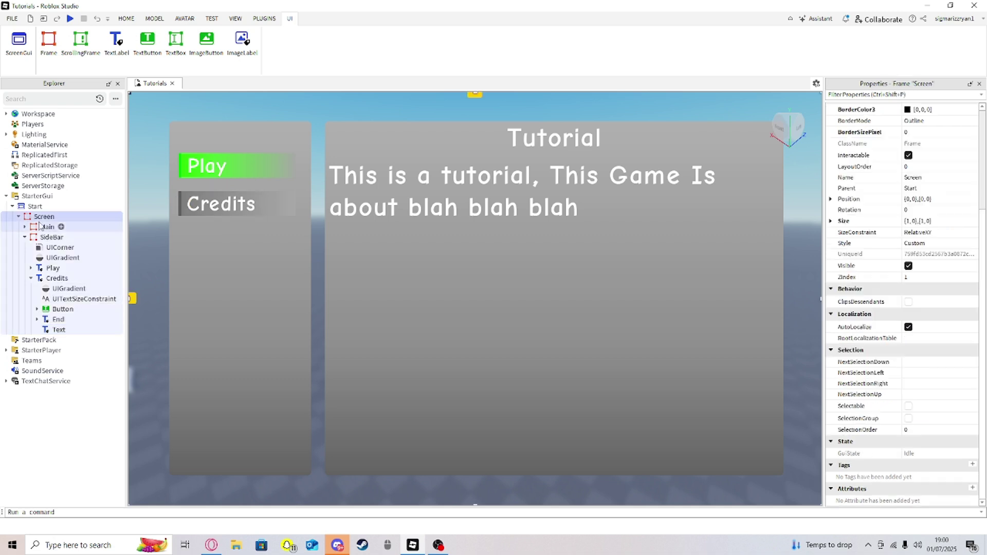
pyautogui.click(57, 279)
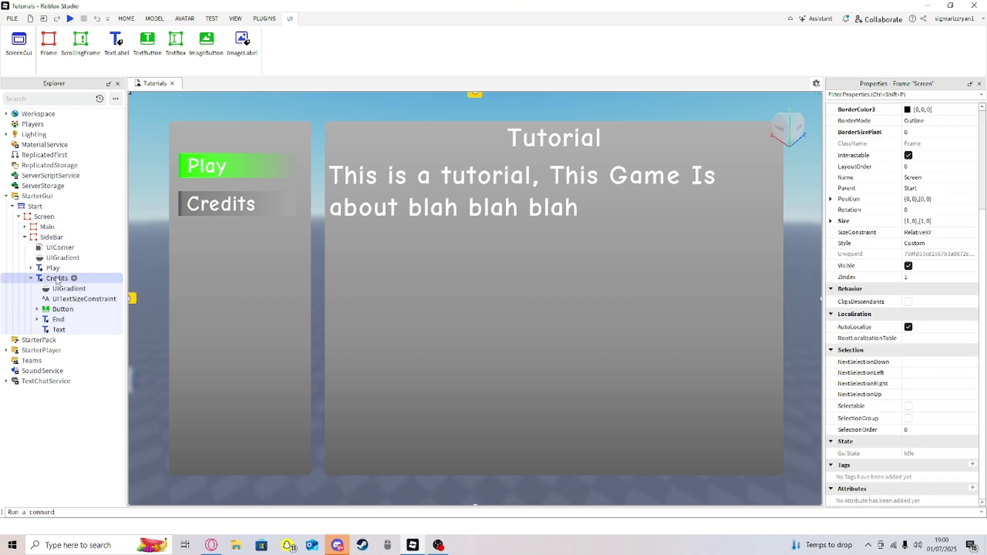
pyautogui.click(58, 329)
pyautogui.click(265, 19)
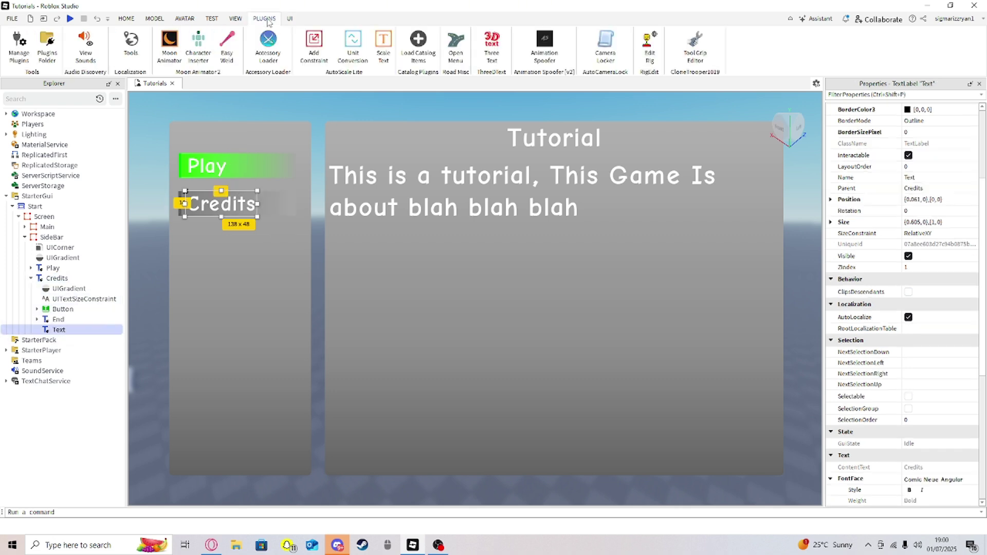
pyautogui.click(383, 56)
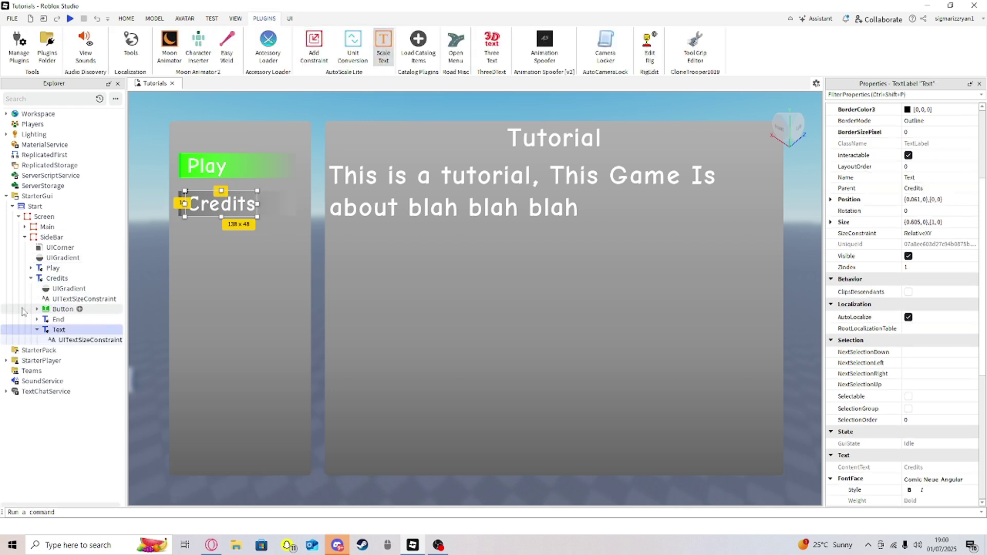
# Convert the position and size of the Text label inside the sidebar's Credits to Scale with AutoScale Lite Unit Conversion
pyautogui.click(37, 330)
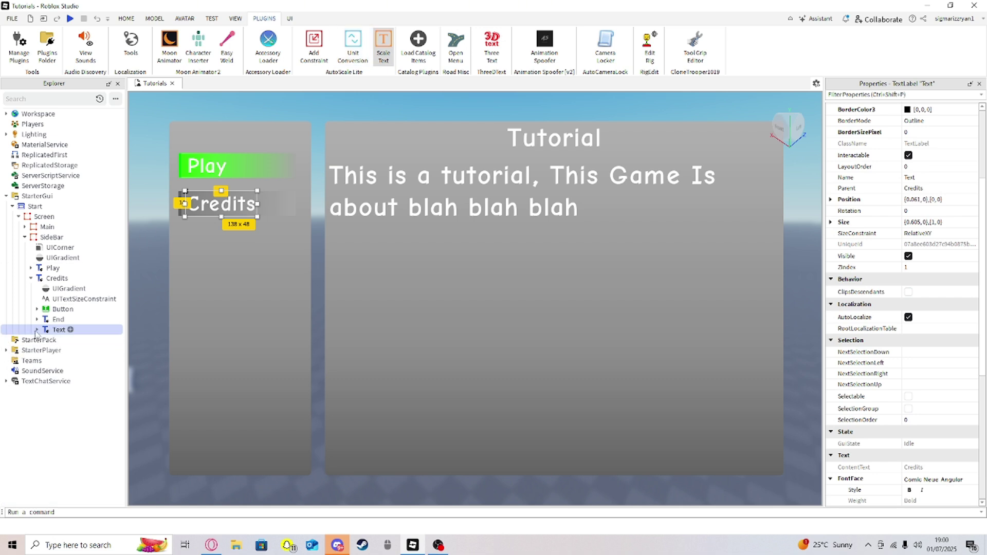
pyautogui.click(353, 52)
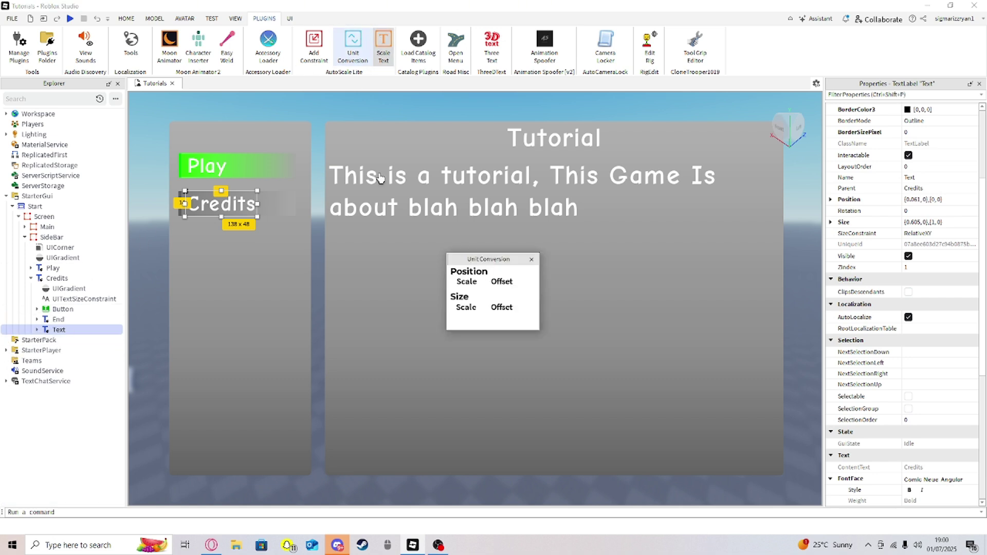
pyautogui.click(465, 282)
pyautogui.click(466, 308)
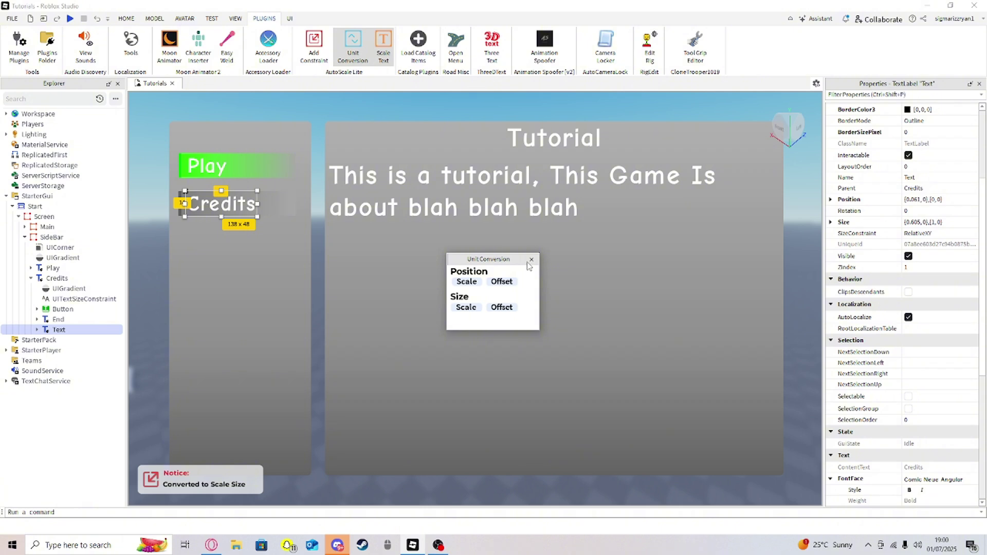
pyautogui.click(531, 260)
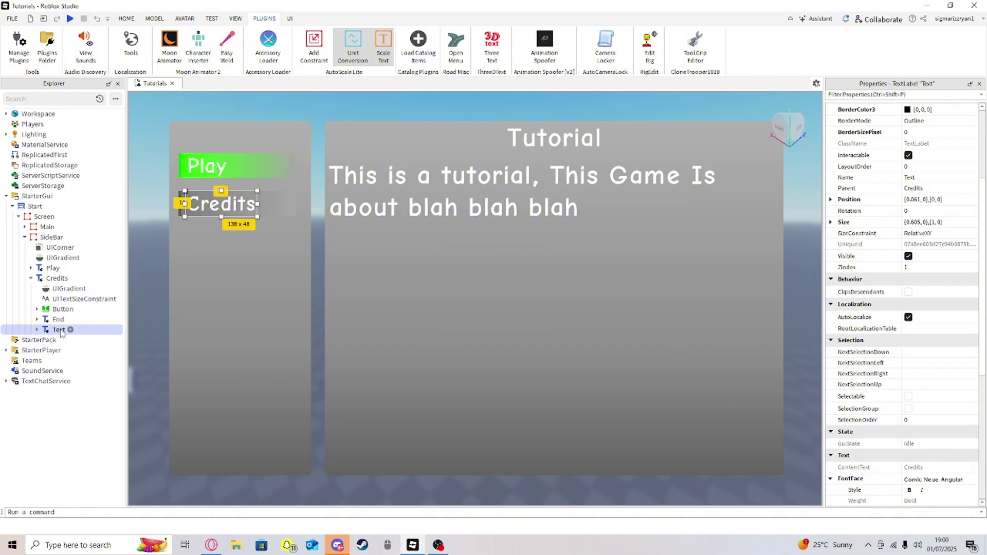
pyautogui.click(31, 278)
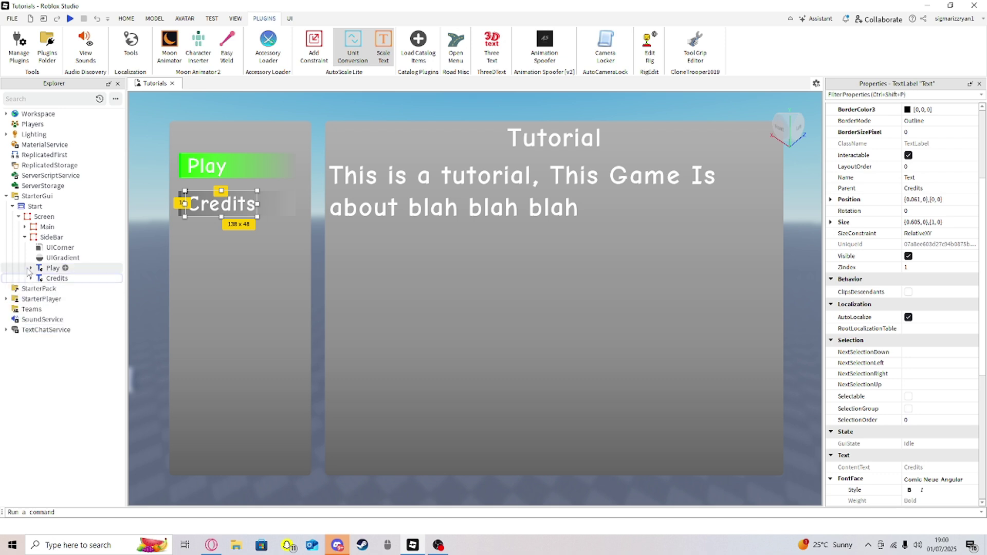
pyautogui.click(57, 279)
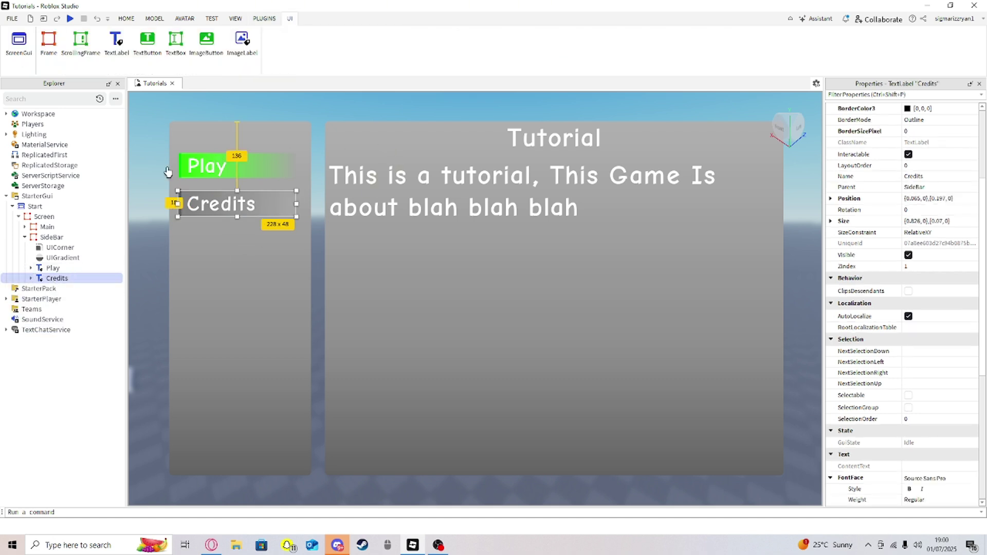
pyautogui.click(150, 175)
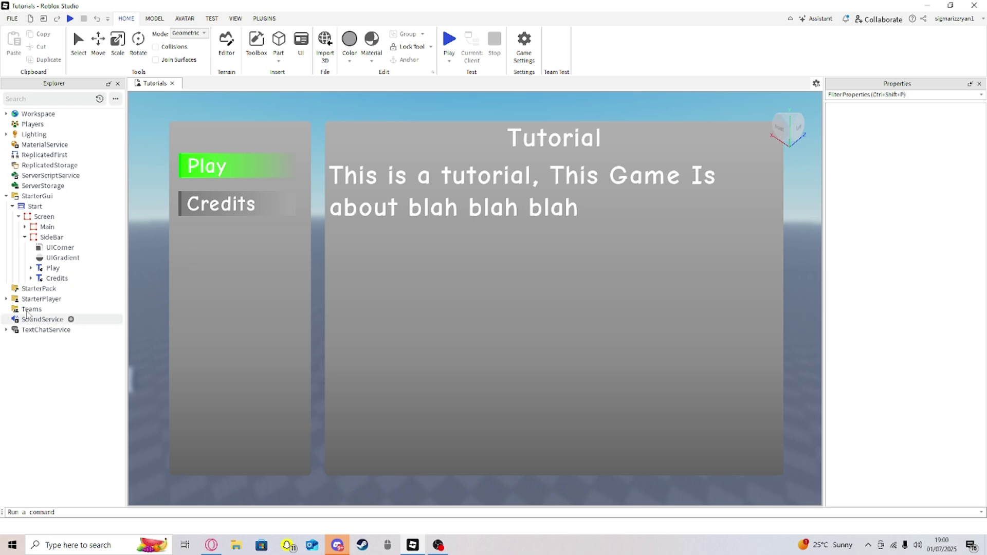
# Duplicate the Main frame inside Screen and rename the copy Credits
pyautogui.click(25, 237)
pyautogui.click(46, 227)
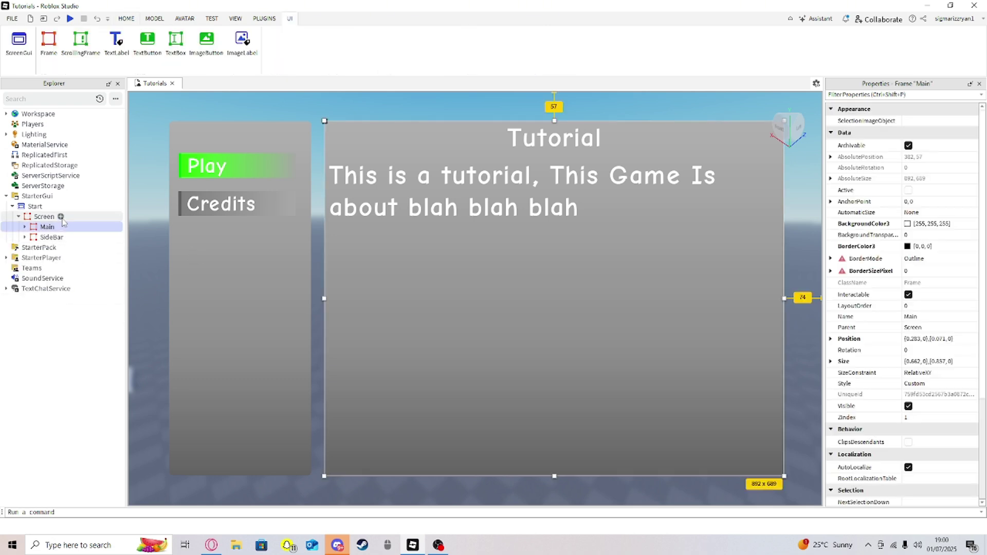
pyautogui.hotkey('ctrl', 'd')
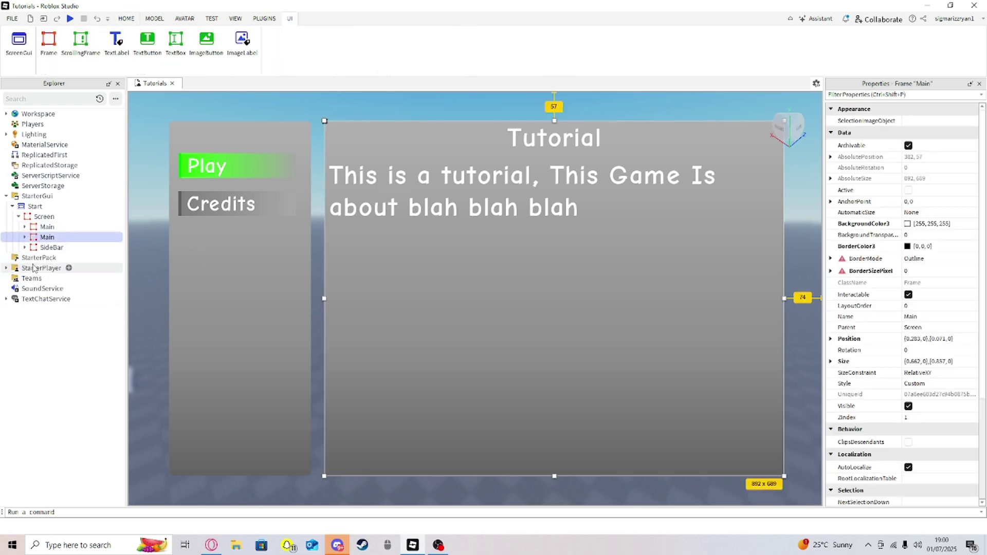
pyautogui.press('F2')
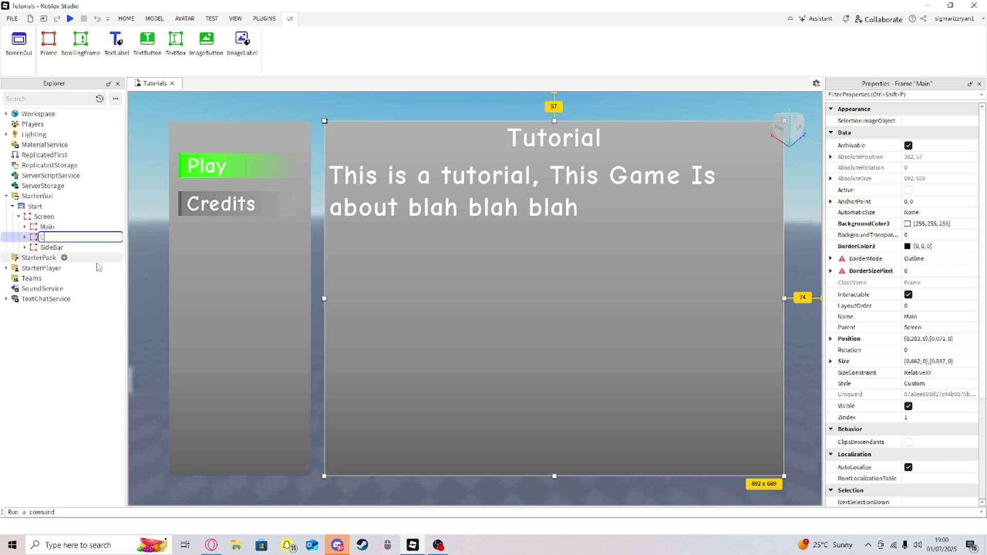
pyautogui.write('Credits')
pyautogui.press('Return')
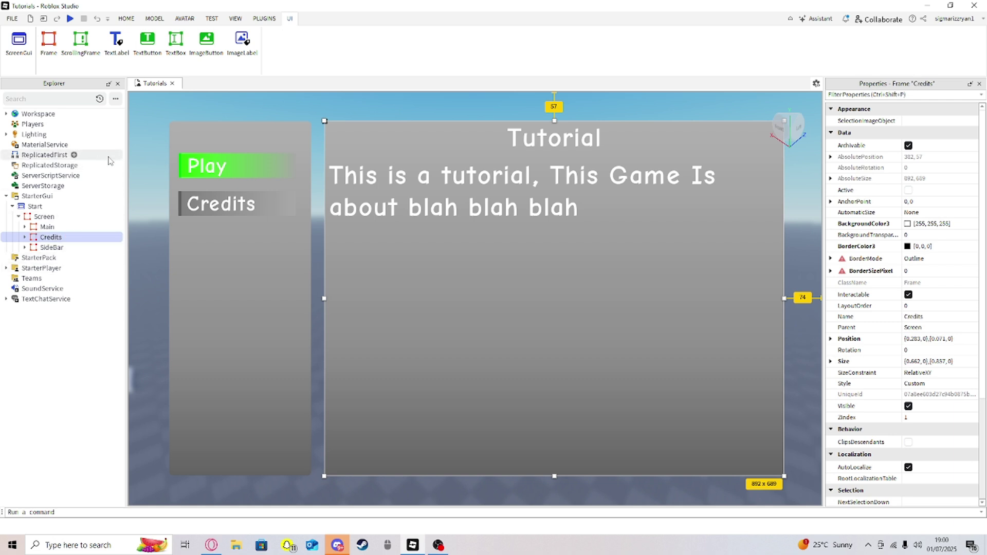
# Delete the UITextSizeConstraint from the Title label inside the new Credits frame
pyautogui.click(24, 238)
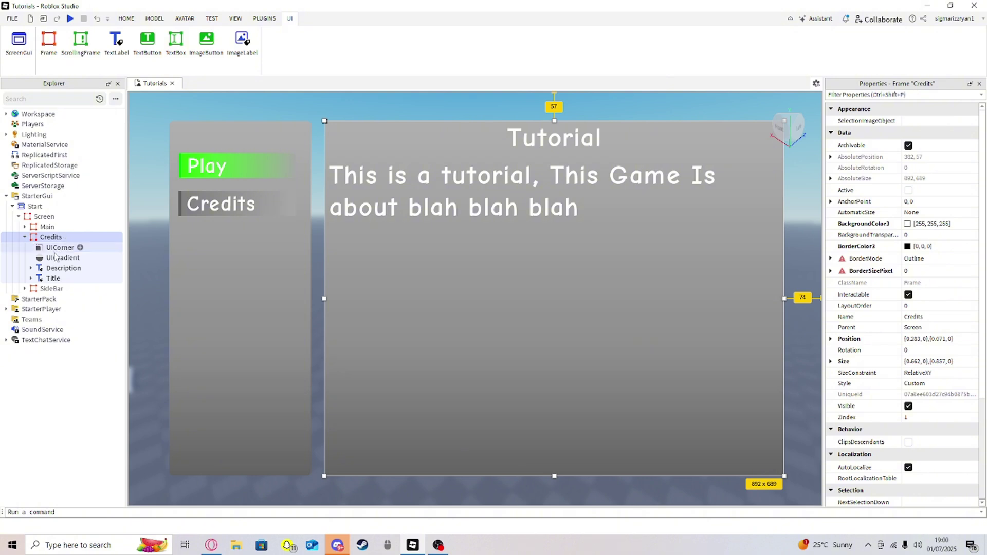
pyautogui.click(56, 269)
pyautogui.click(53, 278)
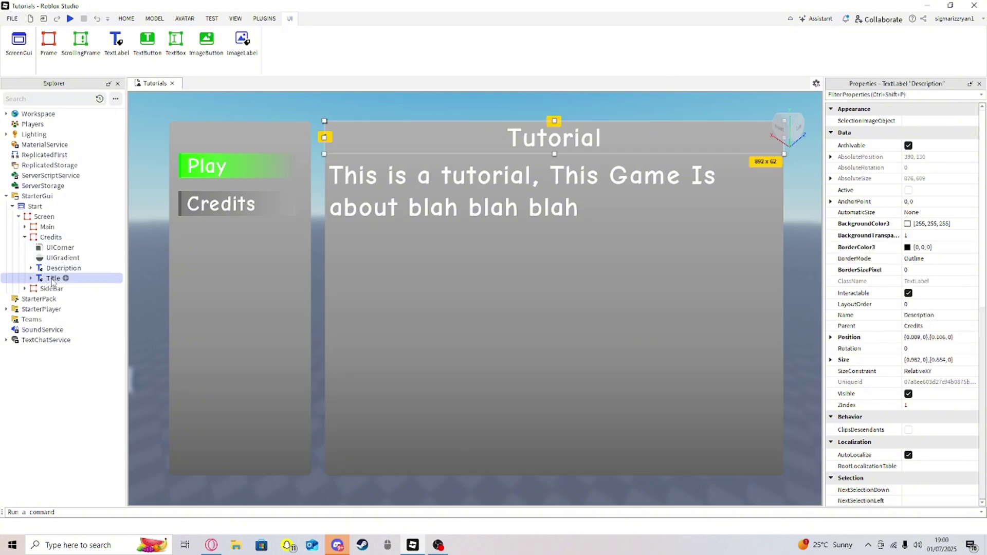
pyautogui.click(31, 278)
pyautogui.click(60, 290)
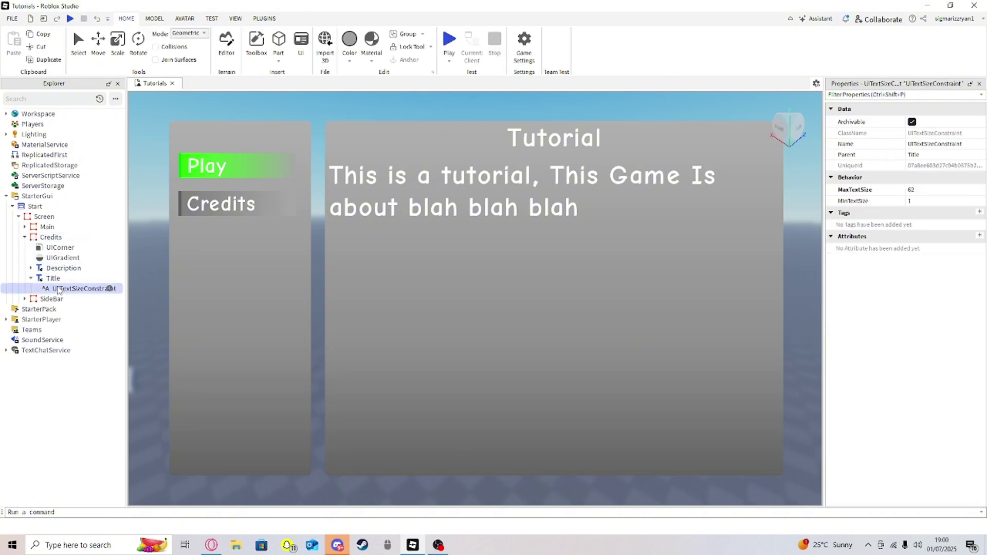
pyautogui.press('Delete')
# Change the Credits frame's Title text to Credits and add a new text size constraint with Scale Text
pyautogui.scroll(-8, 935, 316)
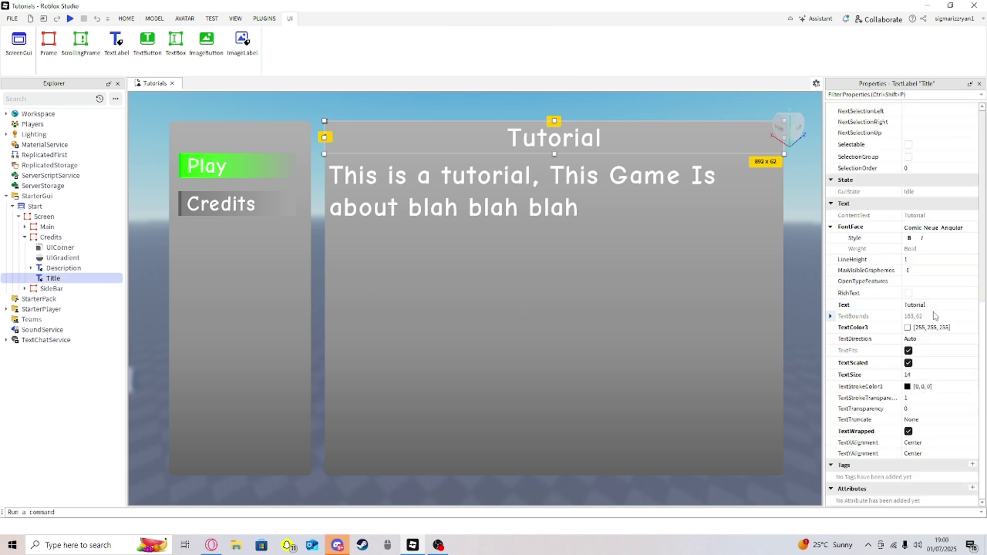
pyautogui.click(930, 298)
pyautogui.click(911, 296)
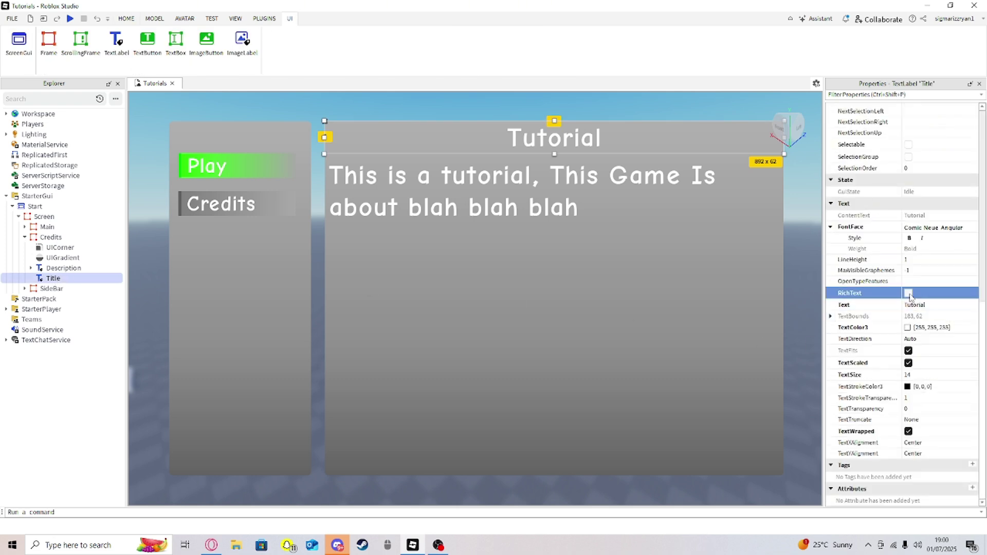
pyautogui.click(933, 304)
pyautogui.write('C')
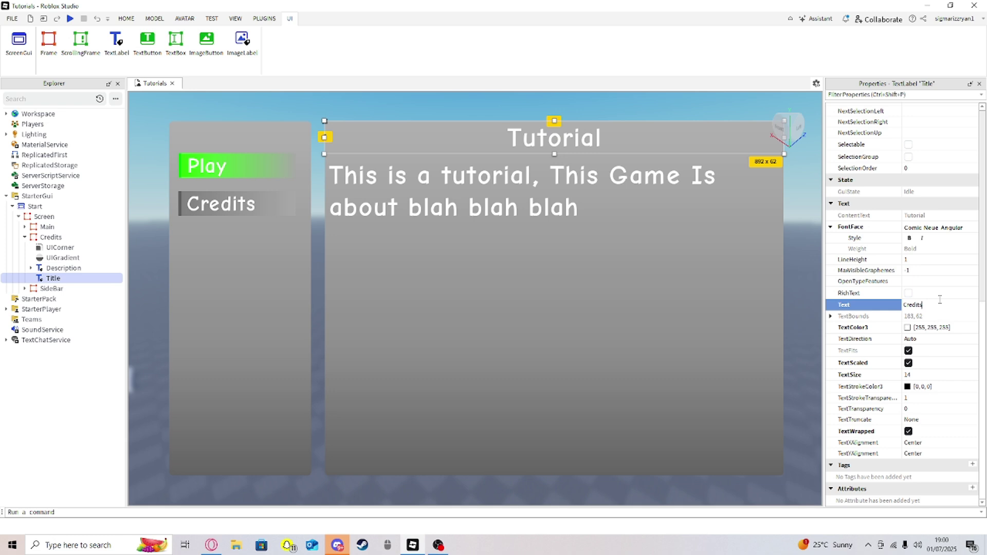
pyautogui.write('redits')
pyautogui.press('Return')
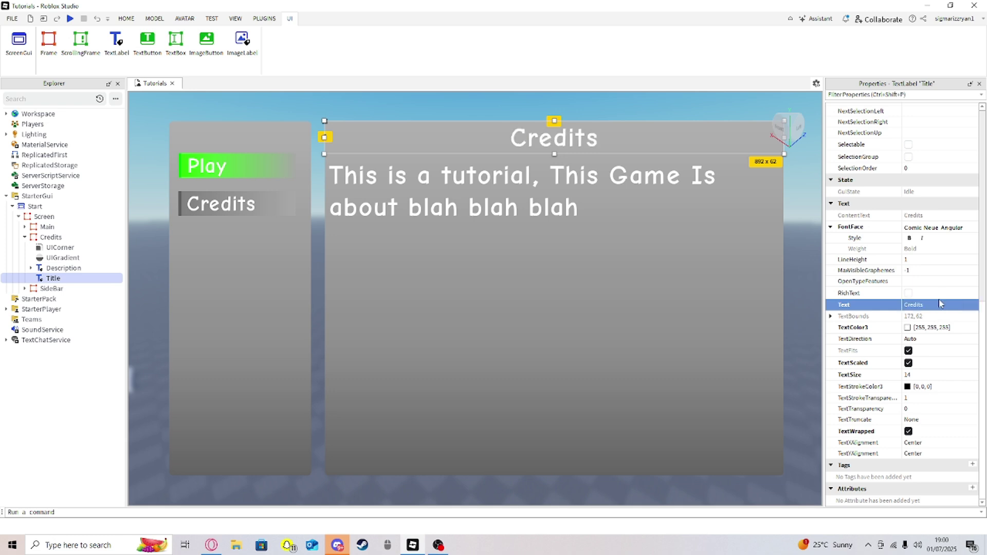
pyautogui.click(264, 18)
pyautogui.click(383, 46)
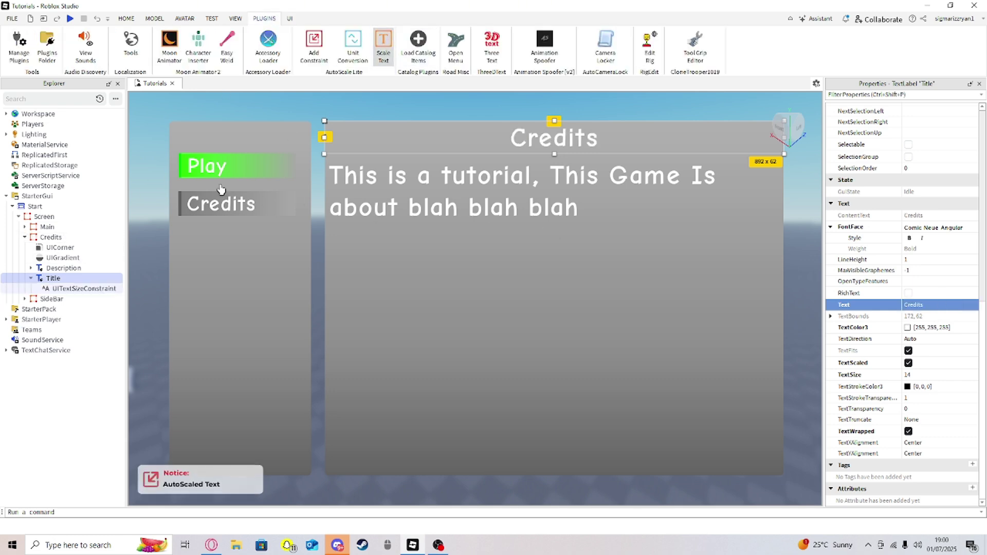
# Delete the UITextSizeConstraint from the Description label inside the Credits frame
pyautogui.click(31, 268)
pyautogui.click(54, 278)
pyautogui.press('Delete')
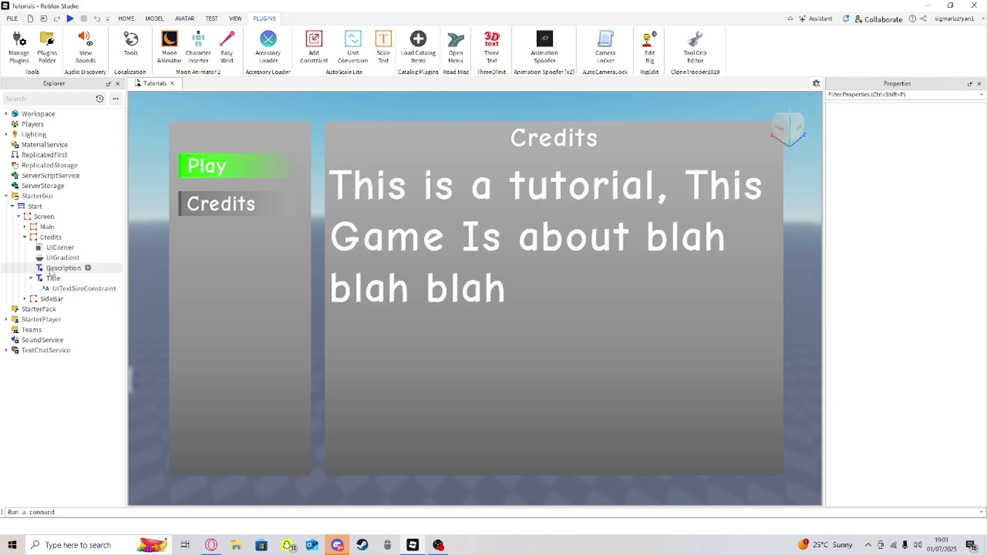
# Set the text of the Credits frame's Description label to "- owner - blah"
pyautogui.click(61, 268)
pyautogui.scroll(-10, 968, 354)
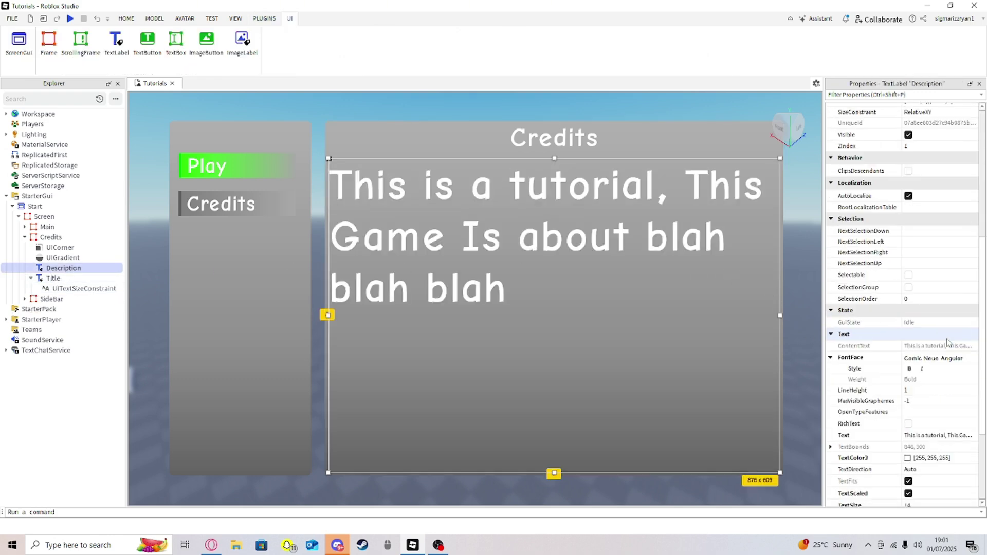
pyautogui.click(923, 371)
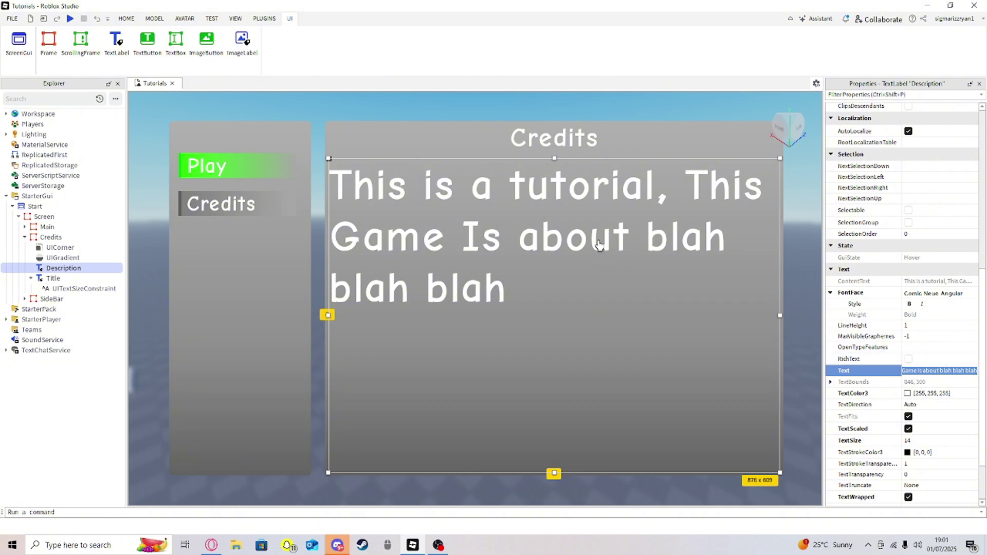
pyautogui.press('BackSpace')
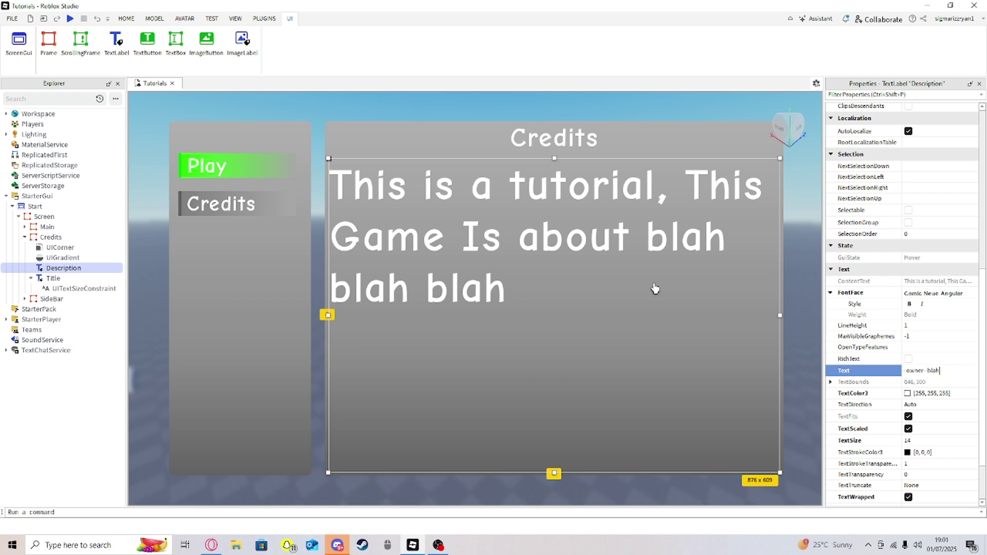
pyautogui.press('Return')
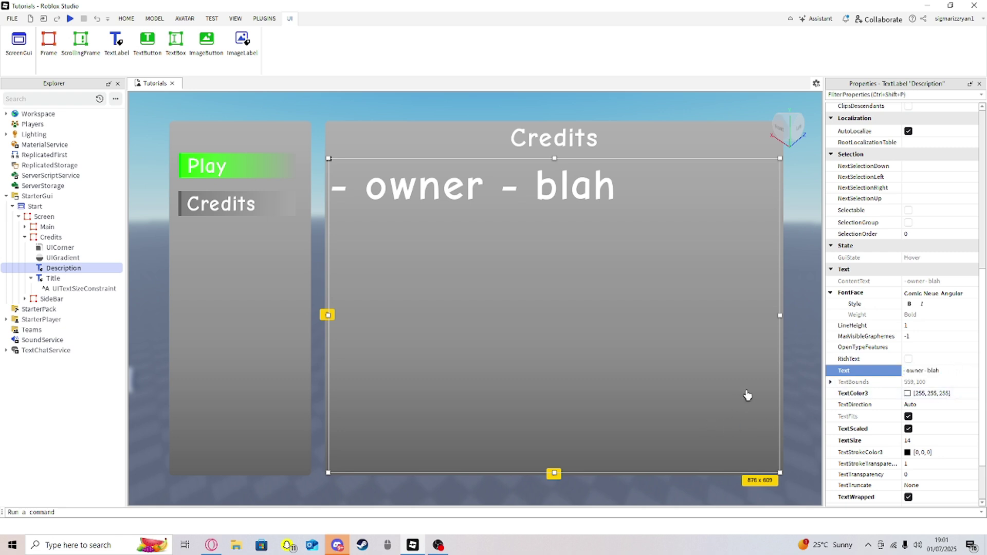
# Change the Description label's text to "Owner -" followed by the owner's username
pyautogui.click(55, 269)
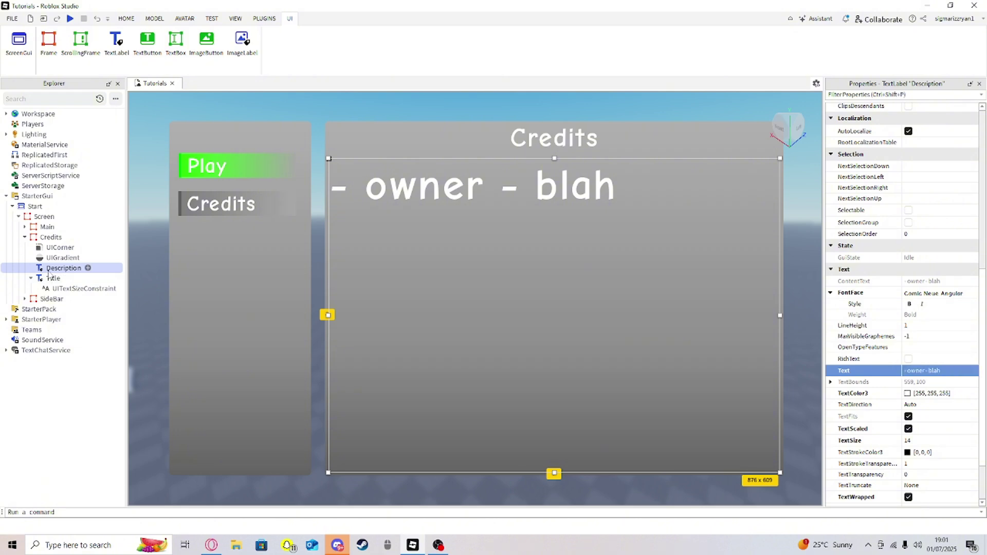
pyautogui.click(14, 268)
pyautogui.click(935, 374)
pyautogui.press('BackSpace')
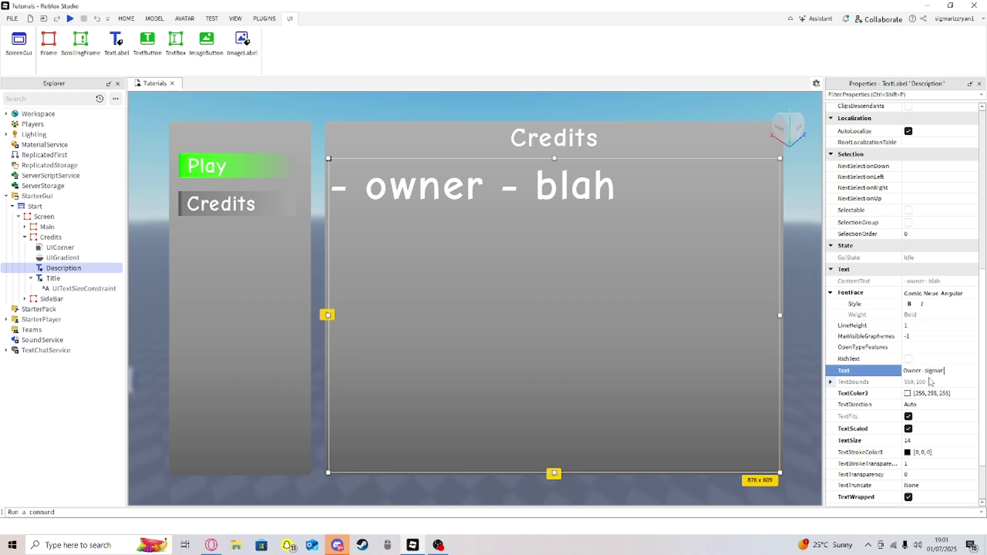
pyautogui.press('Return')
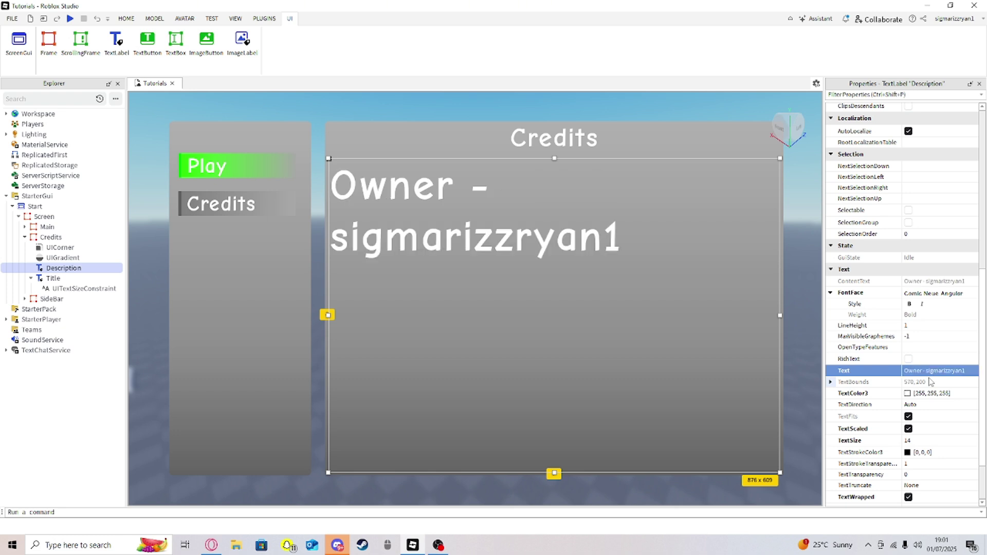
# Turn off TextScaled for the Description label and set its TextSize to 69
pyautogui.scroll(-1, 921, 396)
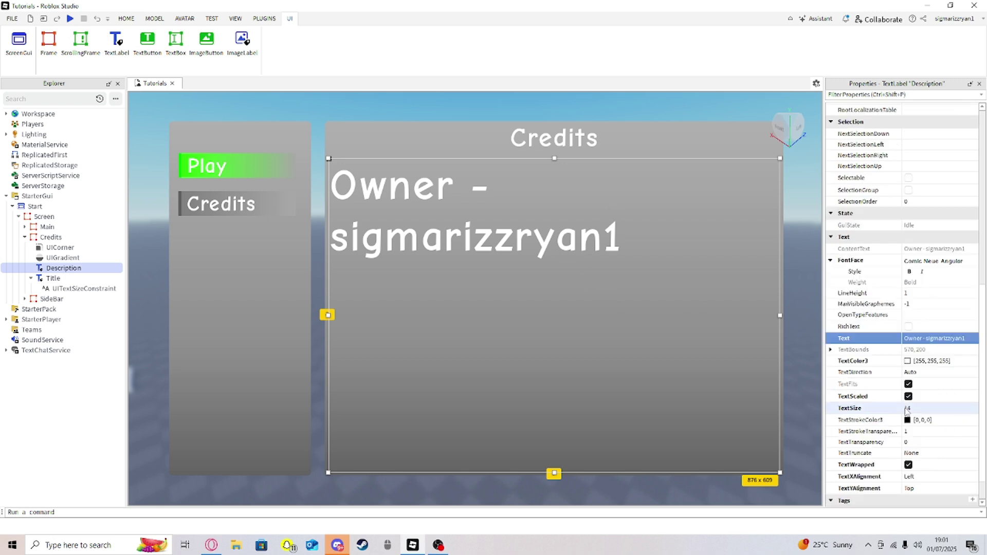
pyautogui.click(908, 396)
pyautogui.click(910, 407)
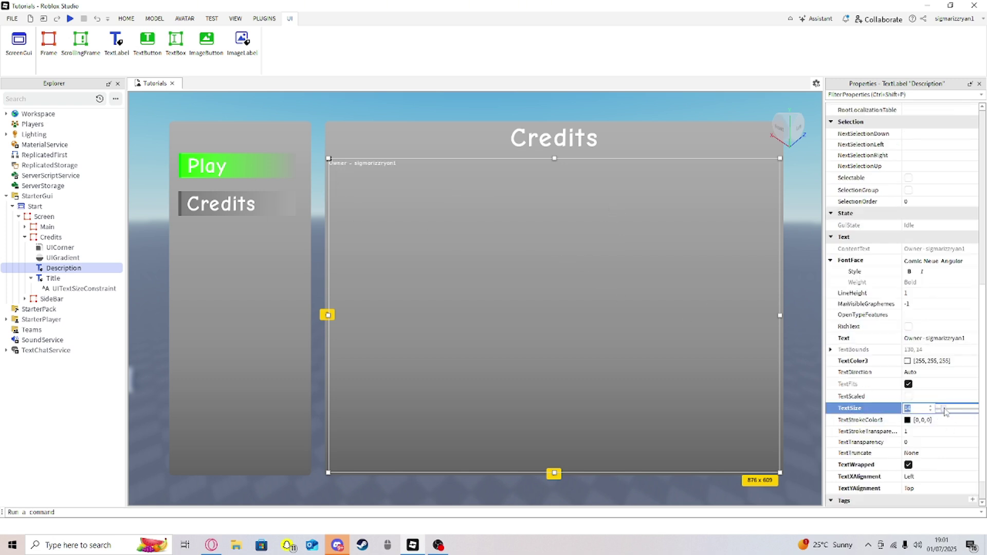
pyautogui.moveTo(944, 411); pyautogui.dragTo(966, 412)
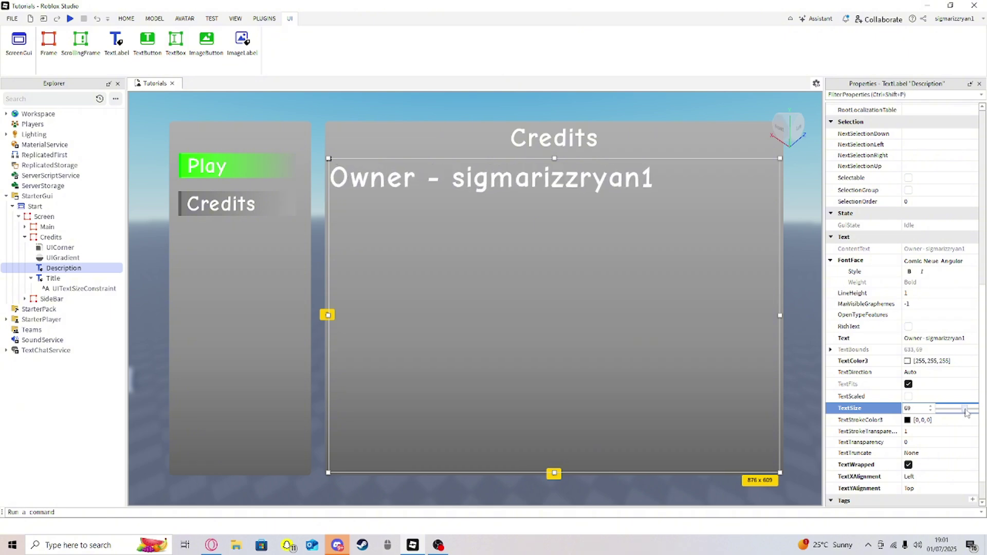
# Rename the Description label inside the Credits frame as Sig
pyautogui.click(53, 269)
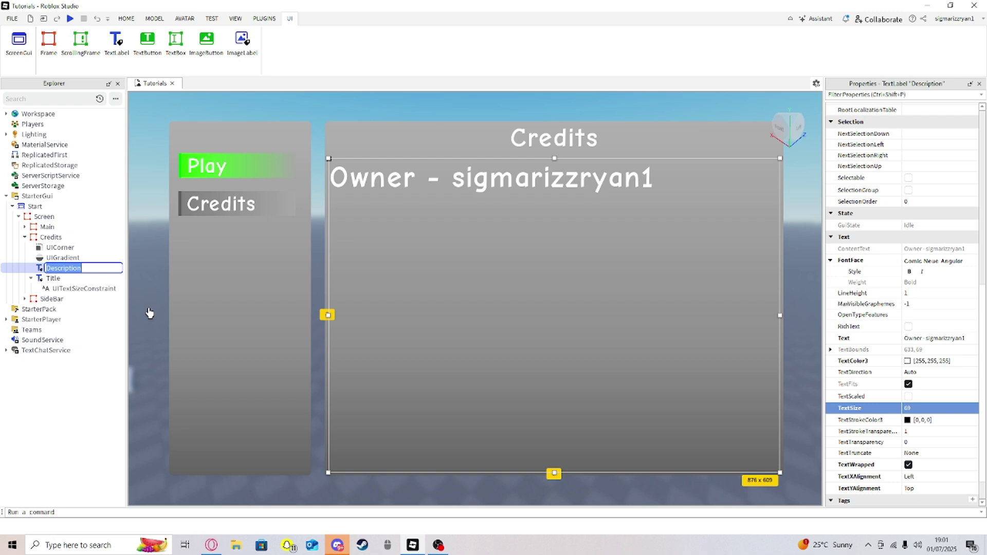
pyautogui.write('Sig')
pyautogui.press('Return')
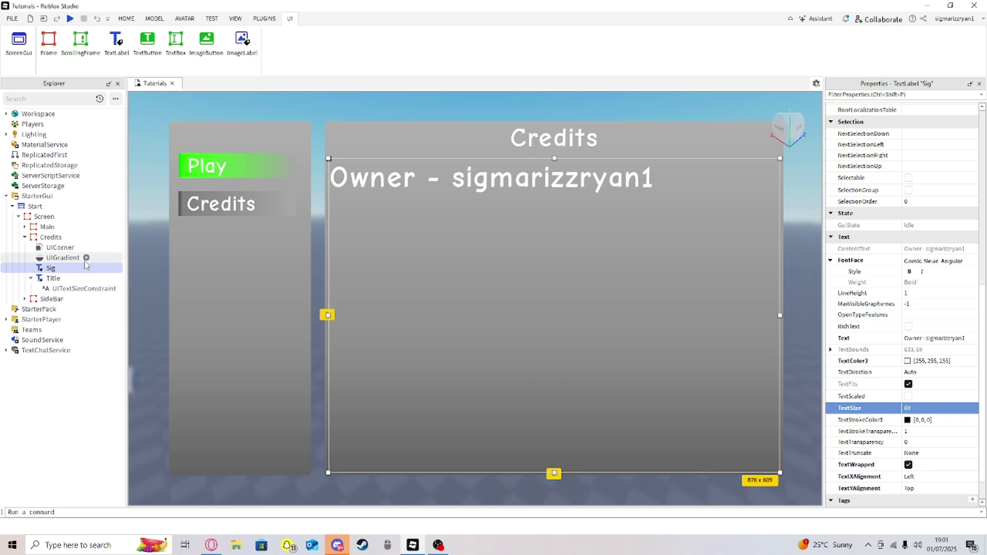
# Insert a ScrollingFrame into the Credits frame
pyautogui.click(67, 238)
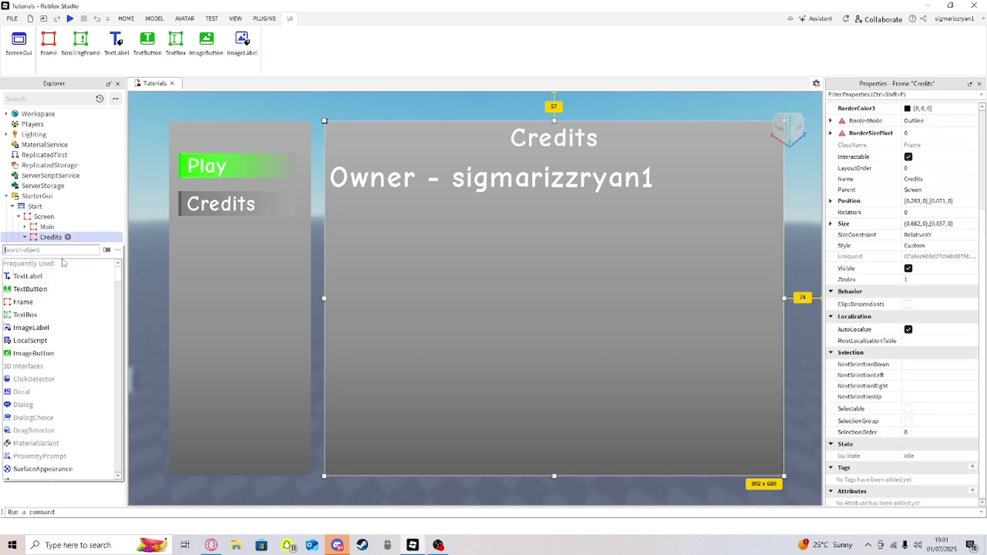
pyautogui.write('sc')
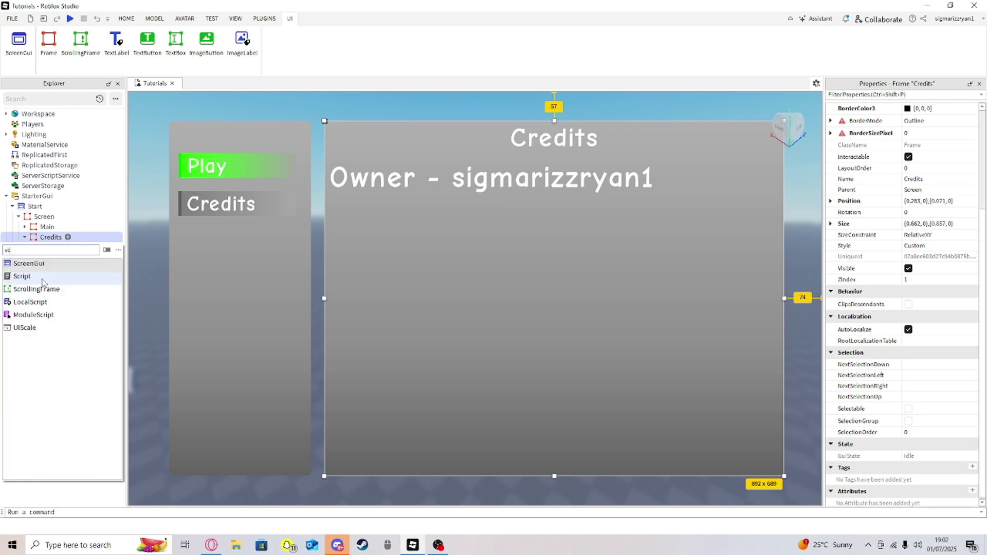
pyautogui.click(49, 289)
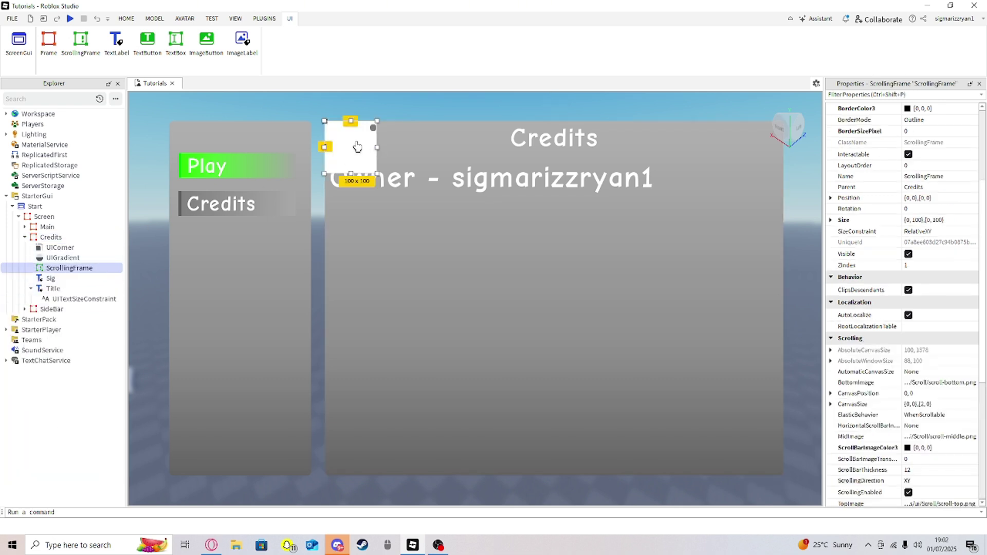
# Position the ScrollingFrame below the Credits title and resize it to about 876 x 608 to fill the rest of the frame
pyautogui.moveTo(358, 147); pyautogui.dragTo(360, 184)
pyautogui.moveTo(358, 183); pyautogui.dragTo(782, 203)
pyautogui.moveTo(555, 212); pyautogui.dragTo(594, 472)
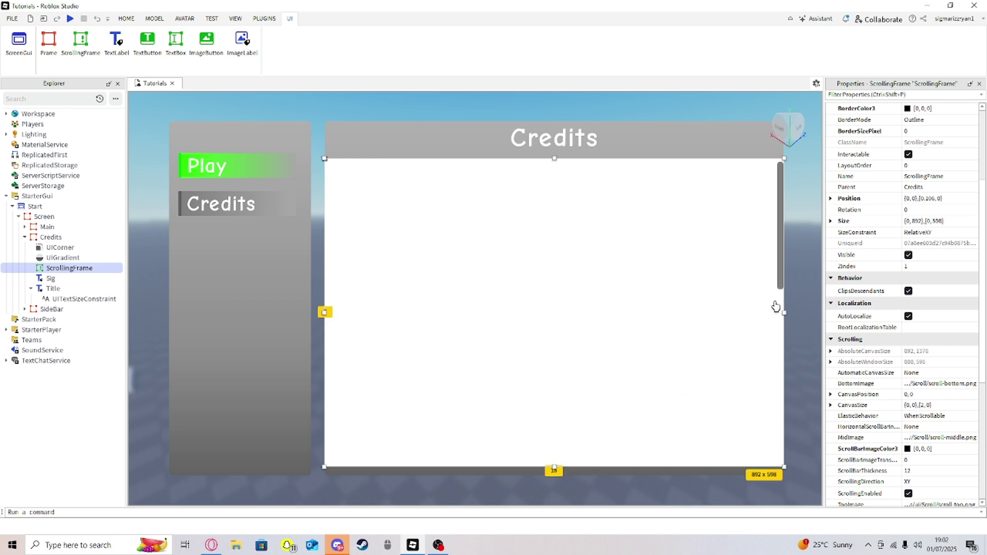
pyautogui.moveTo(784, 312); pyautogui.dragTo(780, 312)
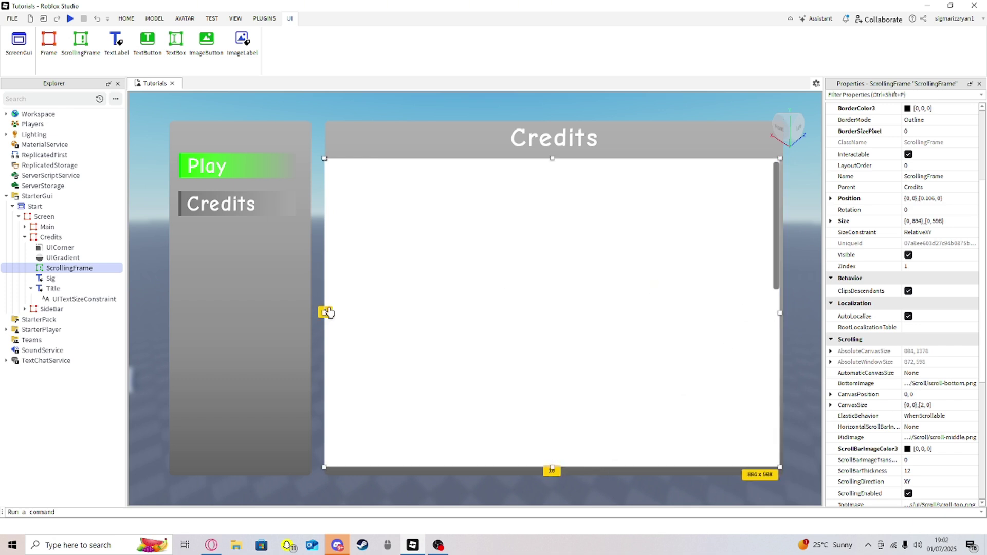
pyautogui.moveTo(325, 312); pyautogui.dragTo(328, 314)
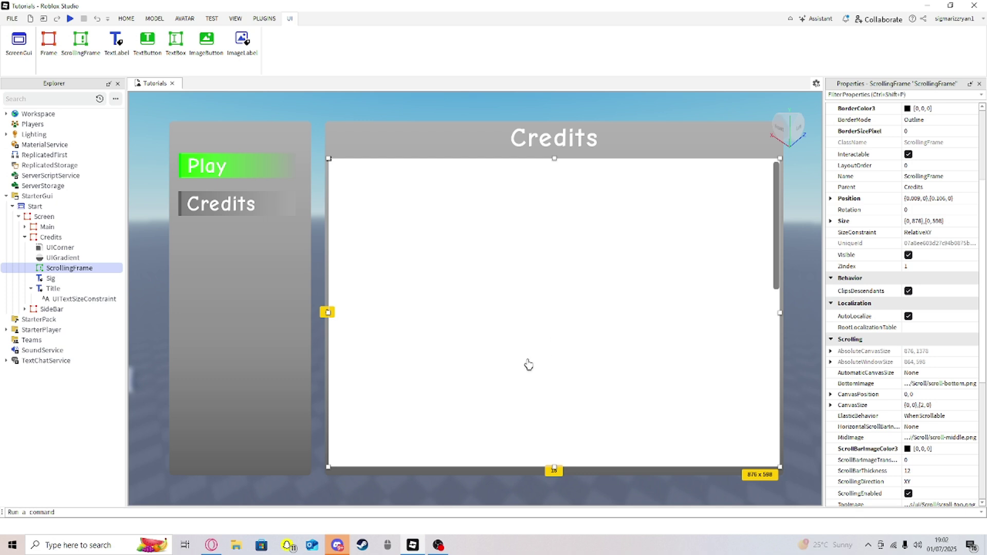
pyautogui.moveTo(553, 470); pyautogui.dragTo(560, 475)
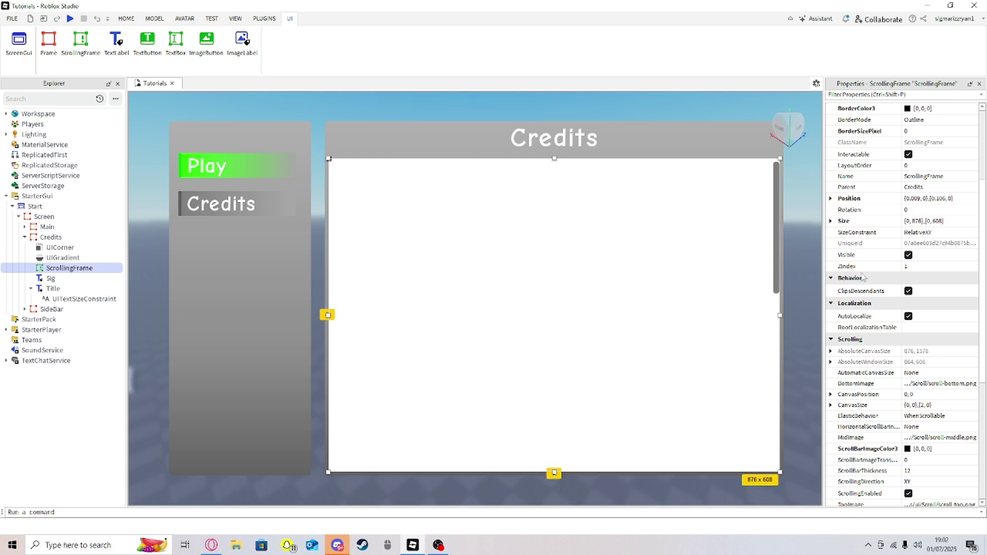
# Set the ScrollingFrame's BackgroundTransparency to 1 and rename it Scroll
pyautogui.scroll(5, 864, 278)
pyautogui.click(885, 235)
pyautogui.write('1')
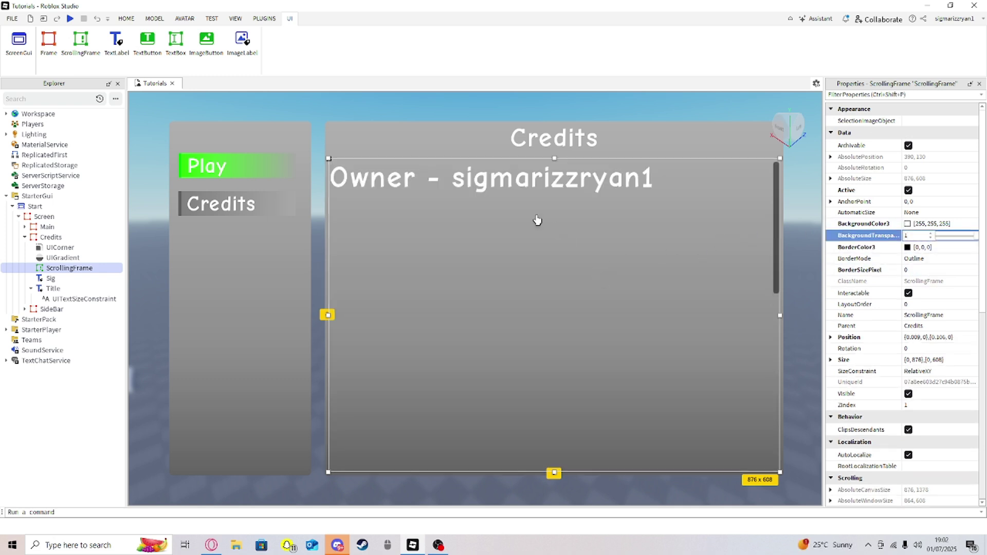
pyautogui.doubleClick(65, 268)
pyautogui.write('S')
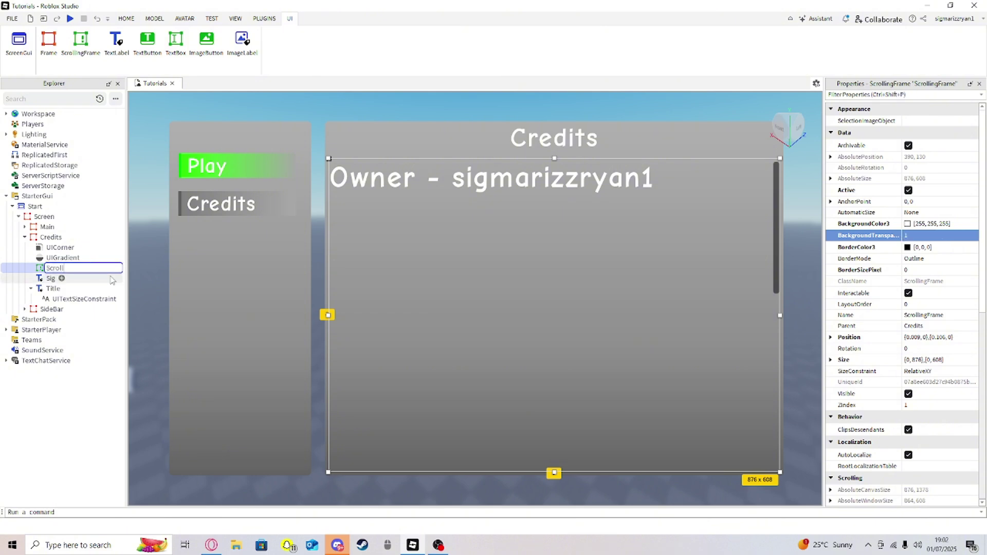
pyautogui.write('croll')
pyautogui.press('Return')
# Convert the Scroll frame's size to Scale units with the AutoScale Lite unit conversion
pyautogui.scroll(-5, 901, 241)
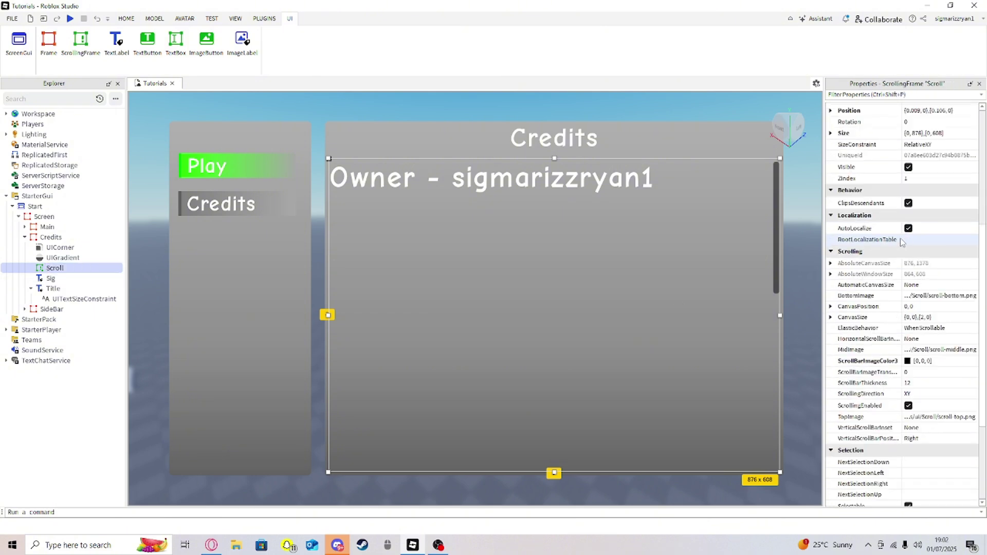
pyautogui.scroll(5, 903, 242)
pyautogui.click(267, 19)
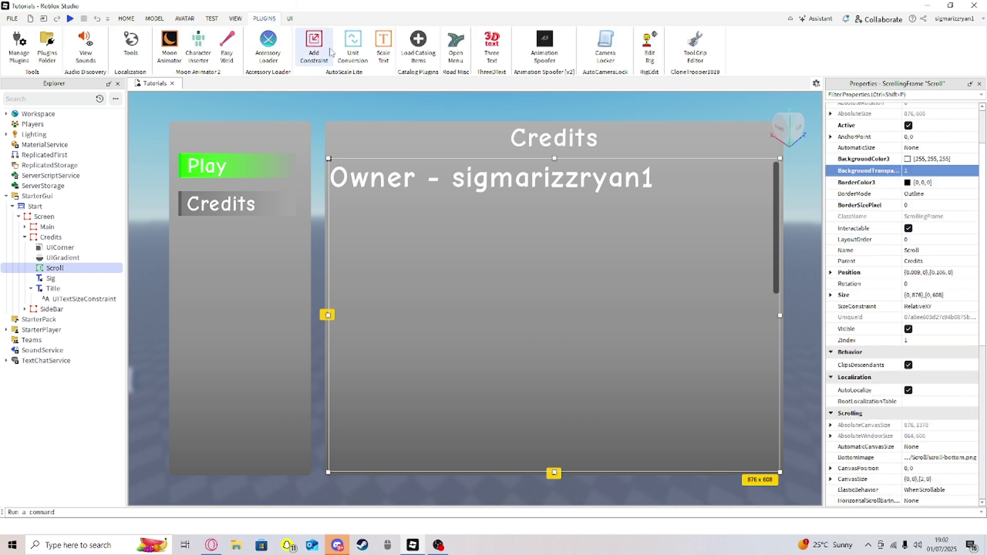
pyautogui.click(353, 47)
pyautogui.click(467, 308)
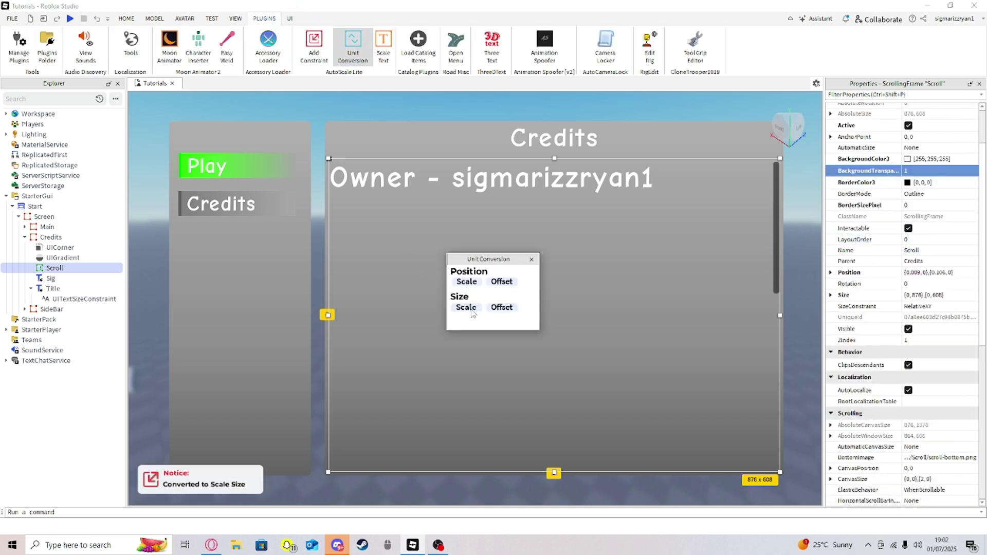
pyautogui.click(532, 259)
pyautogui.scroll(-9, 891, 299)
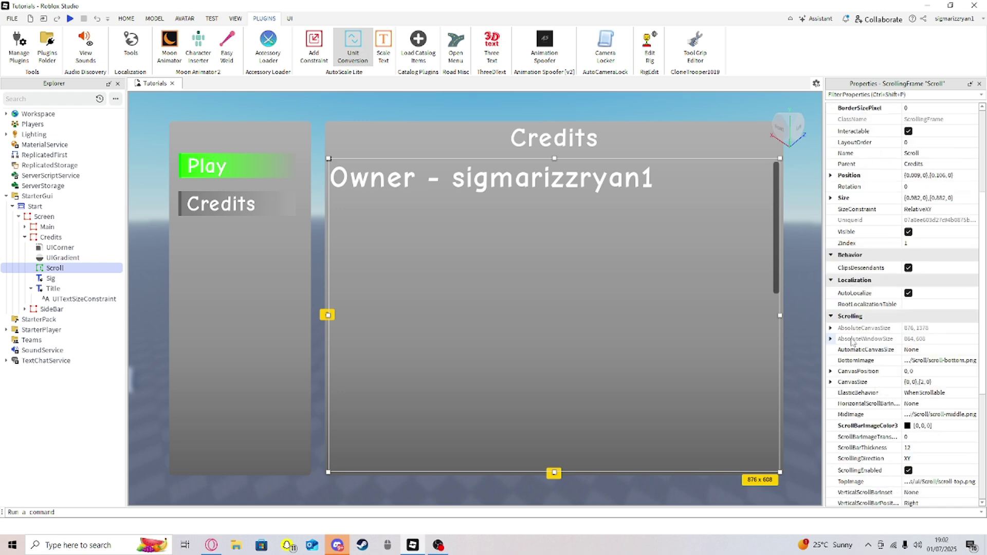
pyautogui.scroll(12, 890, 299)
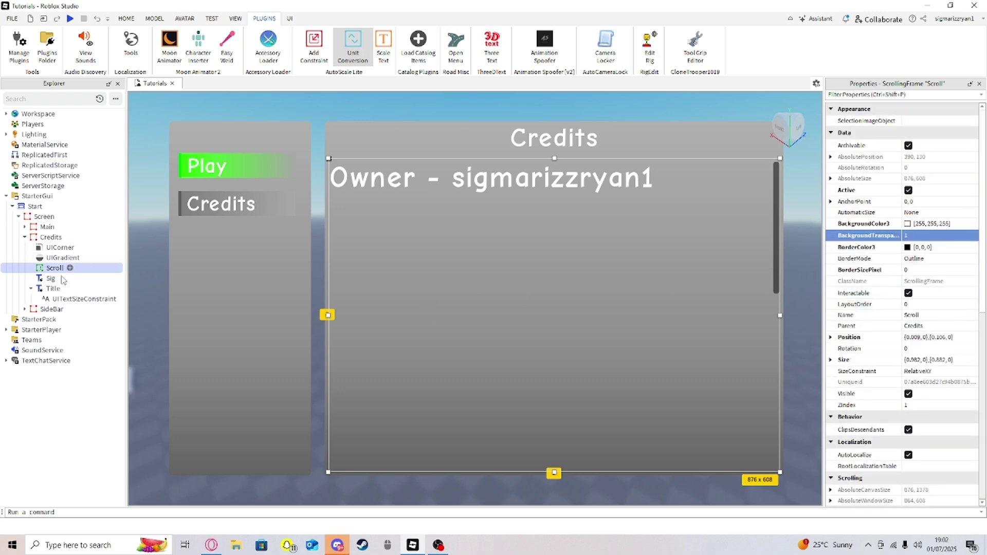
# Move the Sig label into the Scroll frame in the object hierarchy
pyautogui.moveTo(49, 280); pyautogui.dragTo(48, 269)
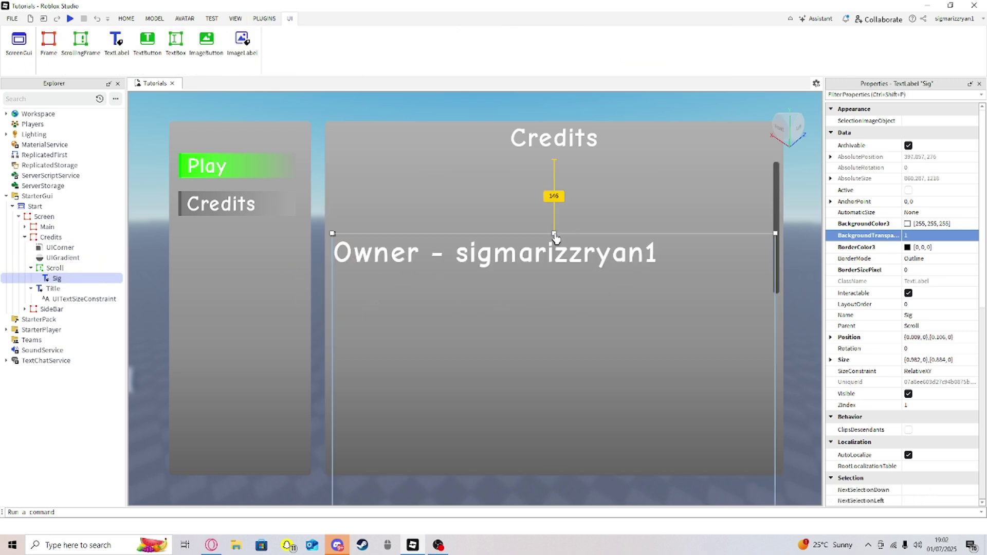
# Try to stretch and move the Sig label up to the upper edge of the Scroll frame
pyautogui.moveTo(554, 237); pyautogui.dragTo(592, 167)
pyautogui.moveTo(588, 239); pyautogui.dragTo(594, 54)
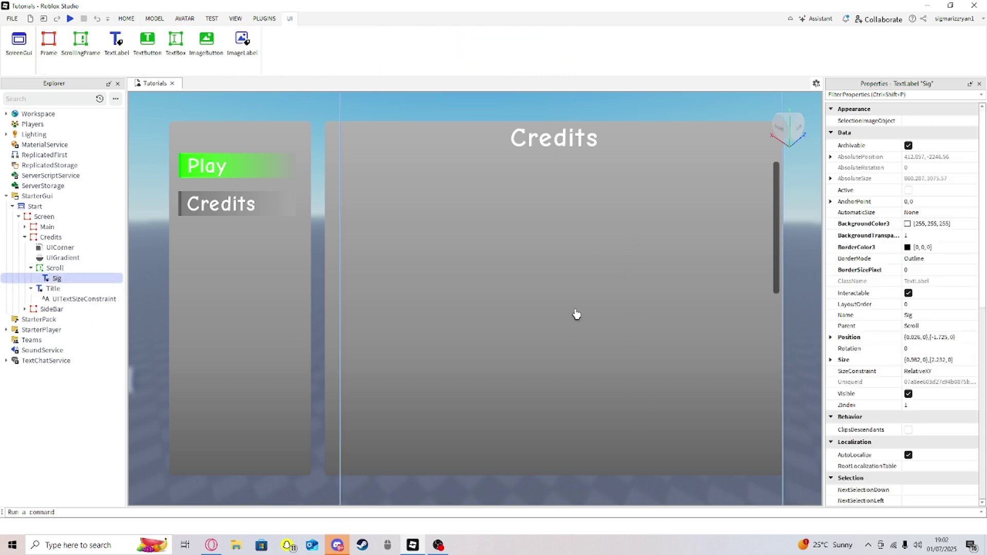
pyautogui.moveTo(575, 314); pyautogui.dragTo(573, 212)
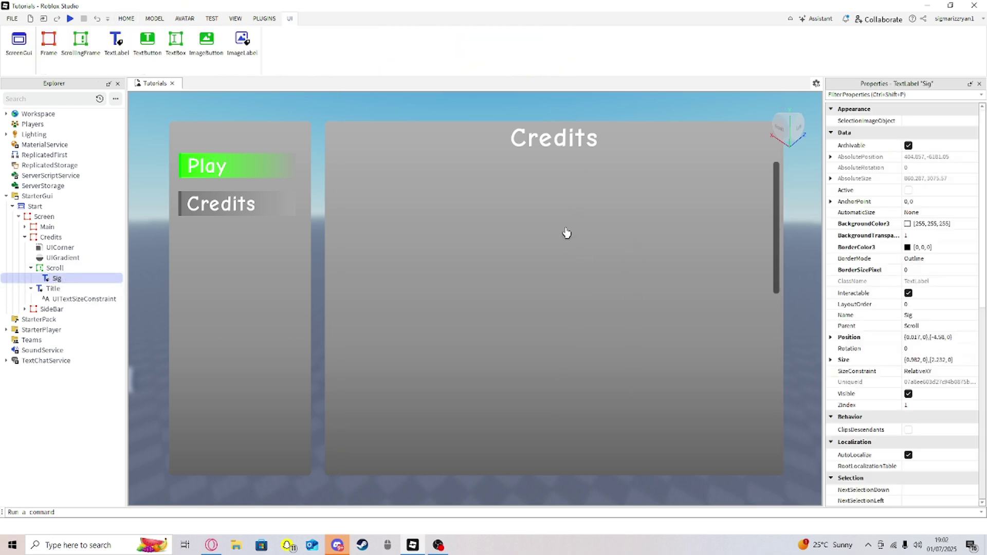
# Reset the Sig label's Position to {0, 0},{0, 0} inside the Scroll frame
pyautogui.click(54, 268)
pyautogui.click(58, 280)
pyautogui.click(54, 268)
pyautogui.click(56, 278)
pyautogui.scroll(-5, 562, 264)
pyautogui.scroll(5, 553, 297)
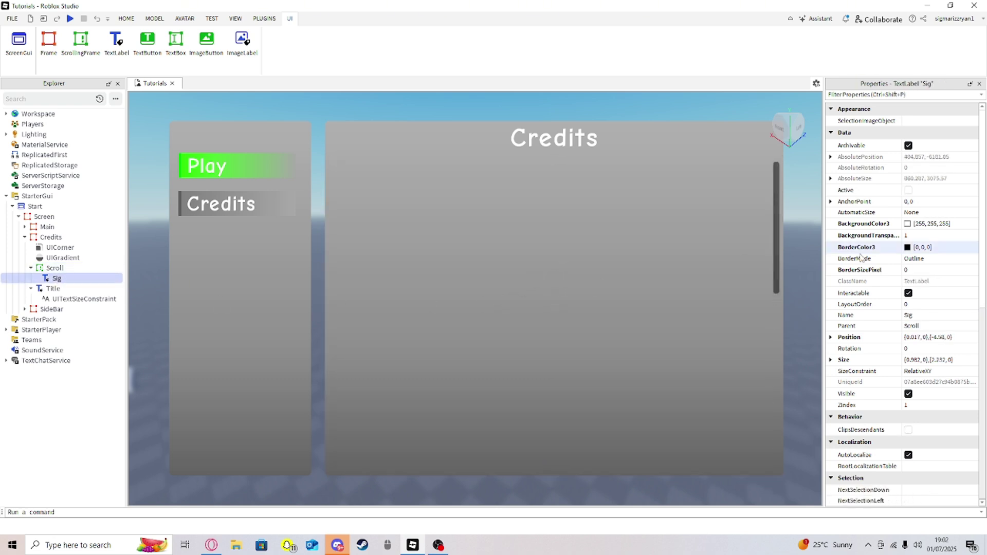
pyautogui.click(935, 337)
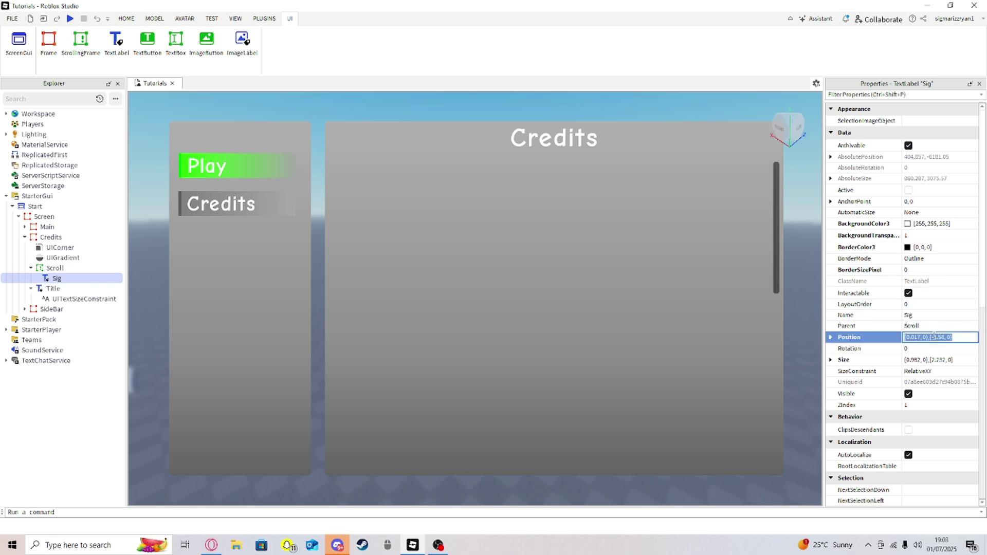
pyautogui.write('0')
pyautogui.press('Return')
# Reset the Sig label's Size to {0, 10},{0, 10} and stretch it to about 845 x 79 around the owner text
pyautogui.click(925, 359)
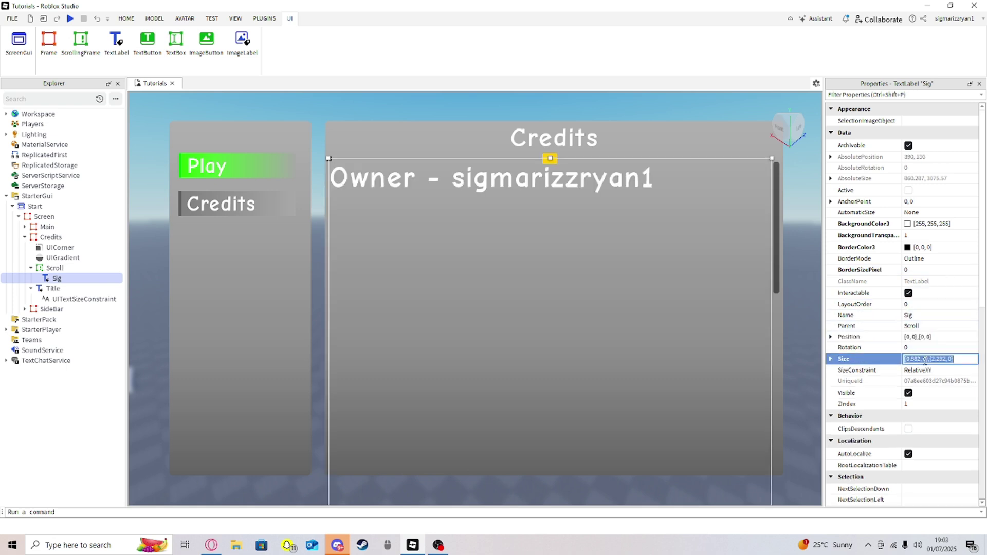
pyautogui.write('0')
pyautogui.press('Return')
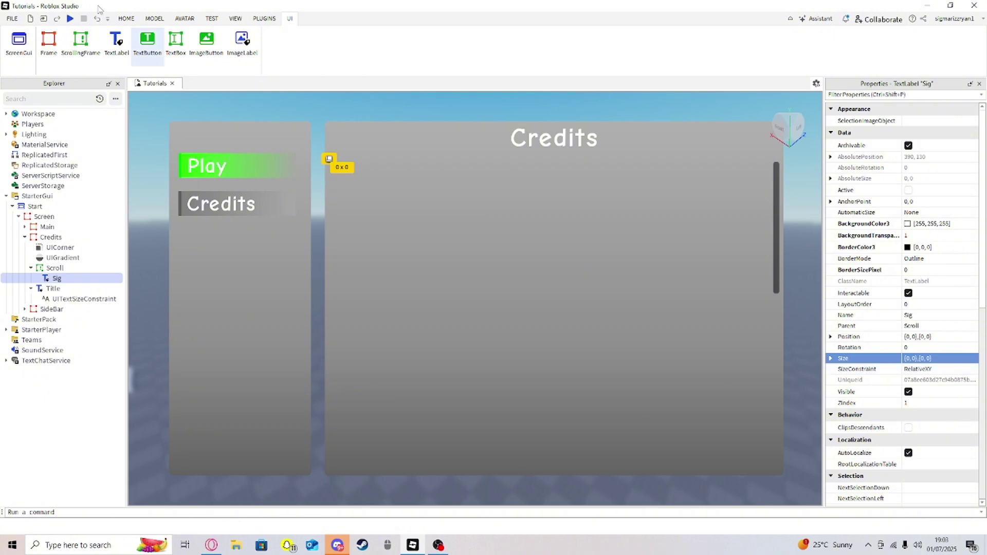
pyautogui.click(923, 358)
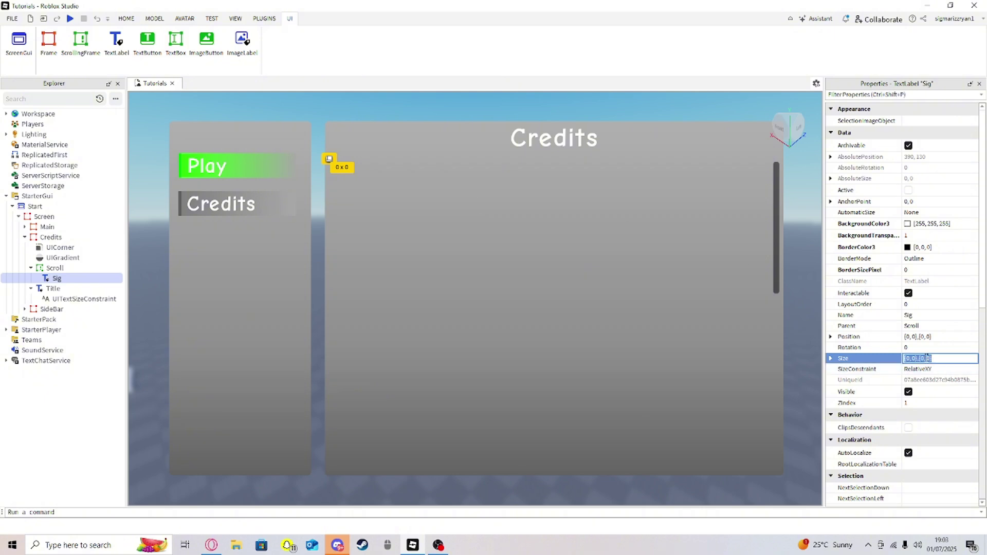
pyautogui.write('1')
pyautogui.write('1')
pyautogui.press('Return')
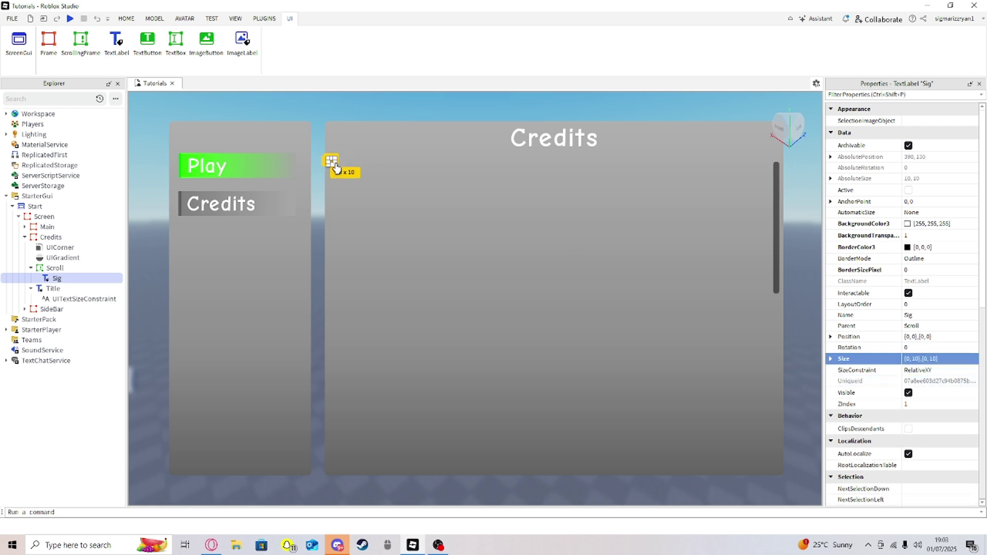
pyautogui.moveTo(334, 166); pyautogui.dragTo(765, 192)
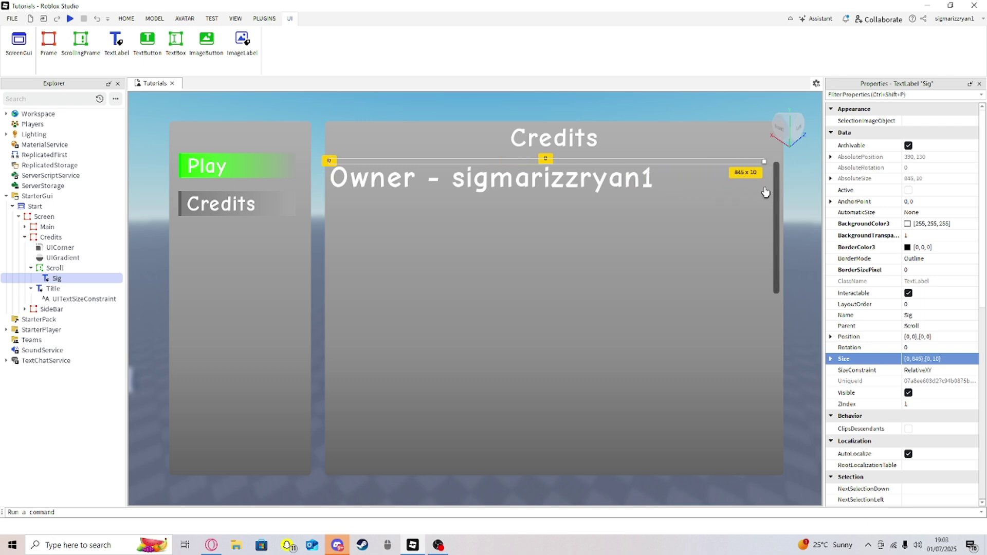
pyautogui.moveTo(546, 164); pyautogui.dragTo(555, 206)
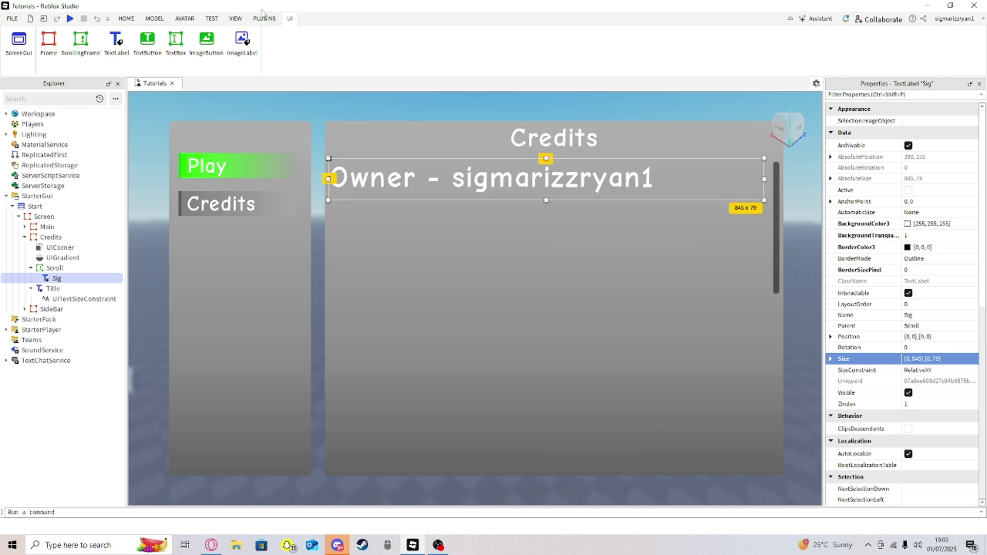
# Auto-scale the Sig label's text with AutoScale Lite and try to convert its position and size to Scale units
pyautogui.click(274, 19)
pyautogui.click(383, 48)
pyautogui.click(353, 48)
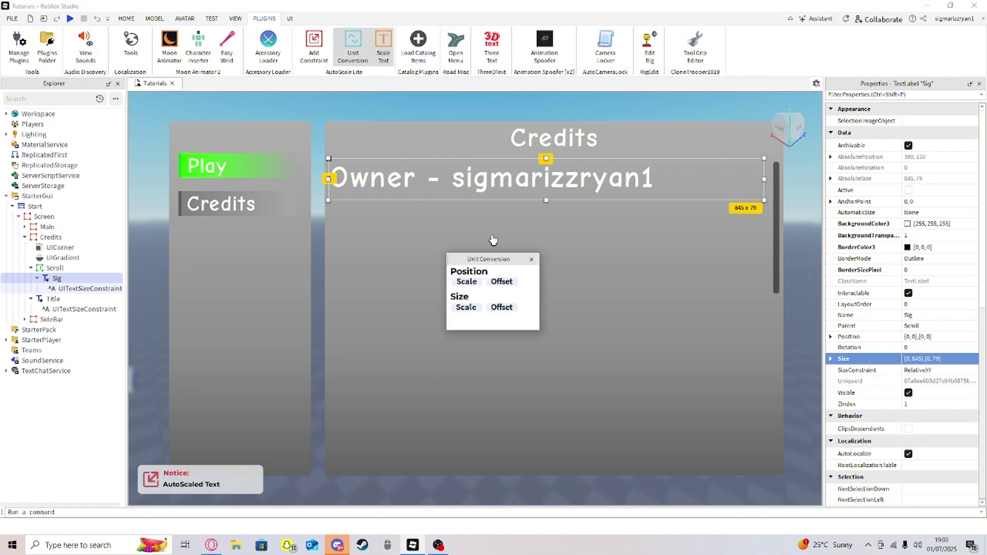
pyautogui.click(467, 284)
pyautogui.click(473, 308)
pyautogui.click(474, 309)
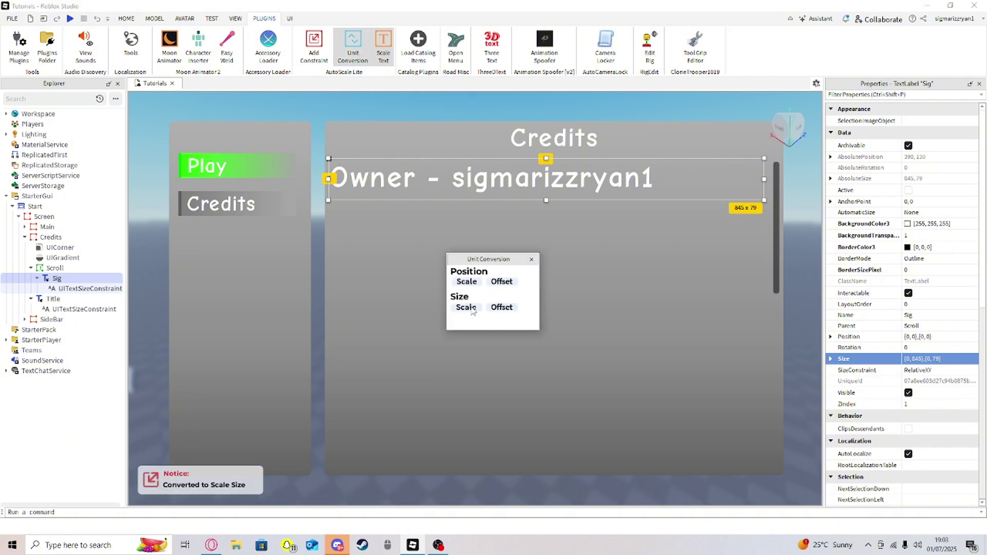
pyautogui.click(532, 259)
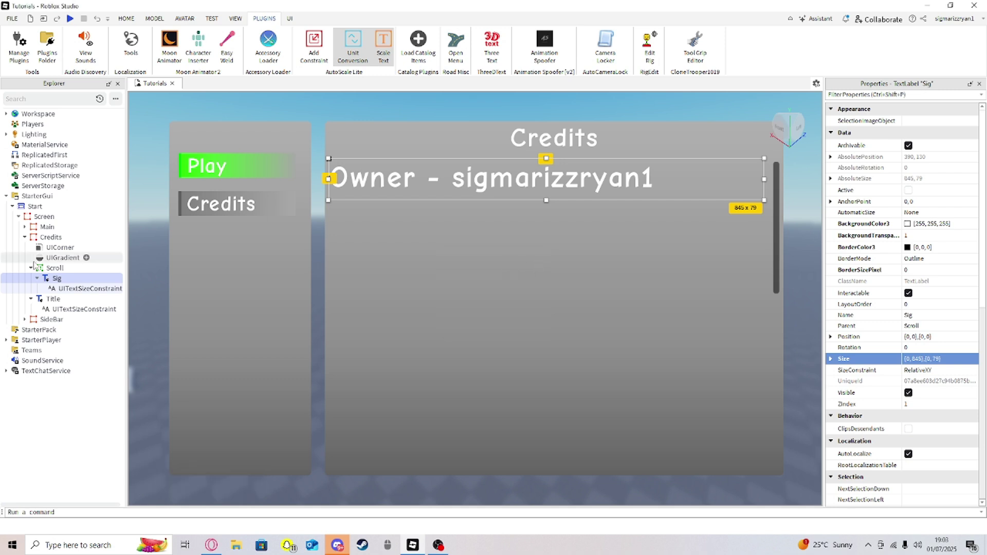
# Reselect the Sig label and try the conversion of its position and size to Scale again
pyautogui.click(37, 278)
pyautogui.click(53, 267)
pyautogui.click(55, 278)
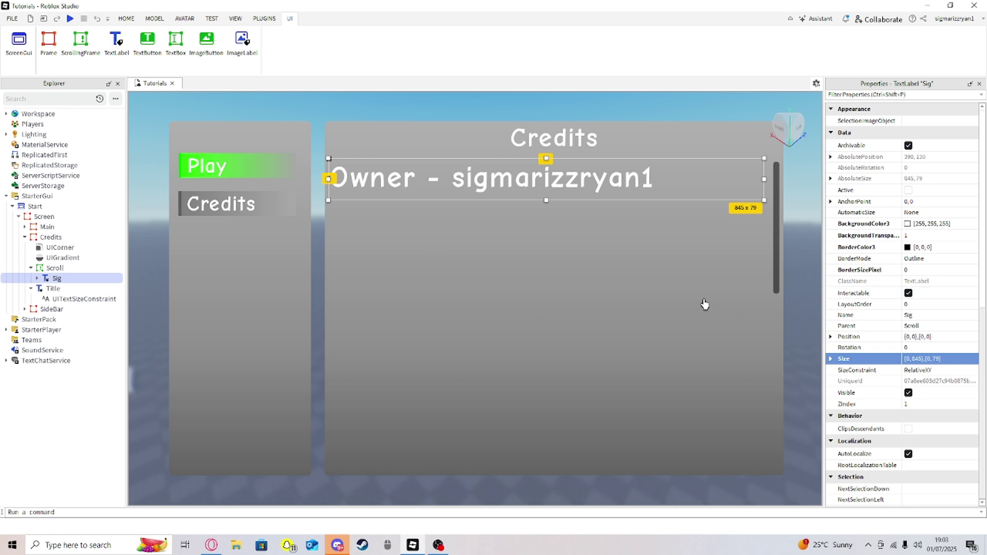
pyautogui.click(460, 221)
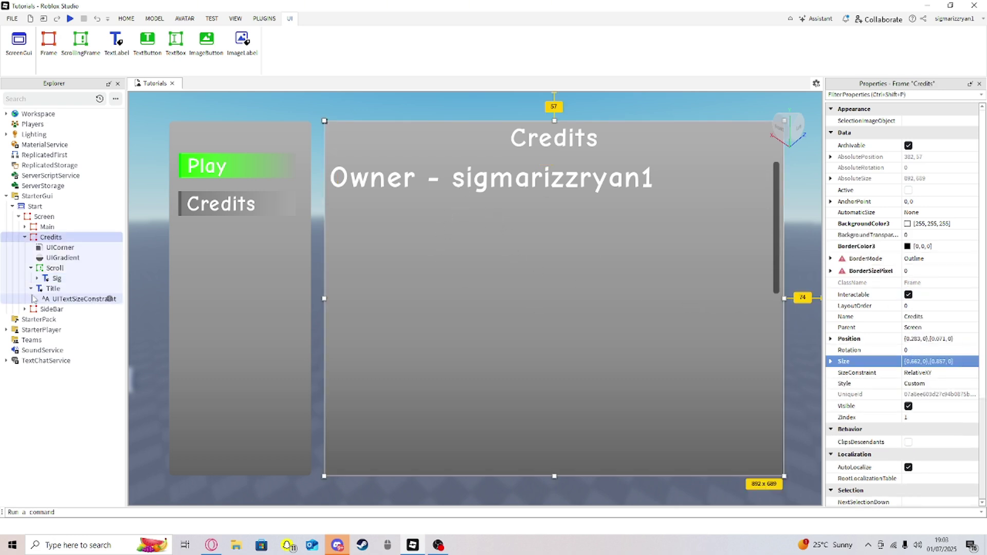
pyautogui.click(56, 278)
pyautogui.click(264, 18)
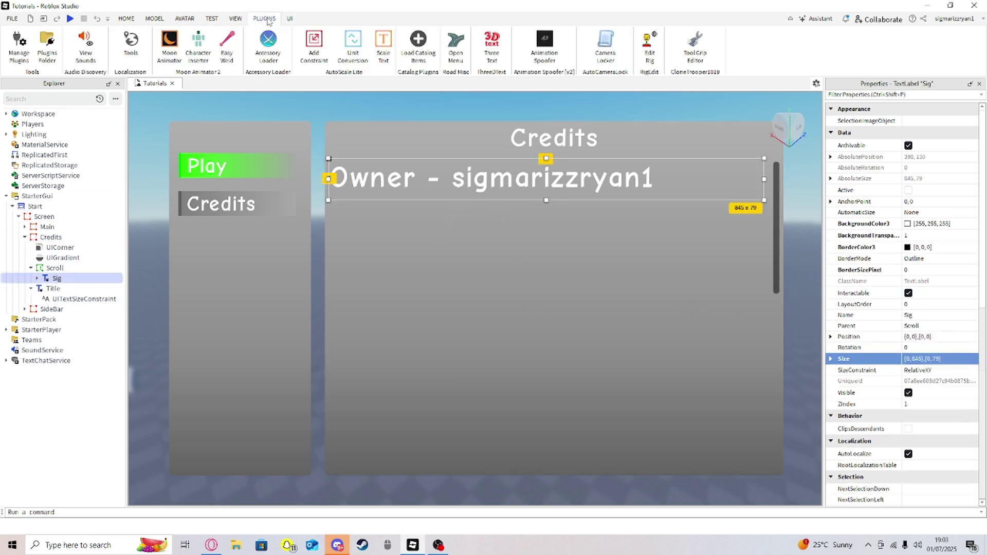
pyautogui.click(353, 45)
pyautogui.click(470, 285)
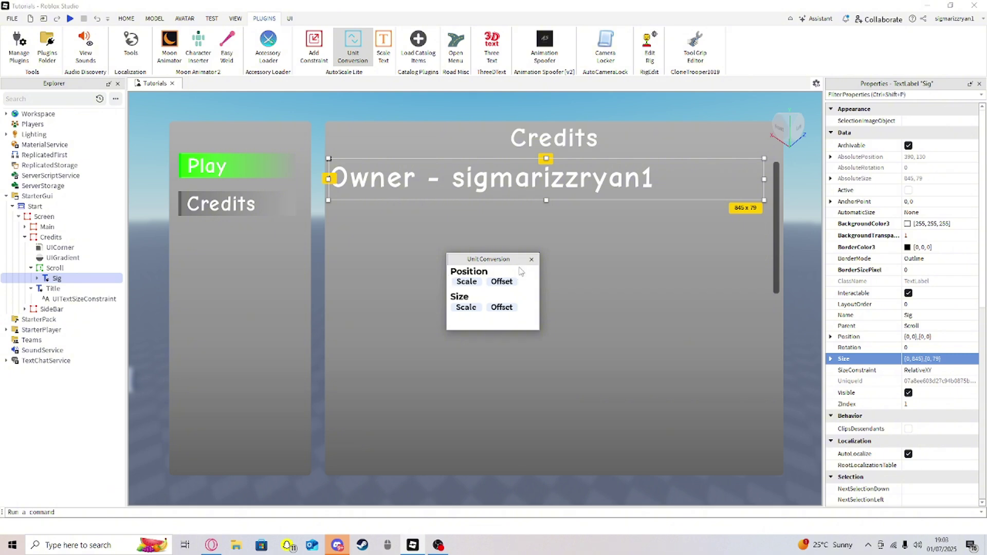
pyautogui.click(461, 308)
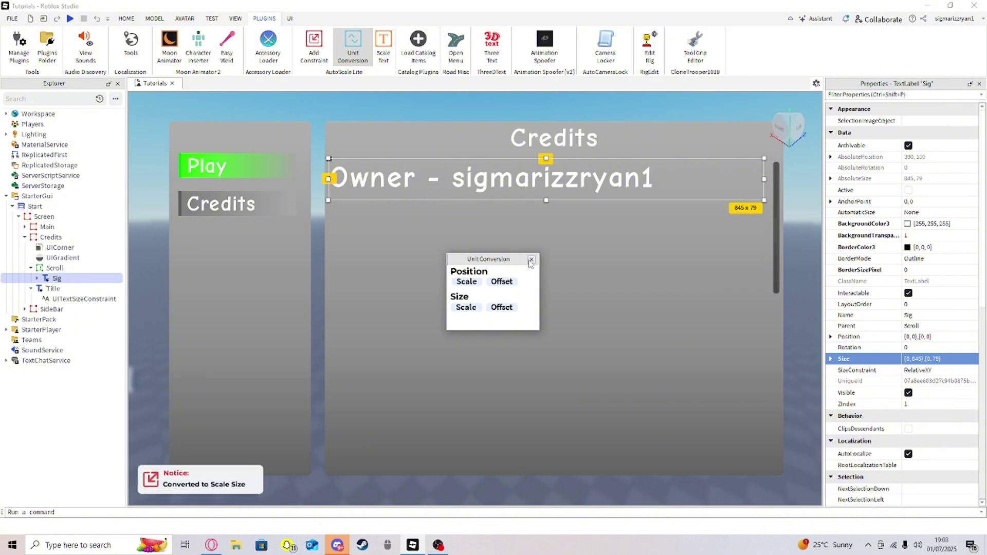
pyautogui.click(531, 261)
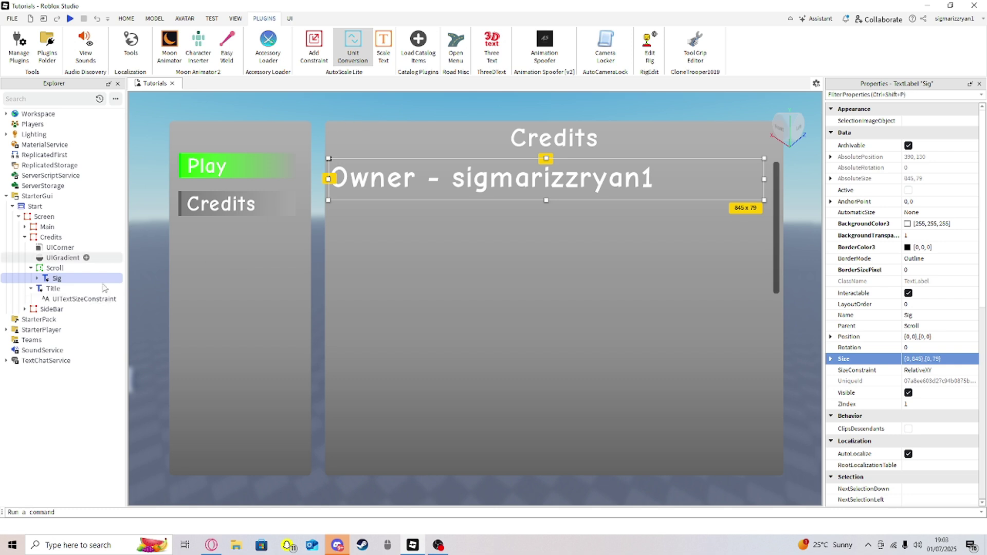
# Insert a UIListLayout into the Scroll frame
pyautogui.click(55, 268)
pyautogui.click(69, 268)
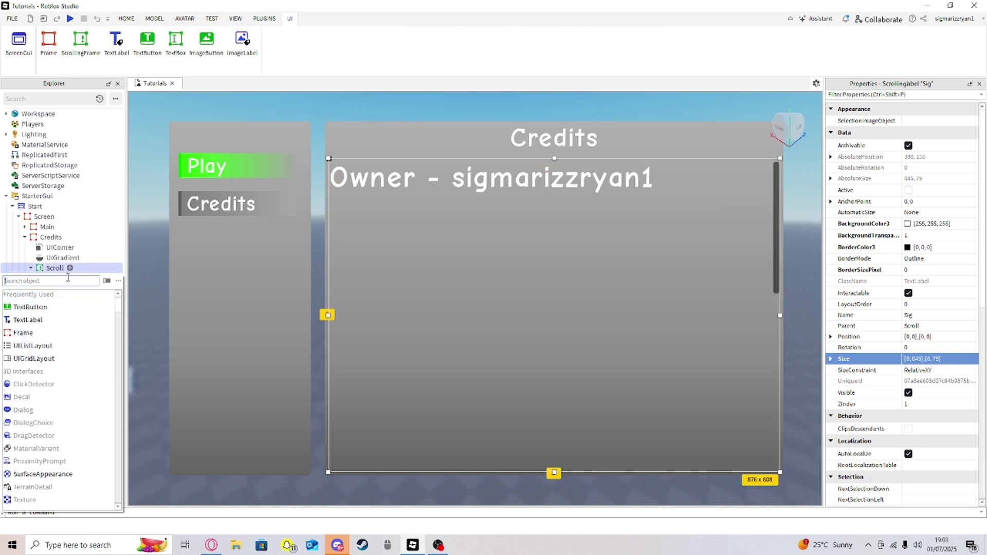
pyautogui.click(49, 345)
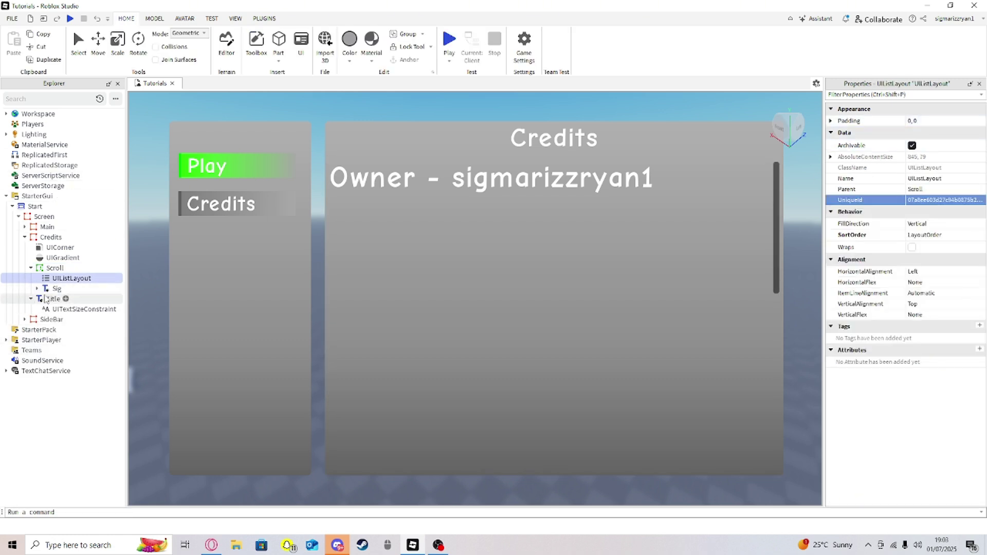
# Duplicate the Sig label four times inside the Scroll frame to fill the list with credit lines
pyautogui.click(65, 288)
pyautogui.hotkey('ctrl', 'd')
pyautogui.hotkey('ctrl', 'd')
pyautogui.hotkey('ctrl', 'd')
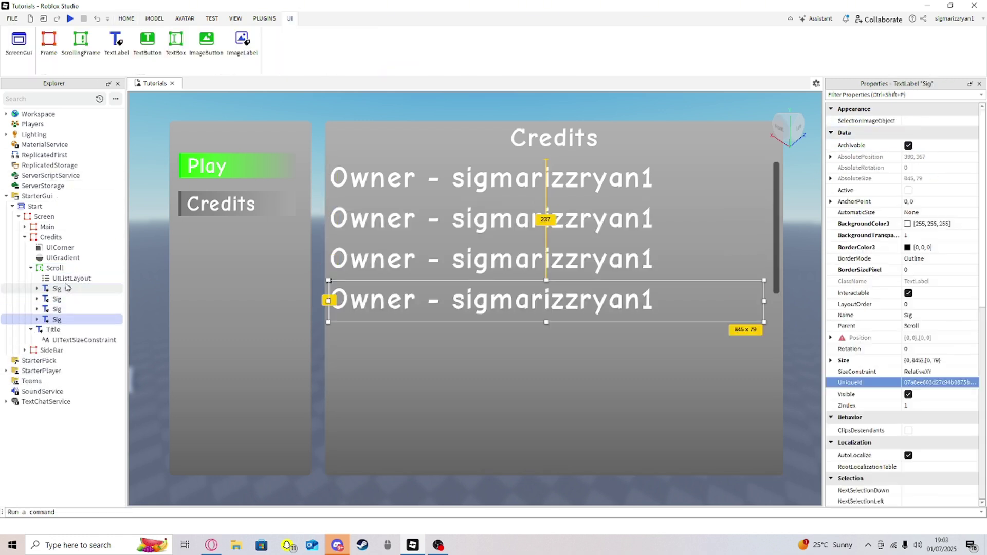
pyautogui.hotkey('ctrl', 'd')
# Review the UIListLayout's alignment options, keeping VerticalAlignment at Top, and test scrolling the credits list
pyautogui.click(69, 278)
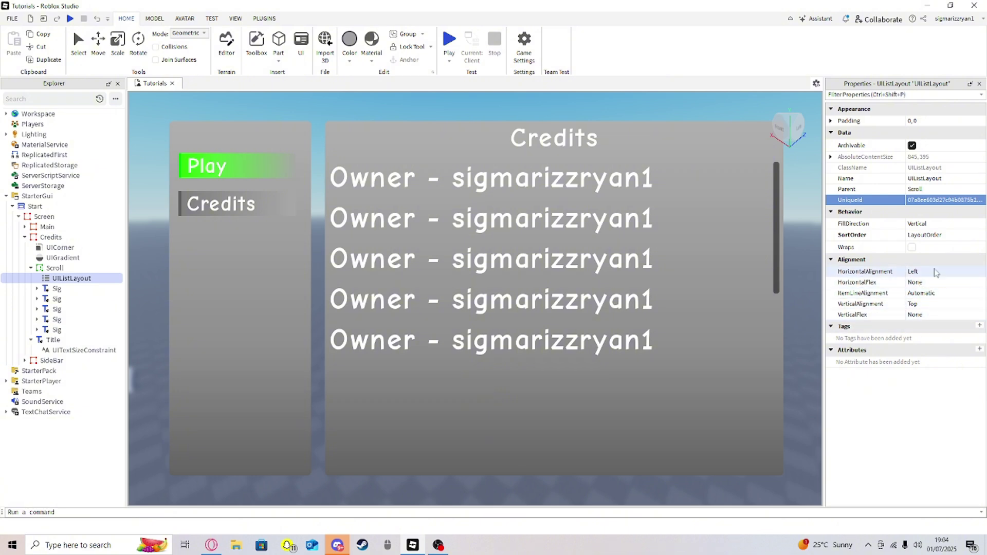
pyautogui.click(929, 273)
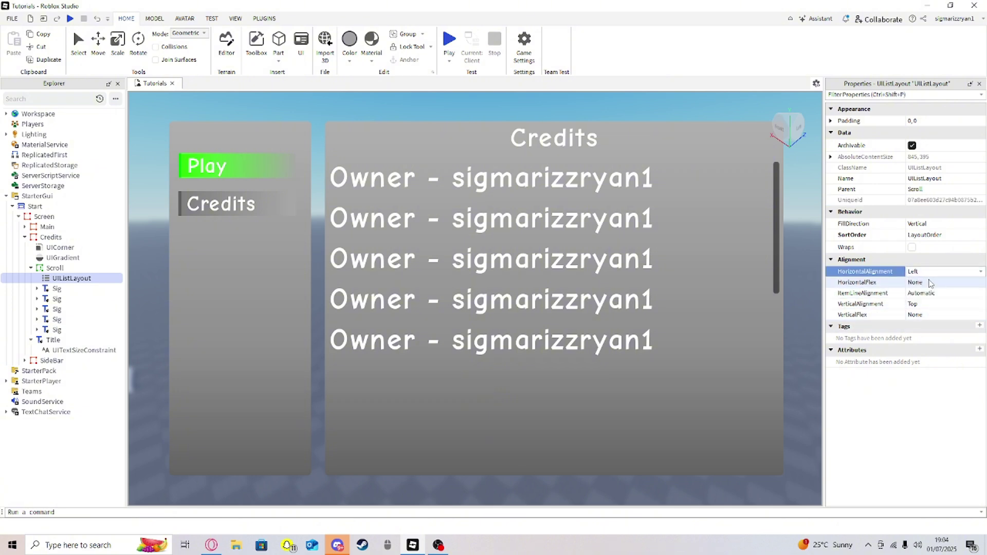
pyautogui.click(934, 283)
pyautogui.click(933, 282)
pyautogui.click(934, 282)
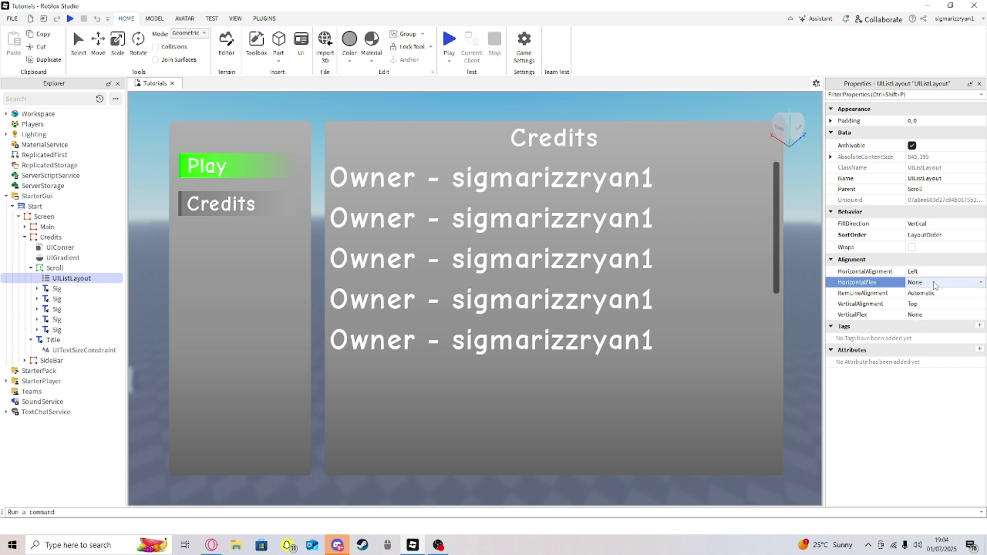
pyautogui.click(941, 304)
pyautogui.click(941, 304)
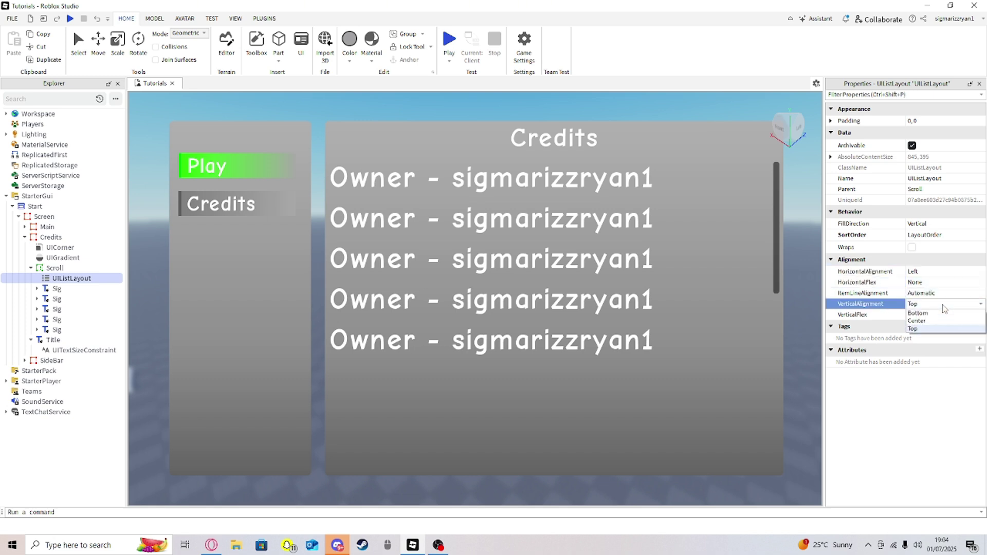
pyautogui.click(922, 330)
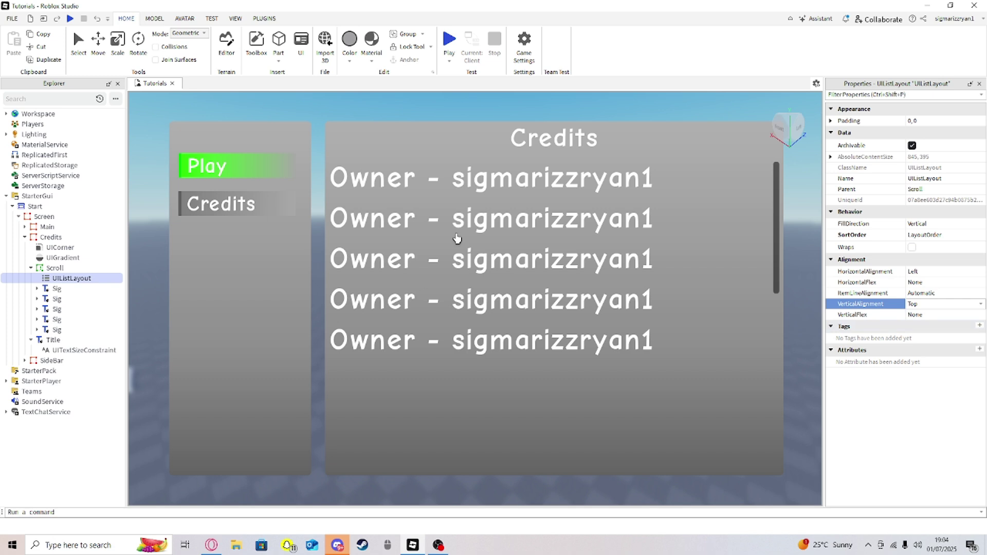
pyautogui.scroll(-3, 491, 283)
pyautogui.scroll(3, 488, 293)
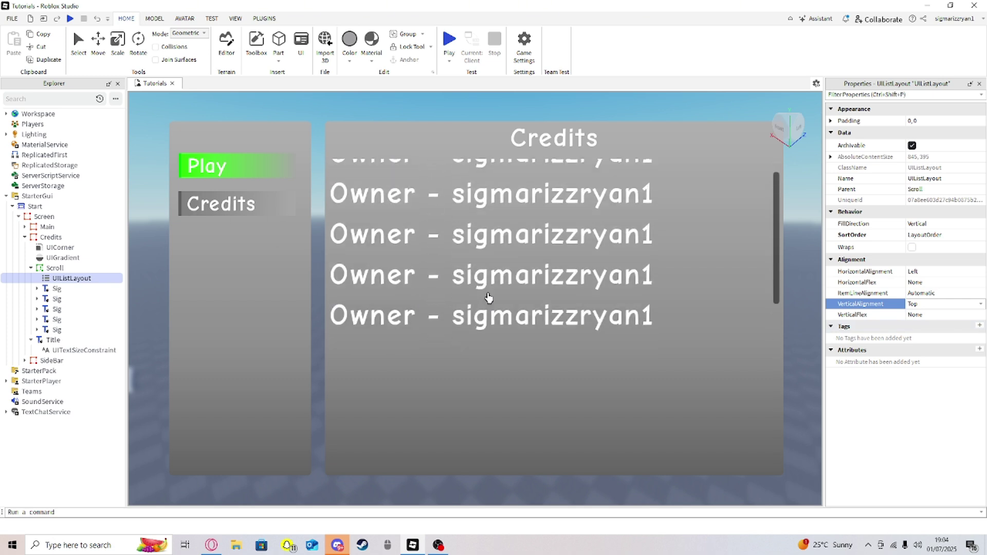
# Delete the four duplicate Sig labels from the Scroll frame so a single credit line remains
pyautogui.click(56, 289)
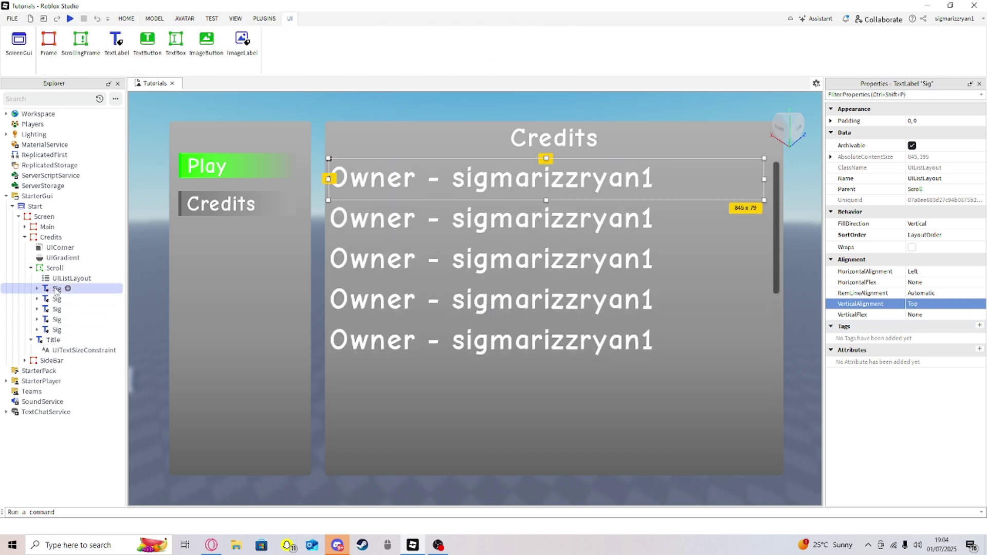
pyautogui.press('Delete')
pyautogui.click(57, 290)
pyautogui.press('Delete')
pyautogui.click(57, 290)
pyautogui.press('Delete')
pyautogui.click(57, 289)
pyautogui.press('Delete')
pyautogui.click(57, 289)
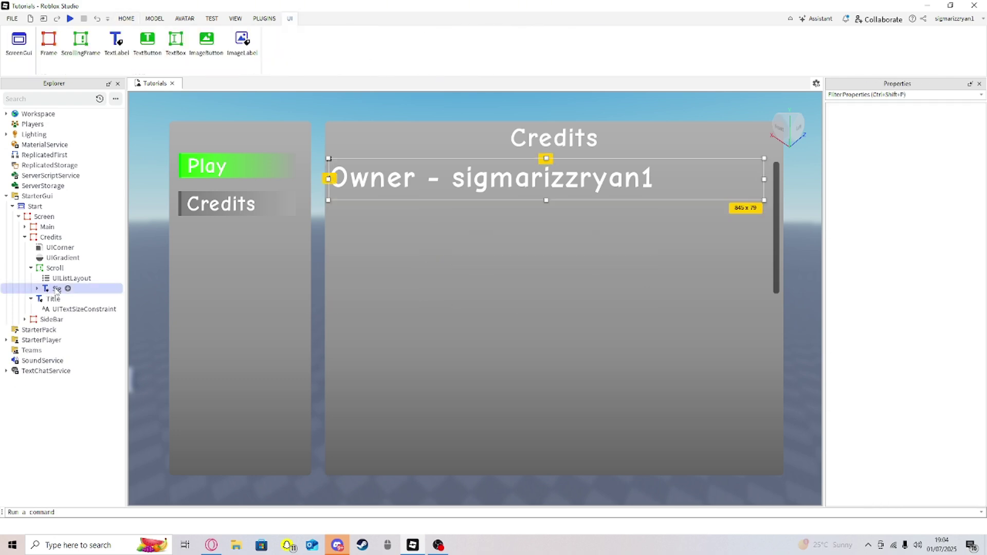
# Collapse the Title, Scroll and Credits branches in the object hierarchy
pyautogui.click(32, 268)
pyautogui.click(37, 269)
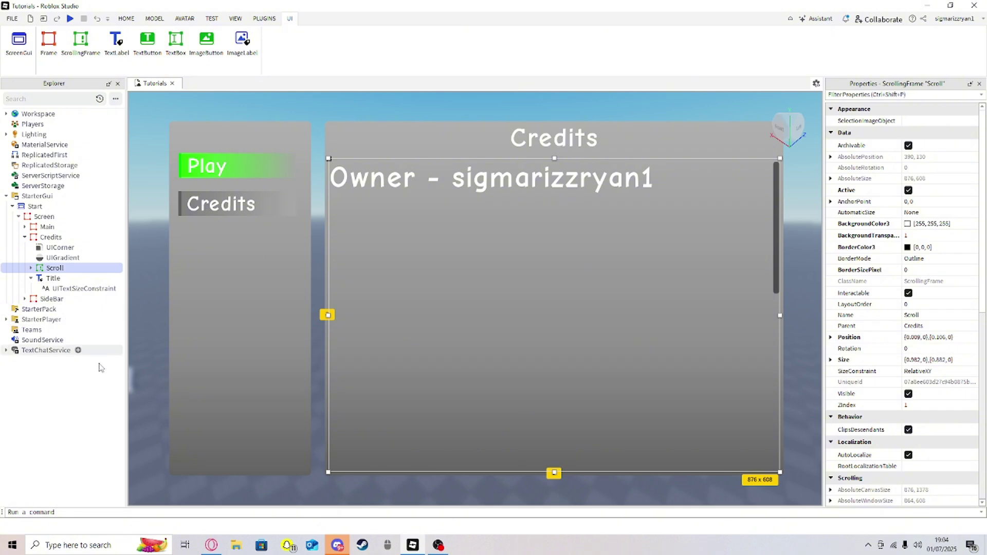
pyautogui.scroll(-5, 499, 367)
pyautogui.scroll(5, 498, 366)
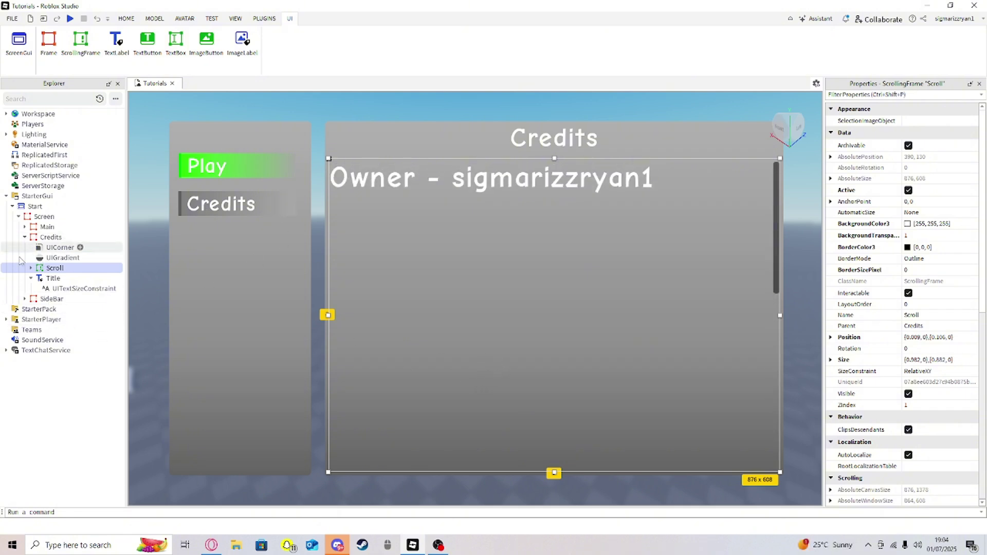
pyautogui.click(31, 278)
pyautogui.click(30, 267)
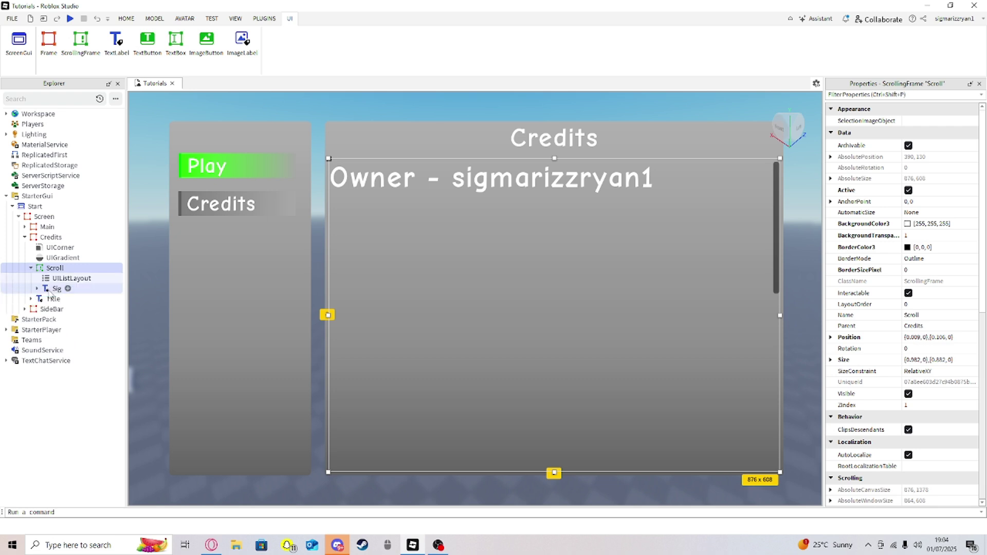
pyautogui.click(54, 289)
pyautogui.click(32, 268)
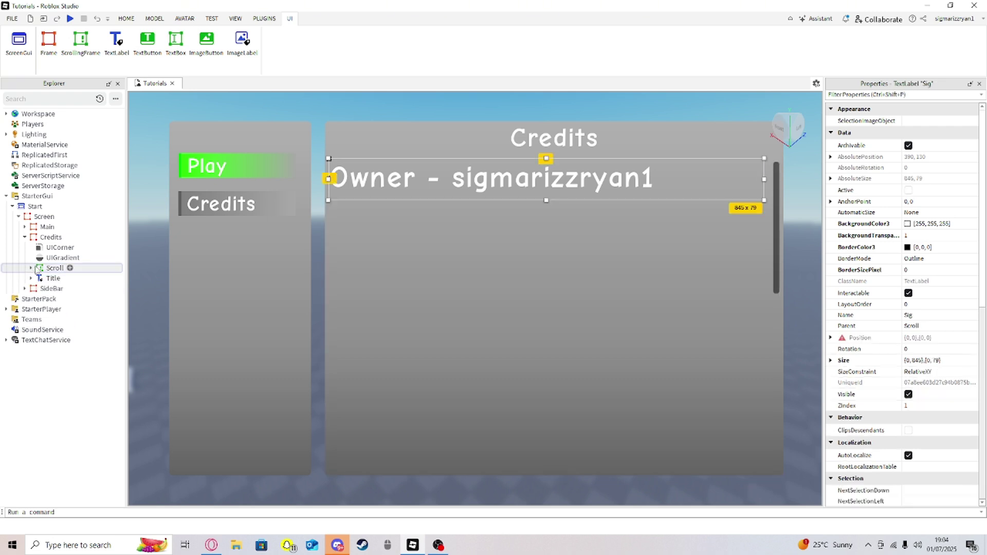
pyautogui.click(49, 237)
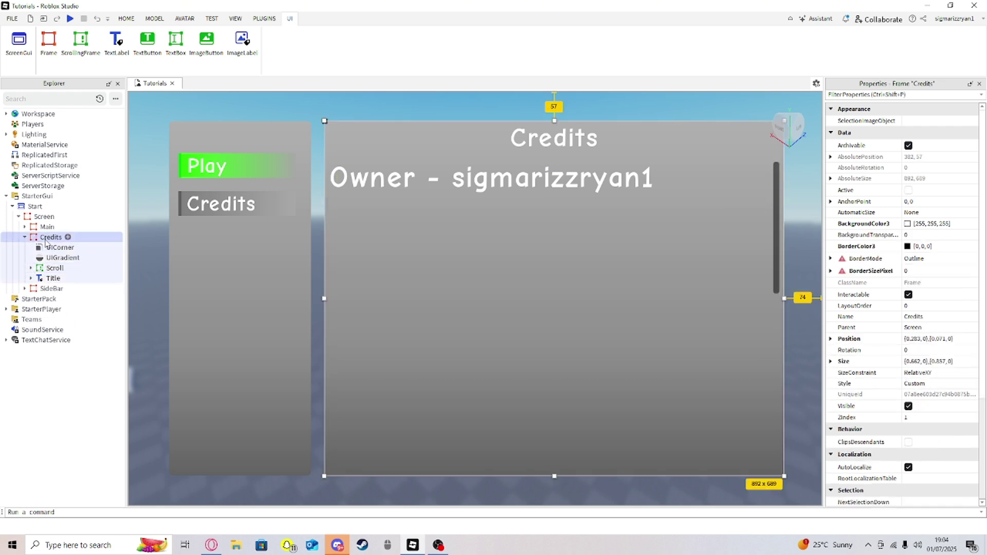
pyautogui.click(24, 238)
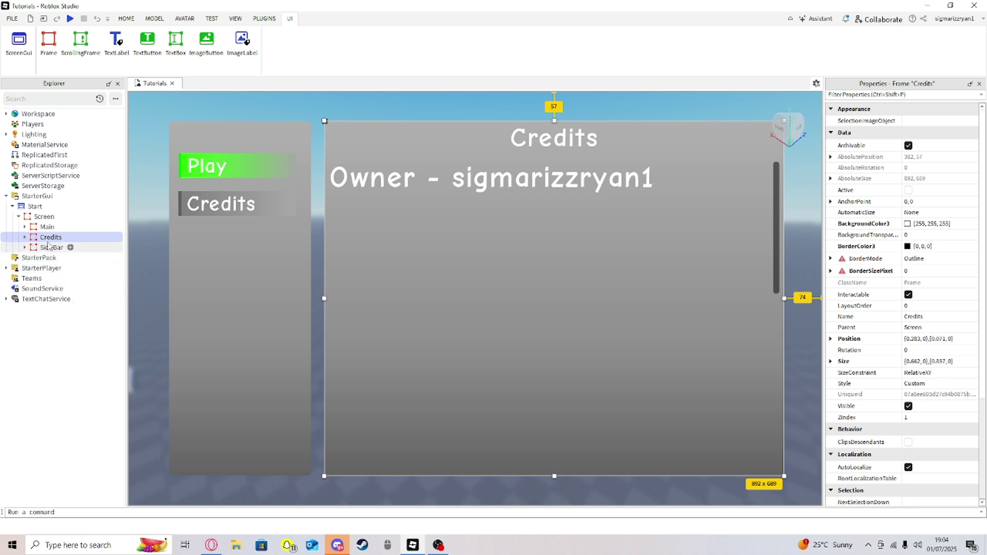
# Turn on the Main frame's Visible property and turn it off for the Credits frame
pyautogui.click(47, 227)
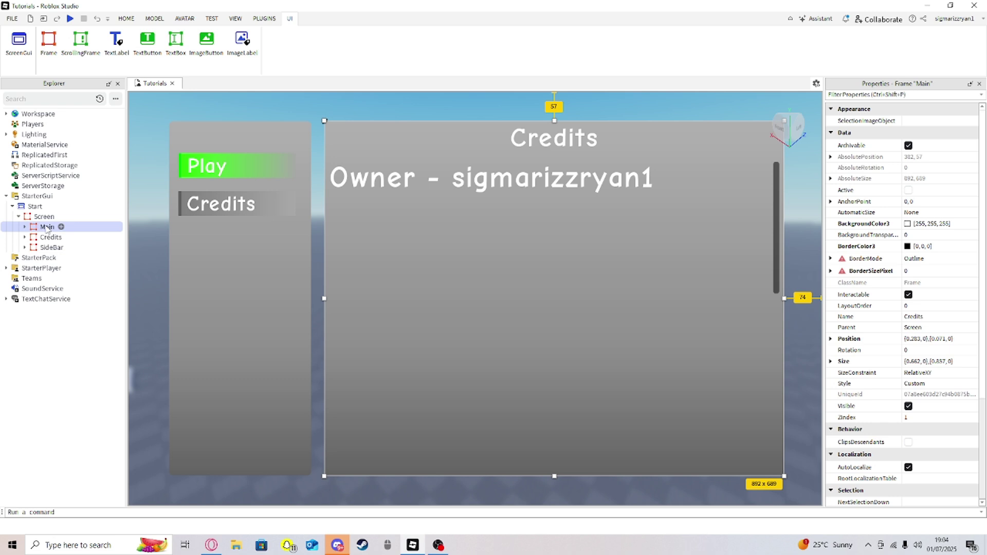
pyautogui.click(908, 407)
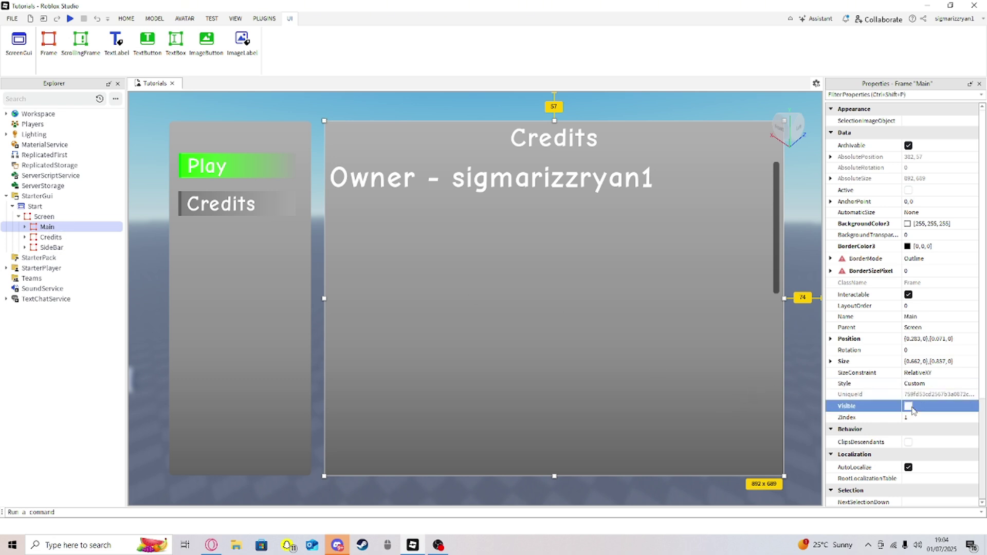
pyautogui.click(50, 237)
pyautogui.click(908, 406)
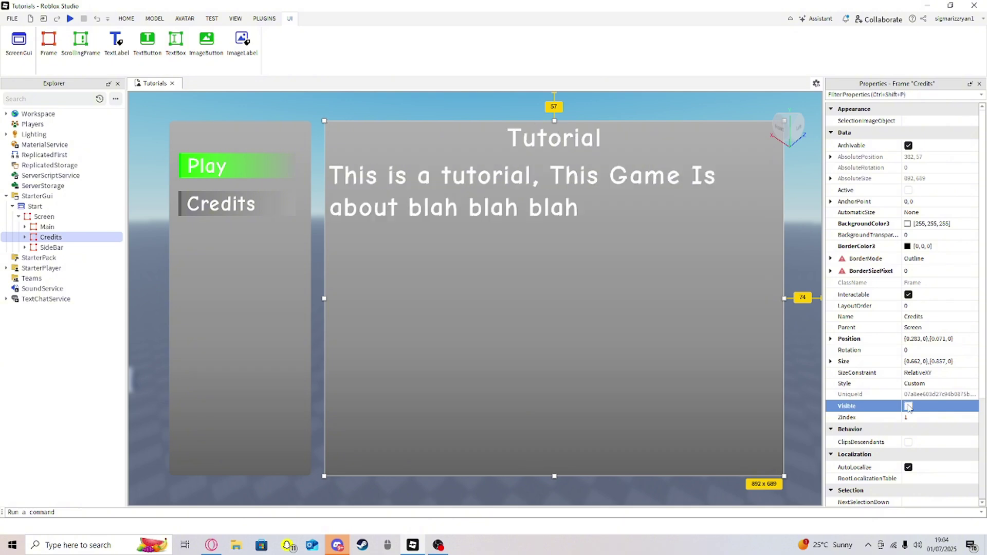
# Switch the Credits frame's Visible property on and off to preview swapping with the Main frame, leaving Credits hidden
pyautogui.click(909, 407)
pyautogui.click(907, 406)
pyautogui.click(907, 406)
pyautogui.click(908, 406)
pyautogui.click(908, 406)
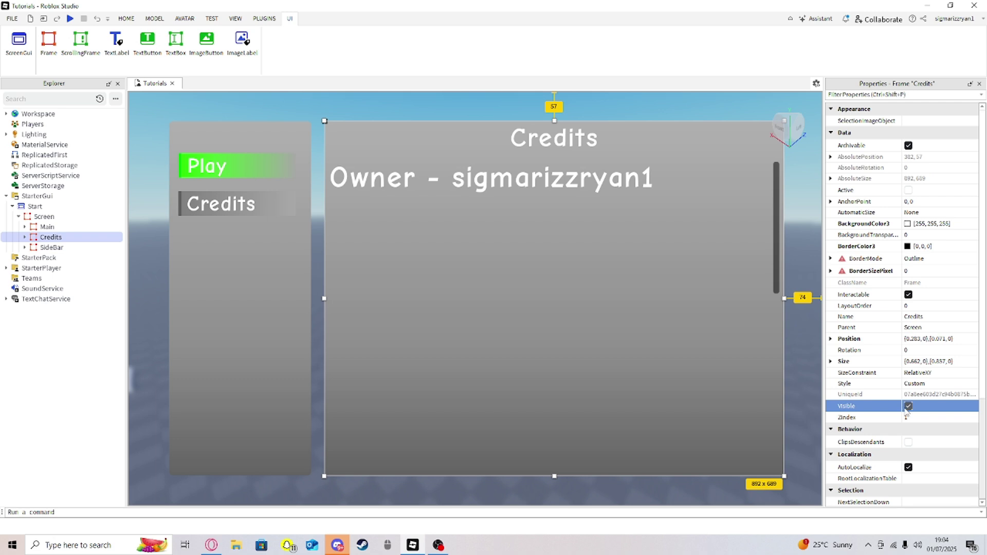
pyautogui.click(909, 407)
pyautogui.click(909, 406)
pyautogui.click(908, 407)
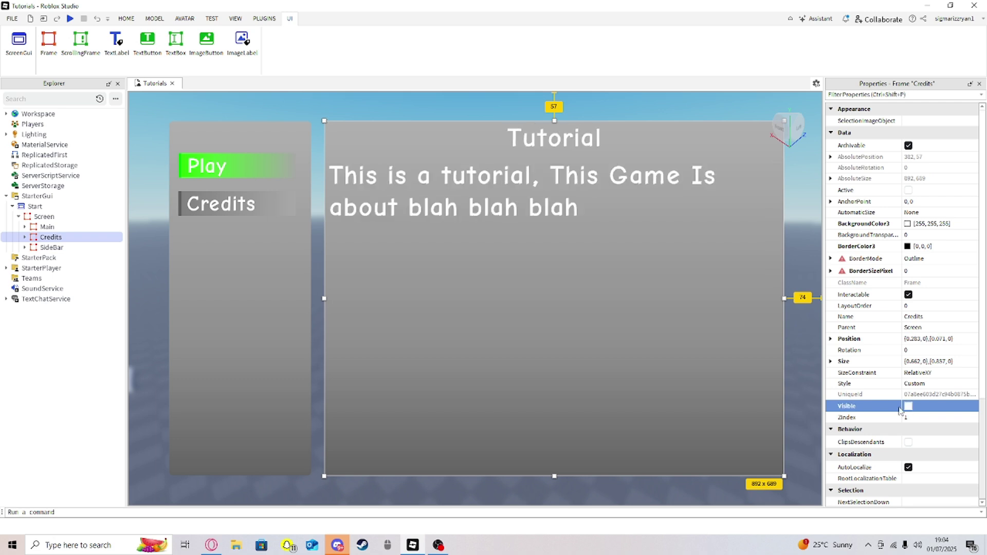
pyautogui.click(45, 227)
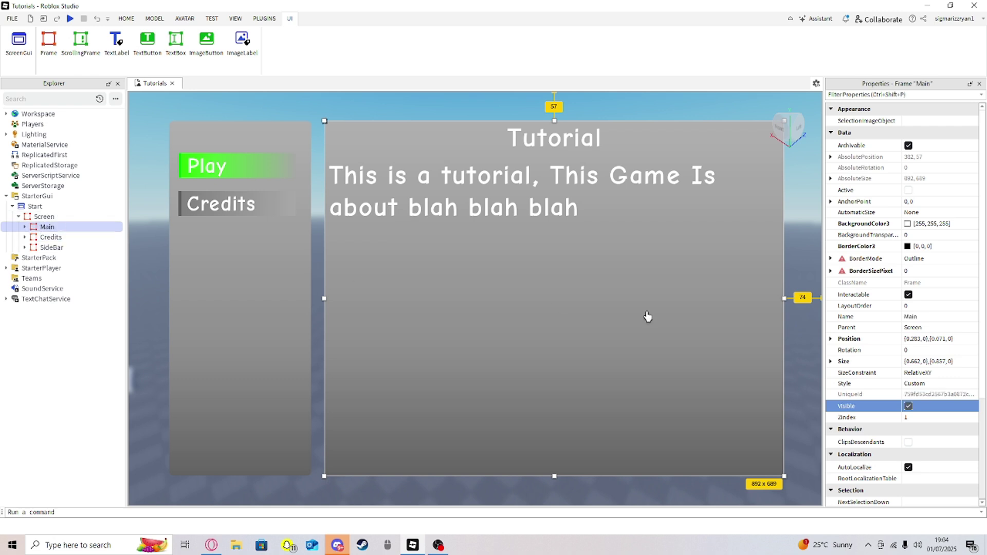
# Open the OpenCredits script inside the SideBar Credits label's Button and look up the Blur effect under Lighting
pyautogui.click(25, 247)
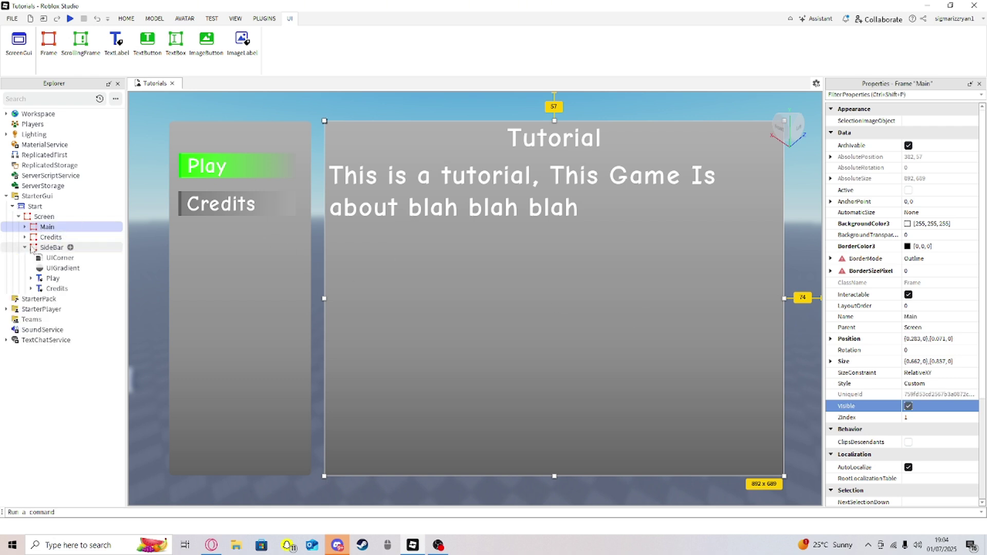
pyautogui.click(54, 288)
pyautogui.click(31, 289)
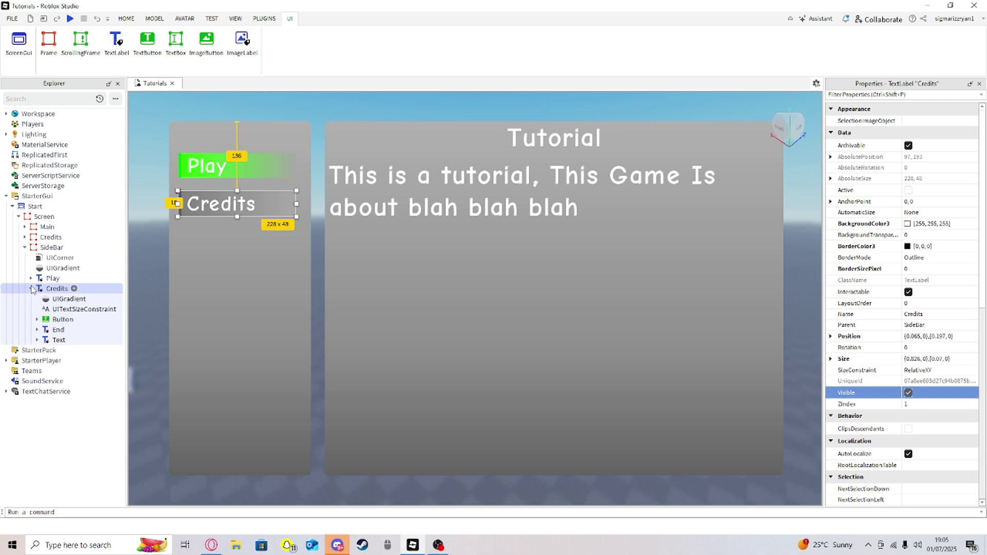
pyautogui.click(37, 319)
pyautogui.doubleClick(77, 340)
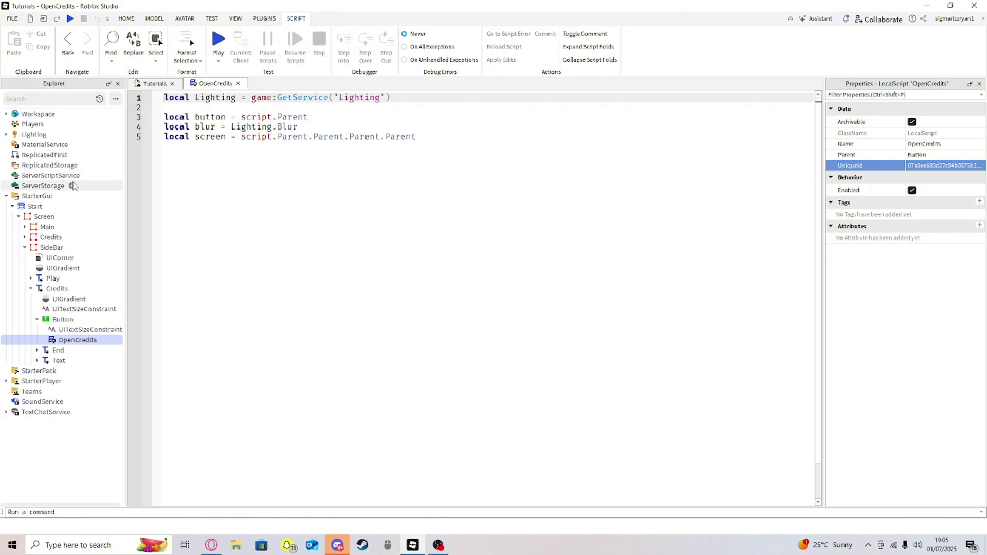
pyautogui.click(7, 134)
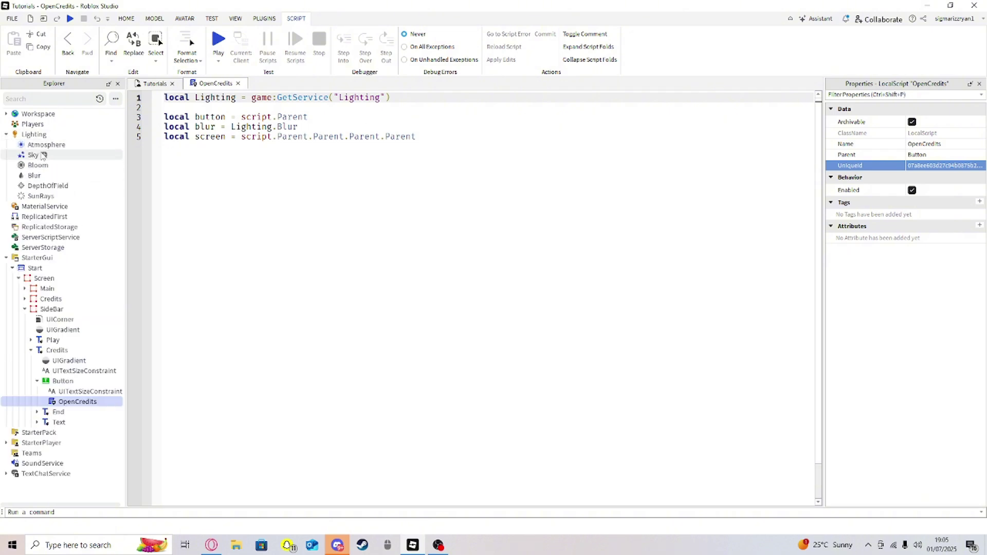
pyautogui.click(7, 135)
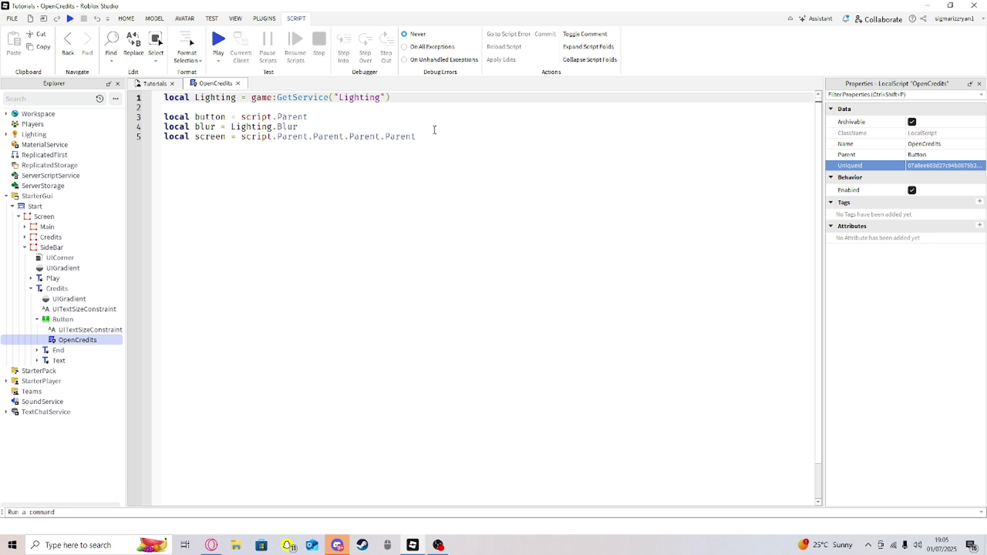
# Retype the path of the screen variable as script.Parent.Parent.Parent.Parent.Parent
pyautogui.doubleClick(433, 138)
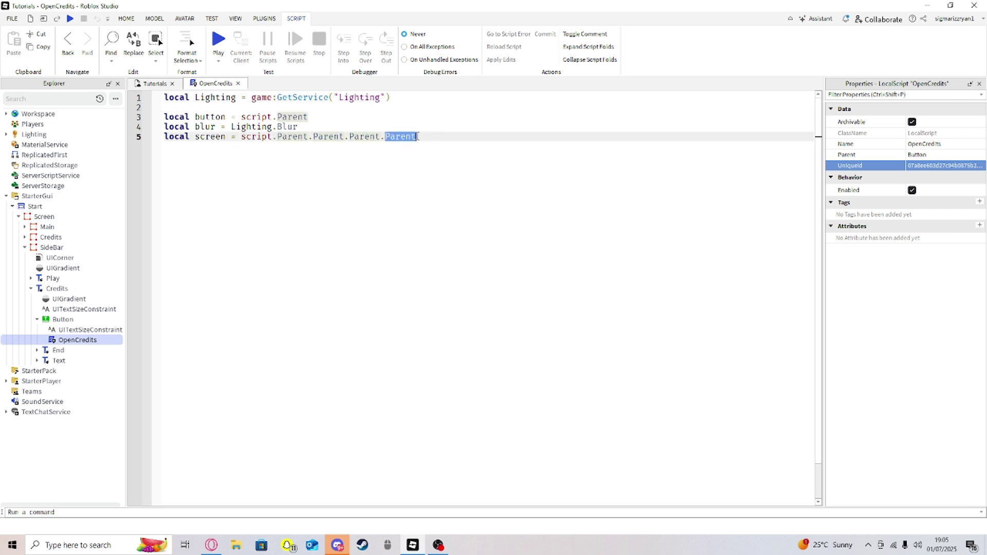
pyautogui.click(428, 134)
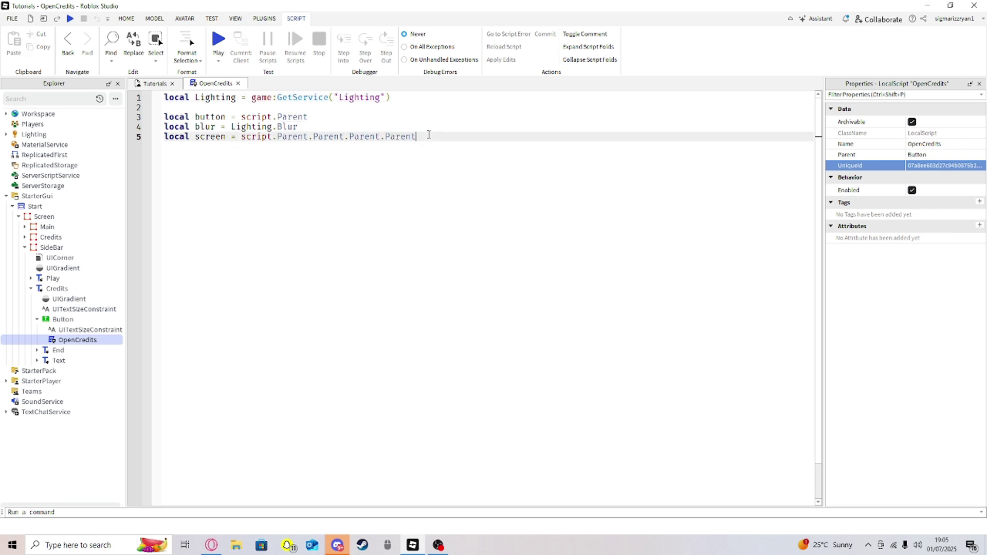
pyautogui.moveTo(429, 135); pyautogui.dragTo(230, 136)
pyautogui.moveTo(166, 143); pyautogui.dragTo(278, 136)
pyautogui.write('Parent')
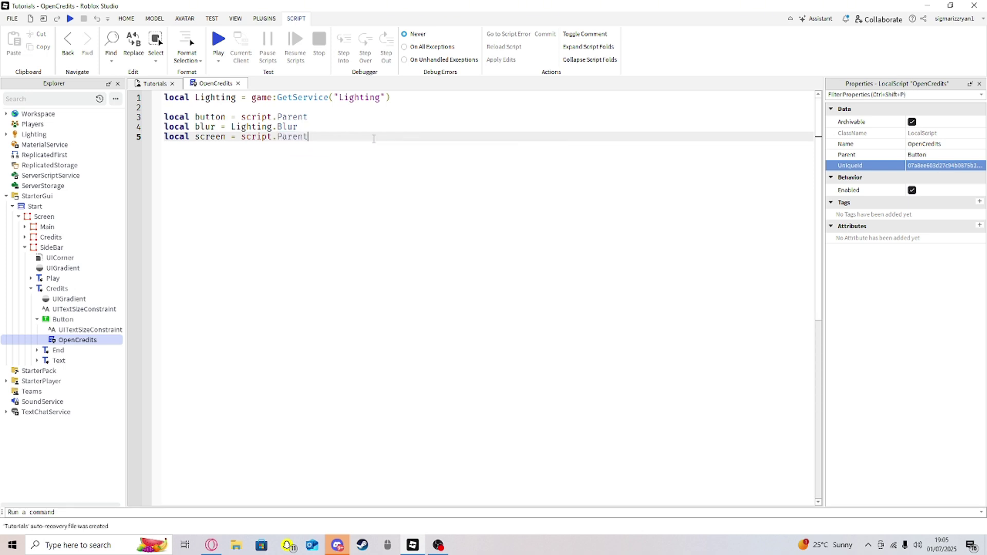
pyautogui.write('.Parent.Parent.Parent.')
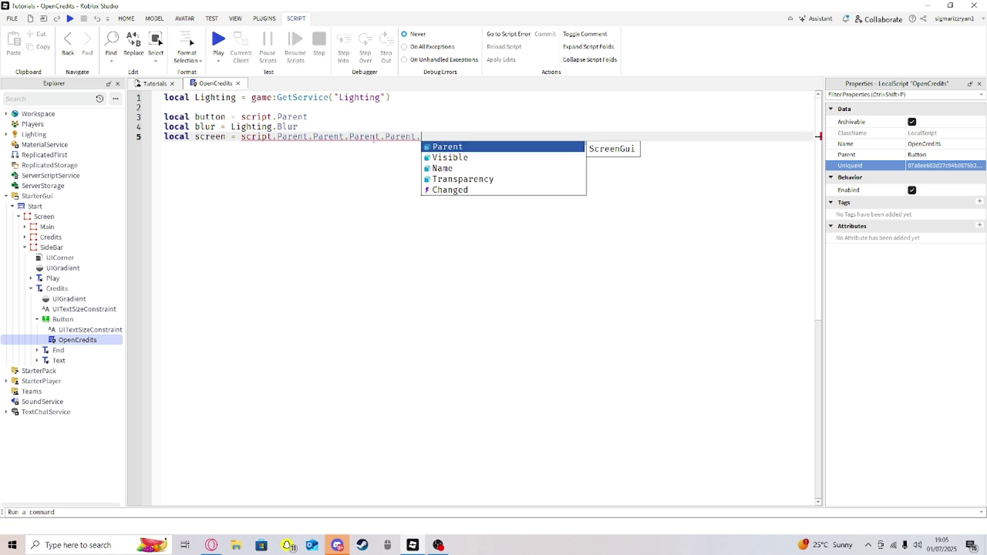
pyautogui.write('Parent')
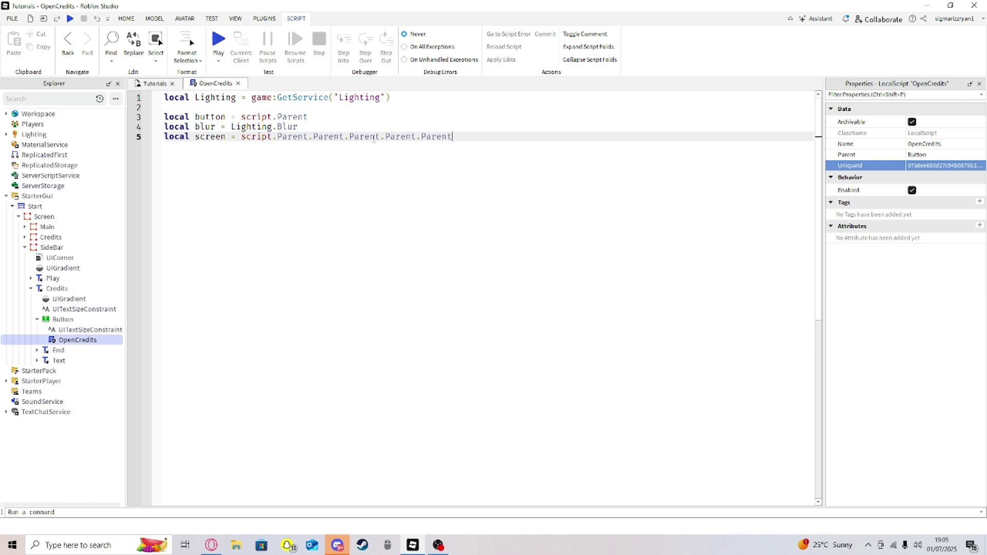
# Replace the last Parent in the screen variable's path with Credits, giving script.Parent.Parent.Parent.Parent.Credits
pyautogui.press('BackSpace')
pyautogui.press('BackSpace')
pyautogui.press('BackSpace')
pyautogui.press('BackSpace')
pyautogui.press('BackSpace')
pyautogui.press('BackSpace')
pyautogui.press('Tab')
pyautogui.write('.')
pyautogui.press('BackSpace')
pyautogui.press('BackSpace')
pyautogui.write('t')
pyautogui.press('Escape')
pyautogui.write('.')
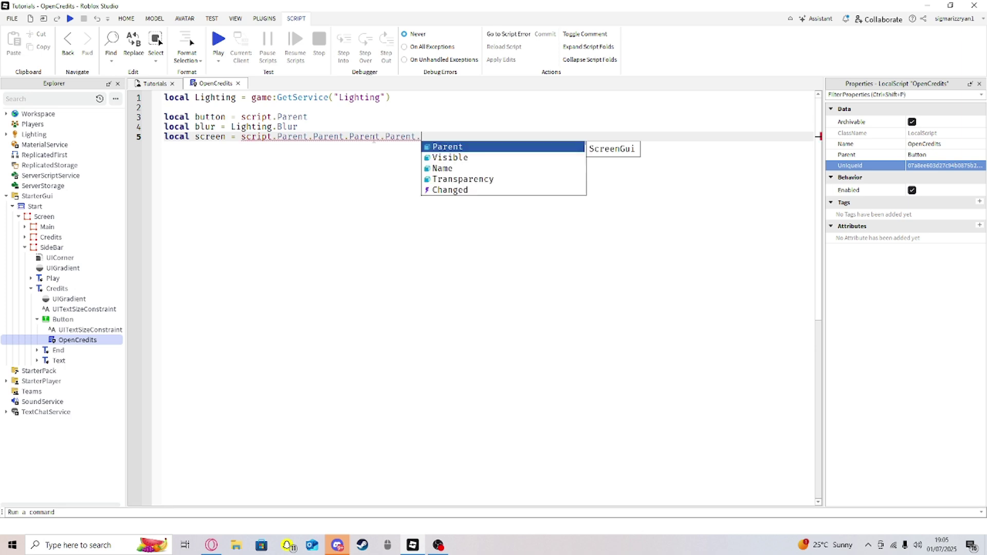
pyautogui.write('Cred')
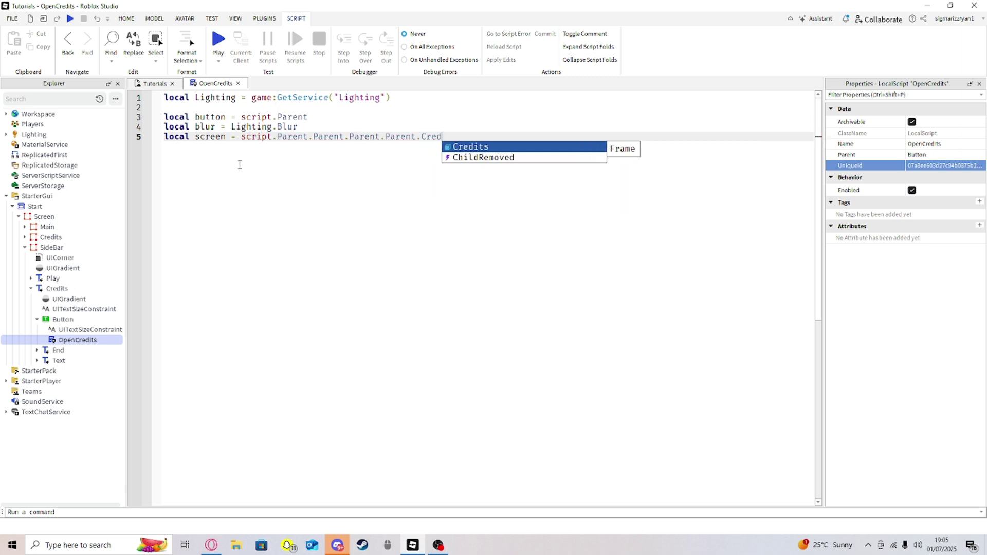
pyautogui.press('Tab')
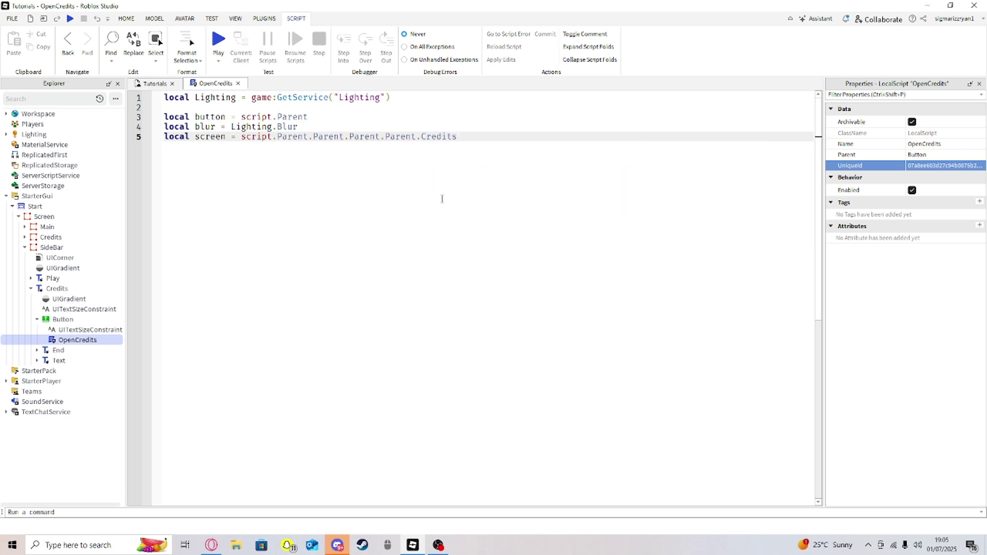
# Connect a function to button.Activated below the variables and begin its body with screen.Visible
pyautogui.press('Return')
pyautogui.press('Return')
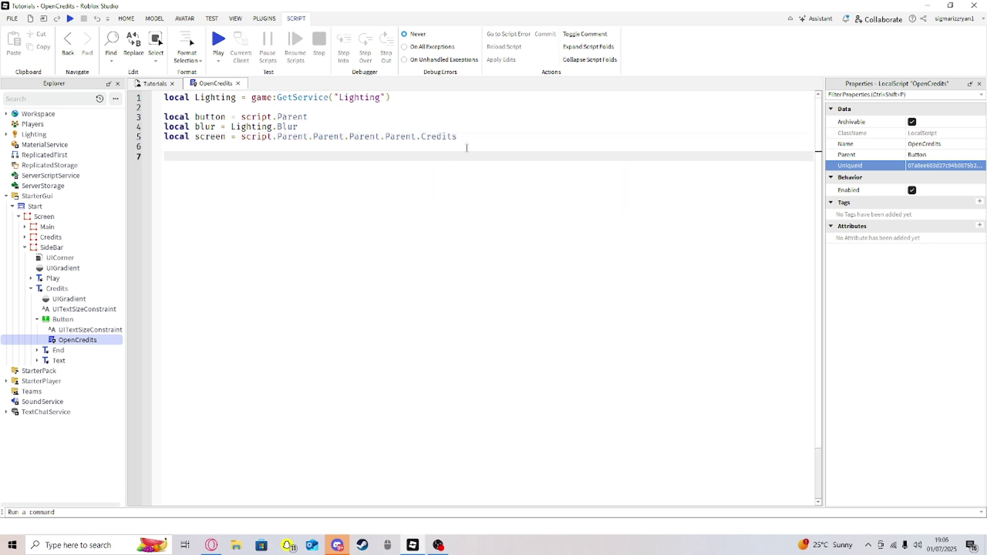
pyautogui.write('button.')
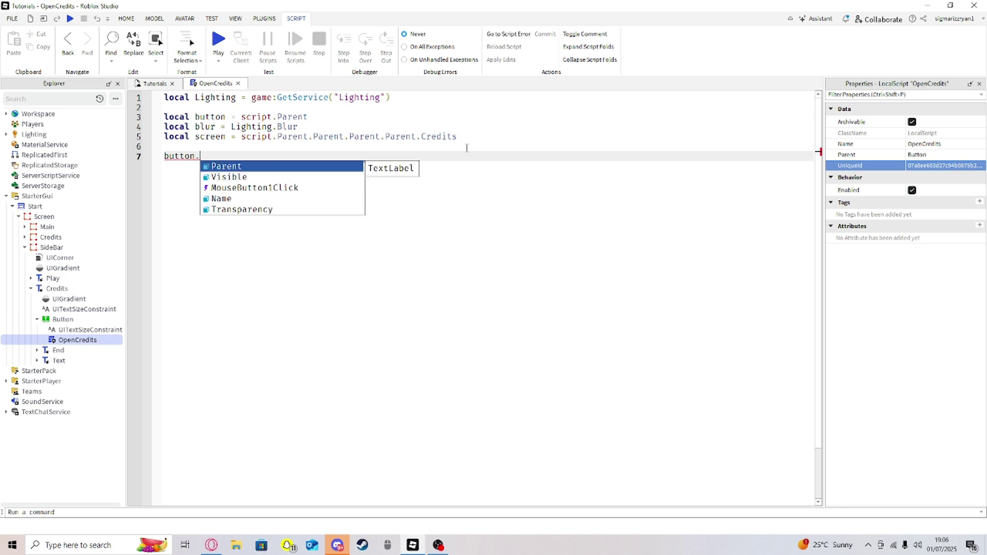
pyautogui.write('A')
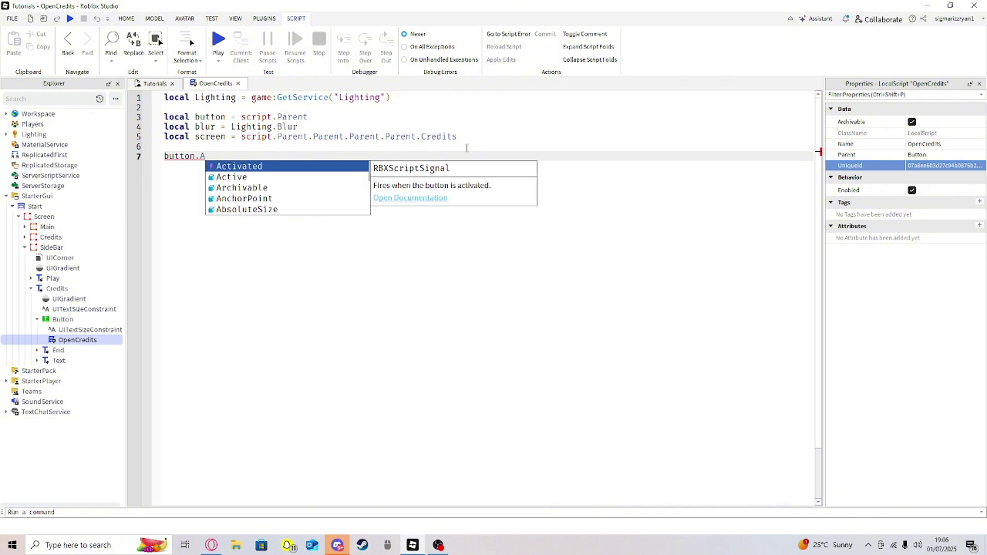
pyautogui.press('Tab')
pyautogui.write(':Connect(function')
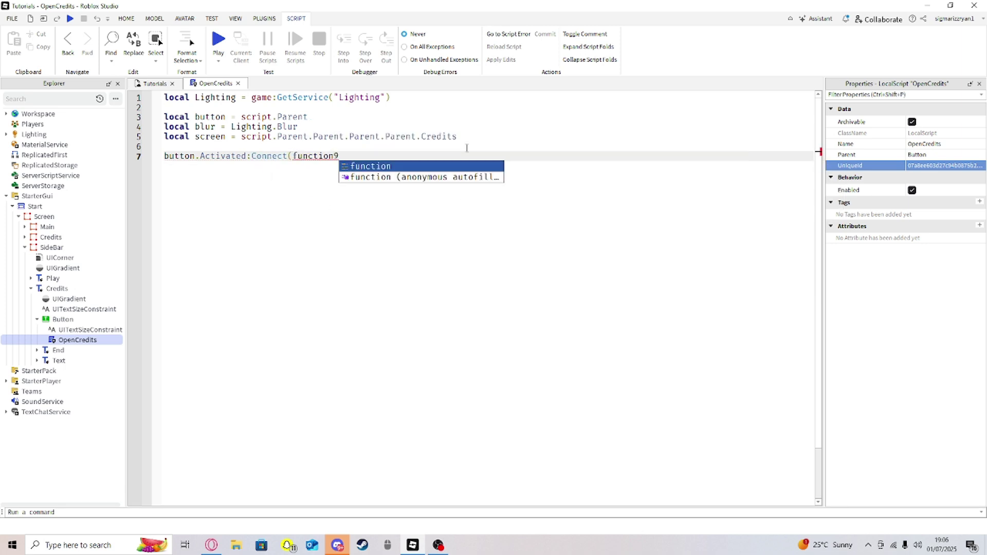
pyautogui.press('Tab')
pyautogui.write('screen.Visible')
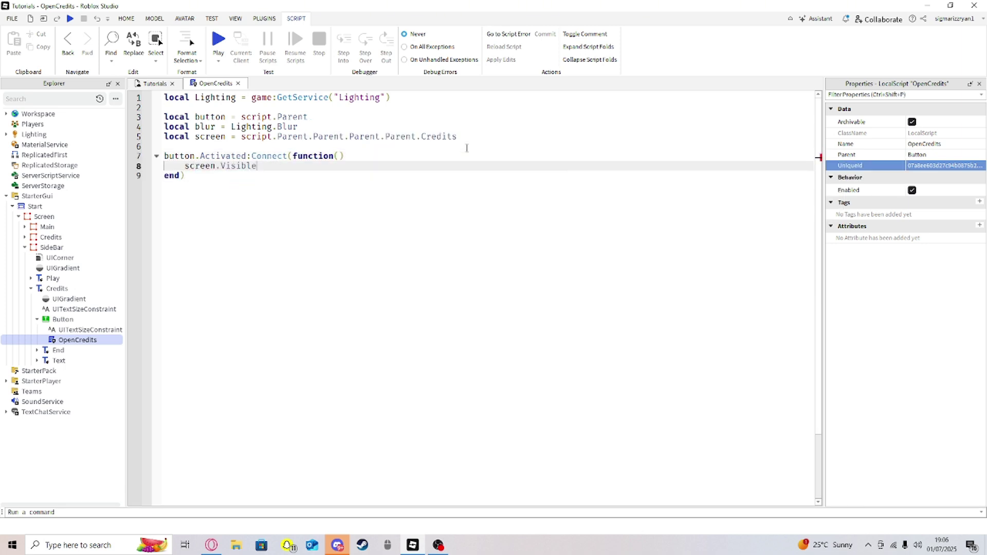
# Declare local MainScreen = script.Parent.Parent.Parent.Parent.Main directly below the screen variable
pyautogui.click(414, 147)
pyautogui.press('Return')
pyautogui.press('Up')
pyautogui.write('local')
pyautogui.press('Tab')
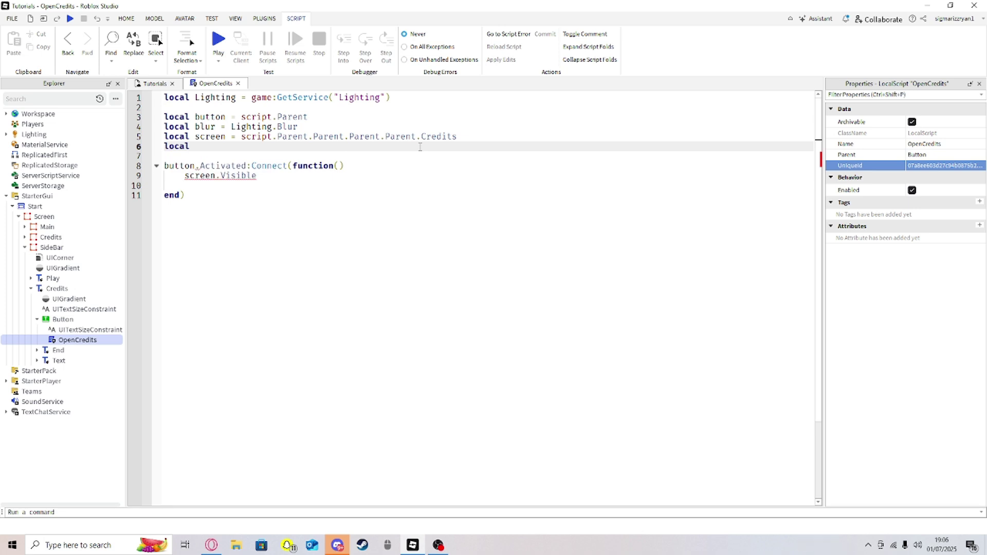
pyautogui.write('MainScreen = script.Parent.')
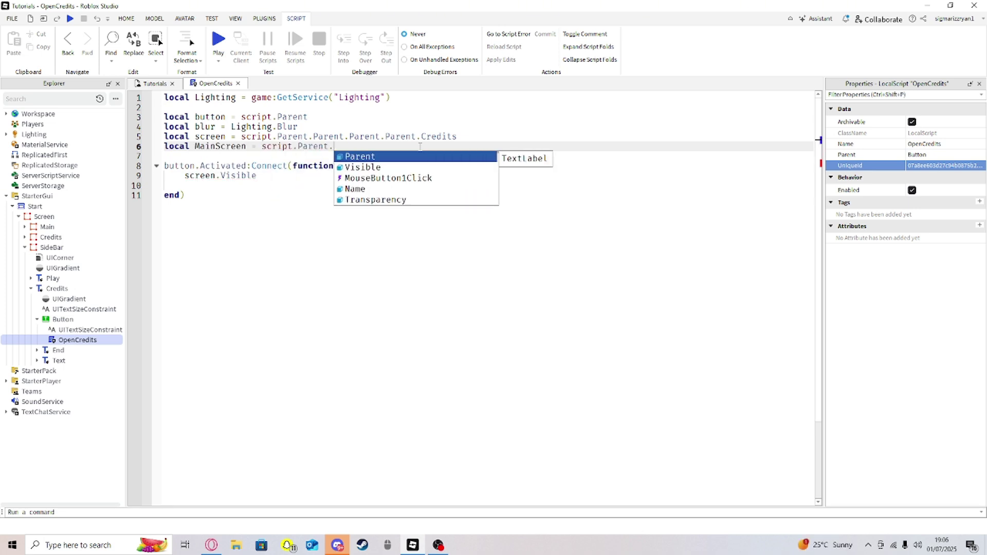
pyautogui.write('Parent.Parent.Parent.Main')
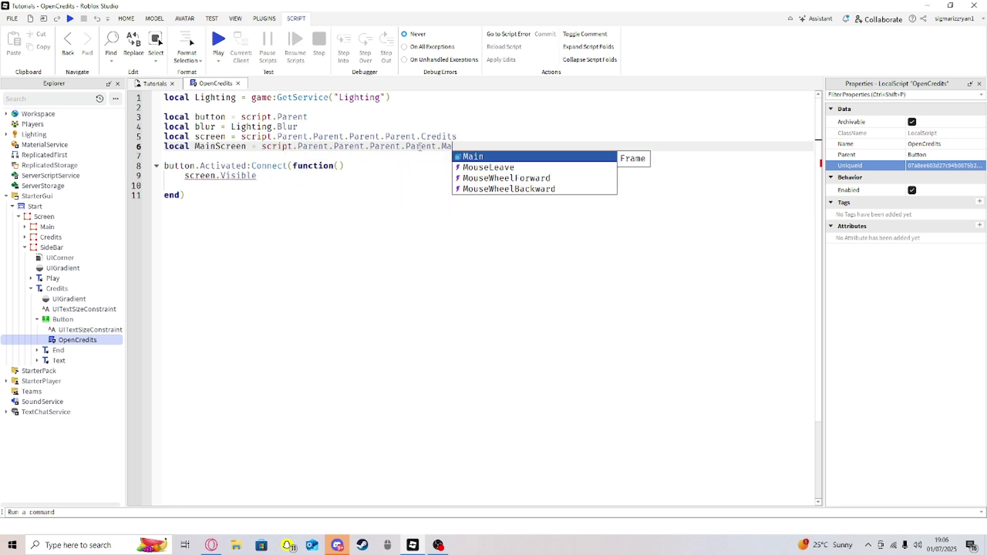
# Complete the Activated function so it sets screen.Visible = true and MainScreen.Visible = false
pyautogui.click(256, 182)
pyautogui.click(295, 176)
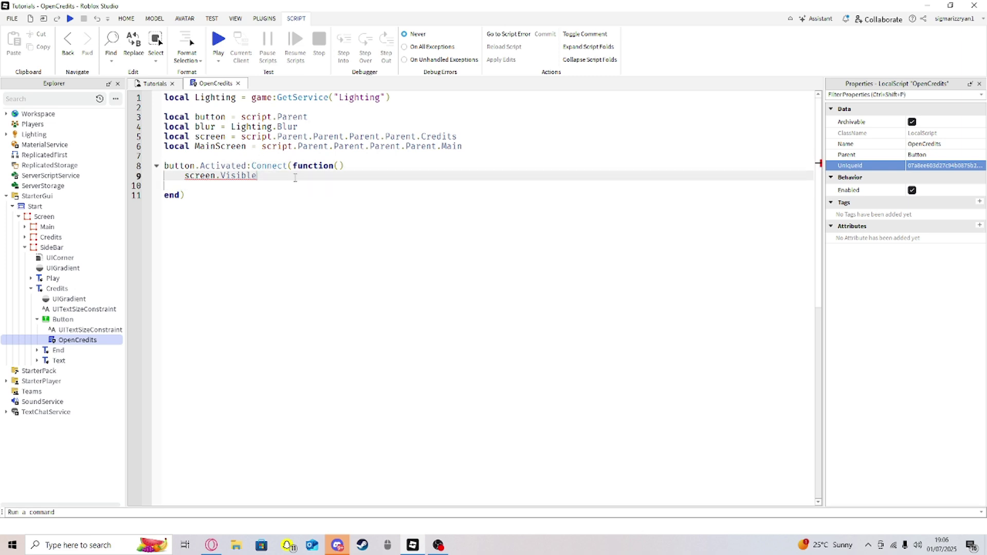
pyautogui.write('= true')
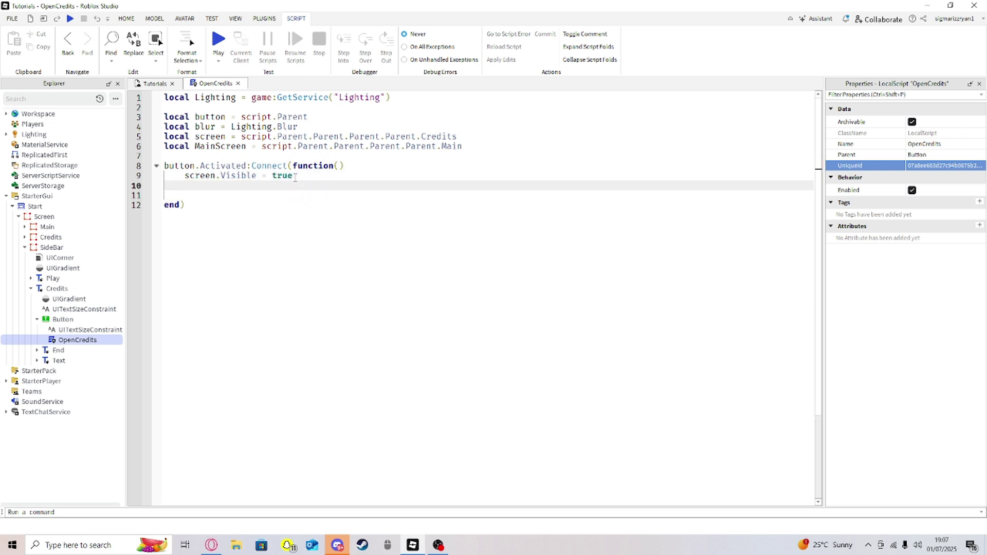
pyautogui.press('Down')
pyautogui.write('MainScreen.Visible = fa')
pyautogui.press('Tab')
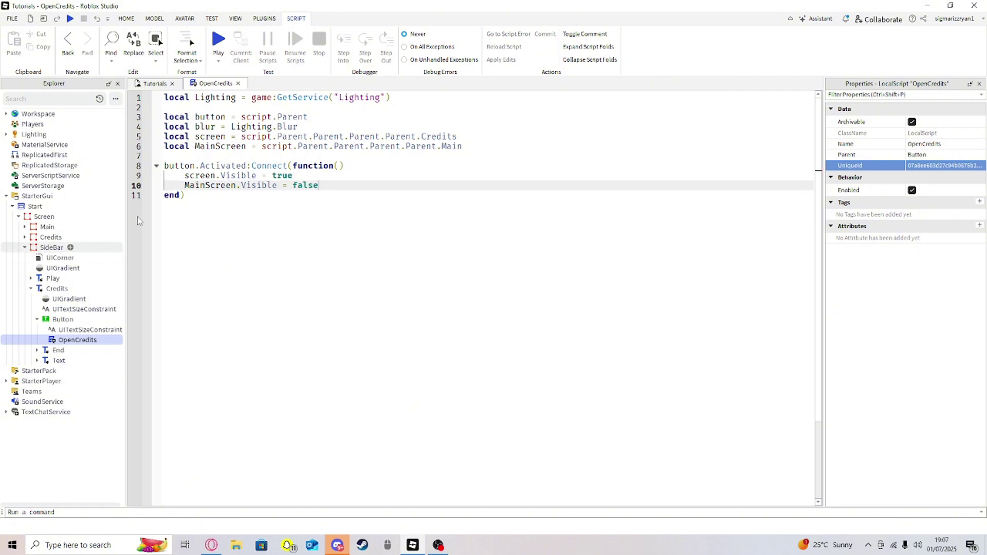
# Playtest the start menu by trying its Credits and Play buttons, and stop the test
pyautogui.click(215, 47)
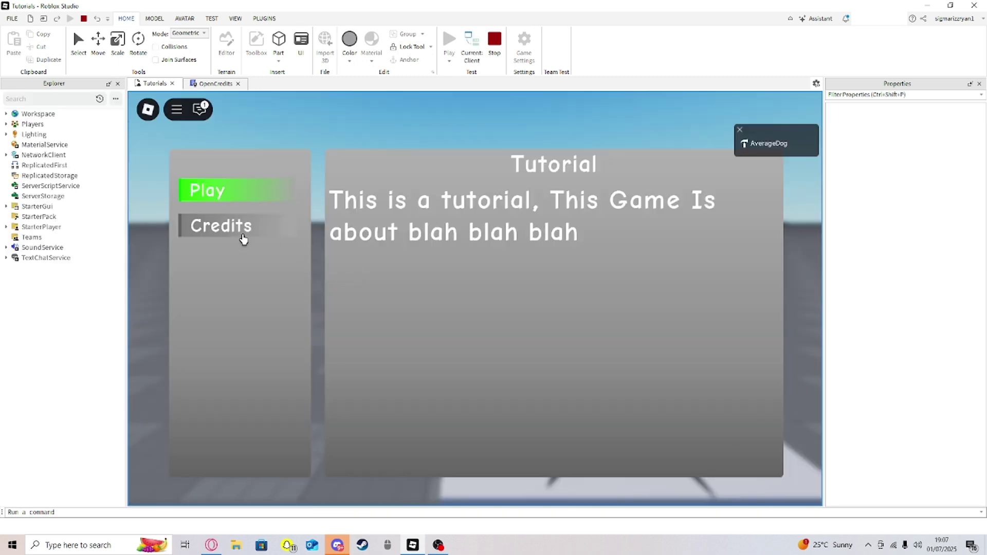
pyautogui.click(227, 229)
pyautogui.click(223, 203)
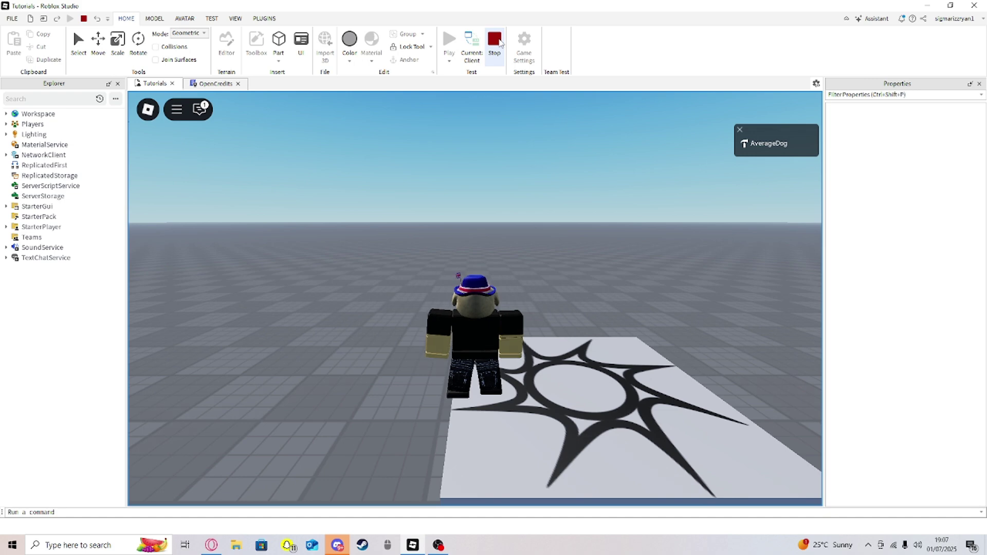
pyautogui.click(499, 42)
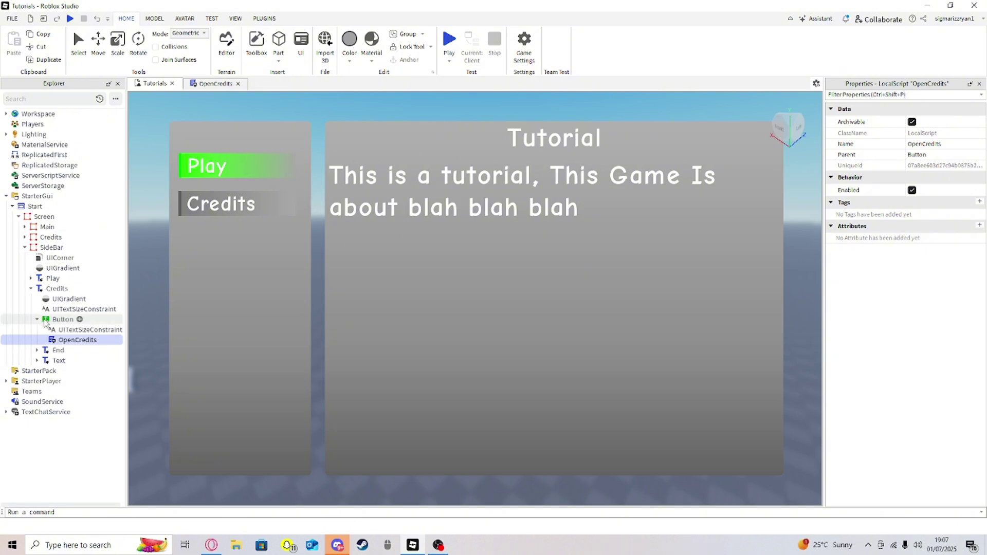
# Open the Play script inside the Button of the SideBar's Play label
pyautogui.click(31, 288)
pyautogui.click(31, 279)
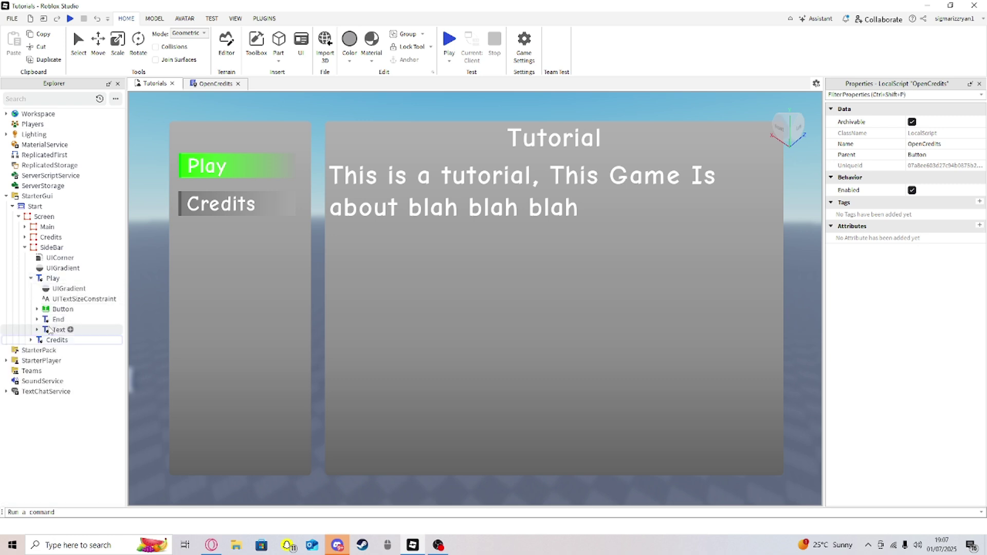
pyautogui.click(37, 309)
pyautogui.doubleClick(64, 329)
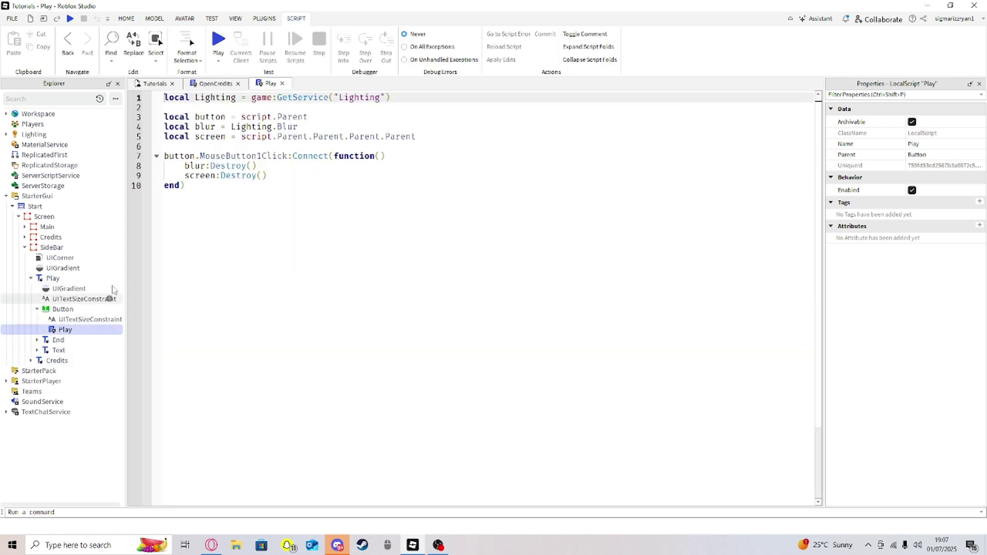
pyautogui.click(254, 182)
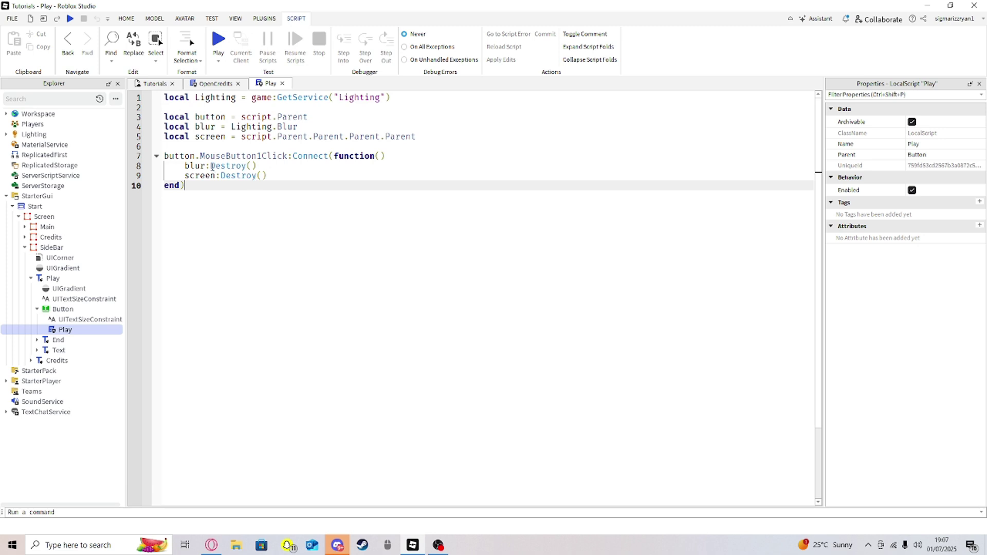
pyautogui.moveTo(267, 176); pyautogui.dragTo(186, 166)
pyautogui.write('i')
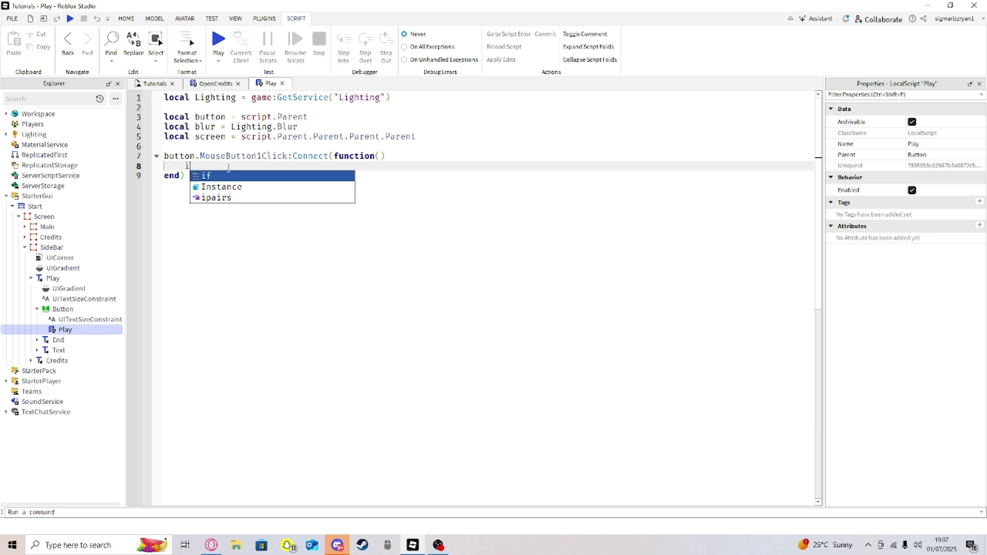
pyautogui.hotkey('ctrl', 'z')
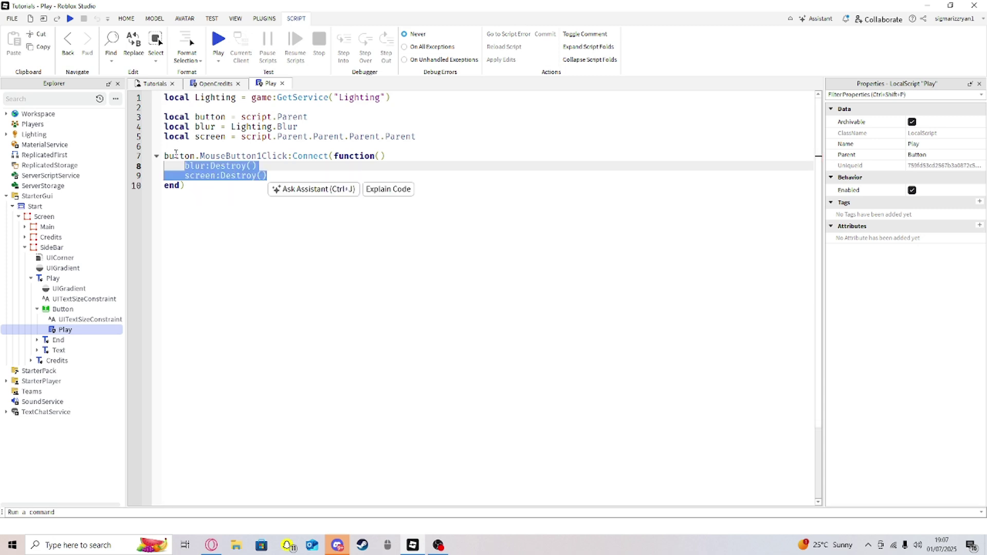
# Insert an empty line above blur:Destroy() and declare local CreditsFrame = script.Parent.Parent.Parent.Parent.Credits below the screen variable
pyautogui.press('Left')
pyautogui.press('Return')
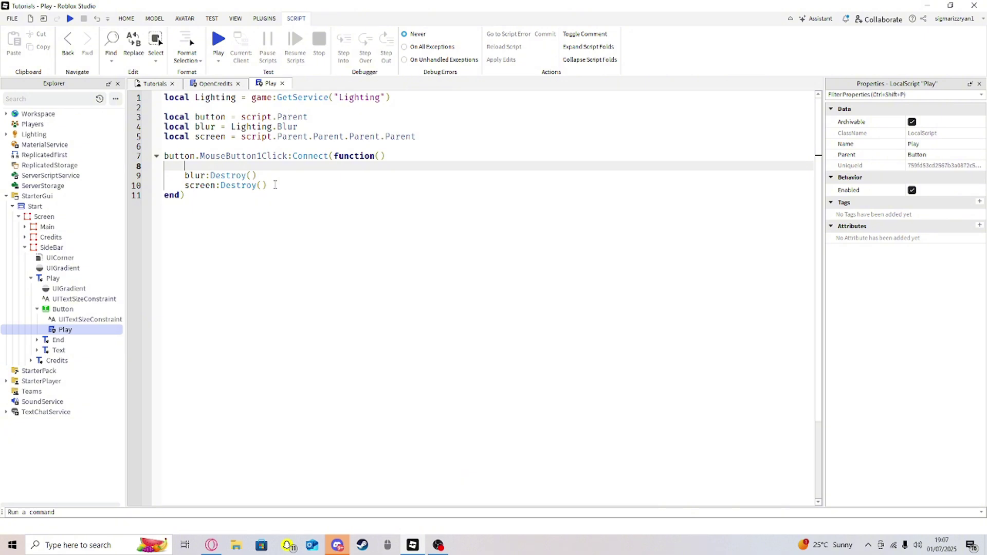
pyautogui.click(469, 128)
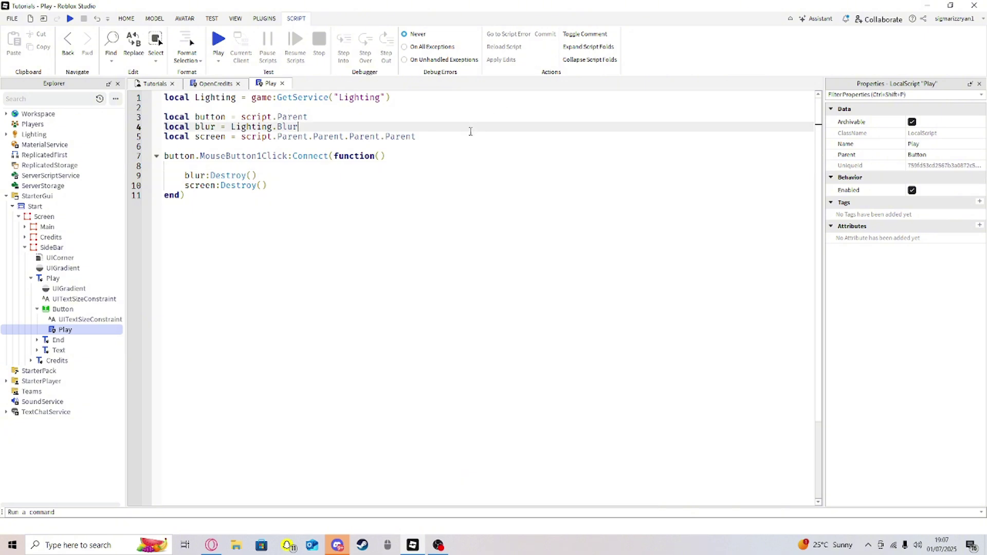
pyautogui.click(479, 136)
pyautogui.press('Return')
pyautogui.write('local')
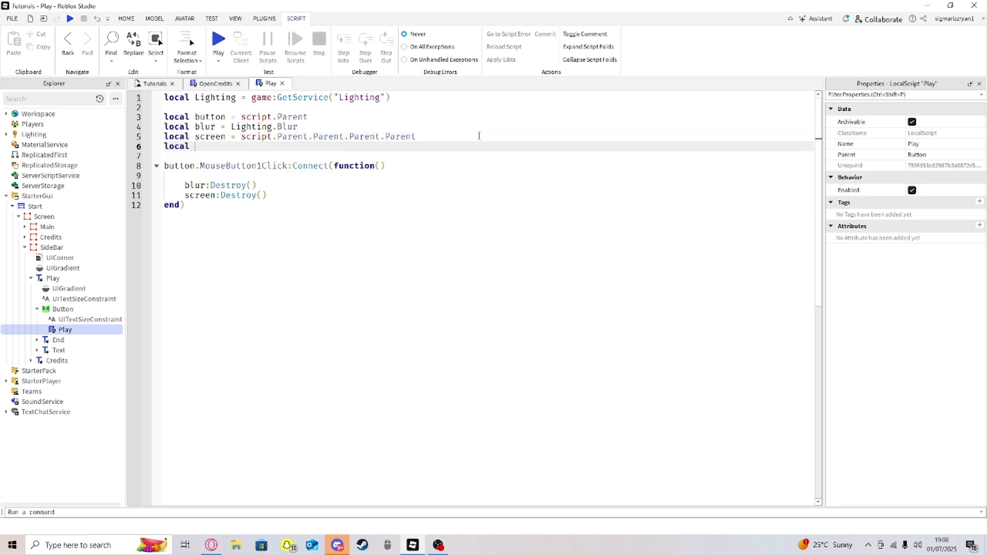
pyautogui.write('CreditsFrame = script.Parent.Parent.Parent.Parent.')
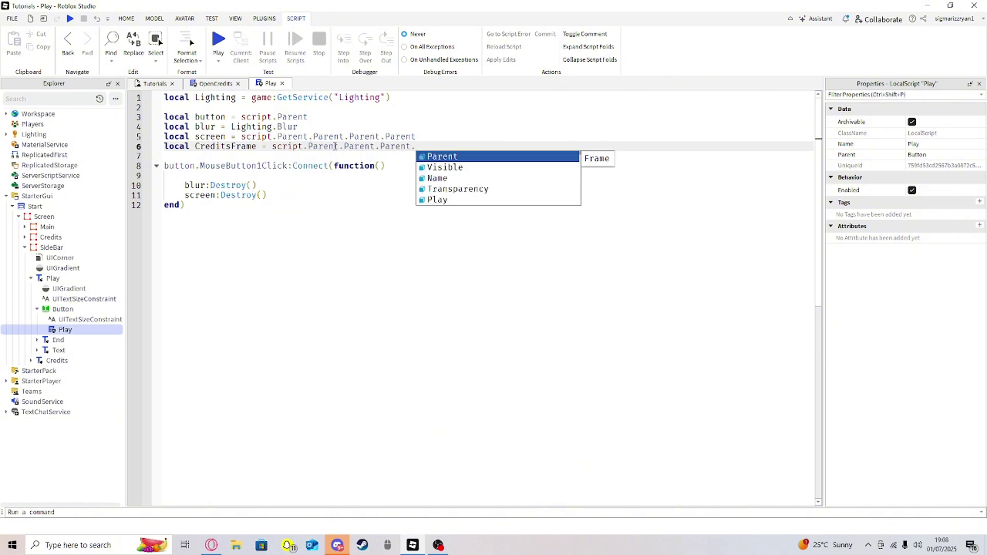
pyautogui.press('BackSpace')
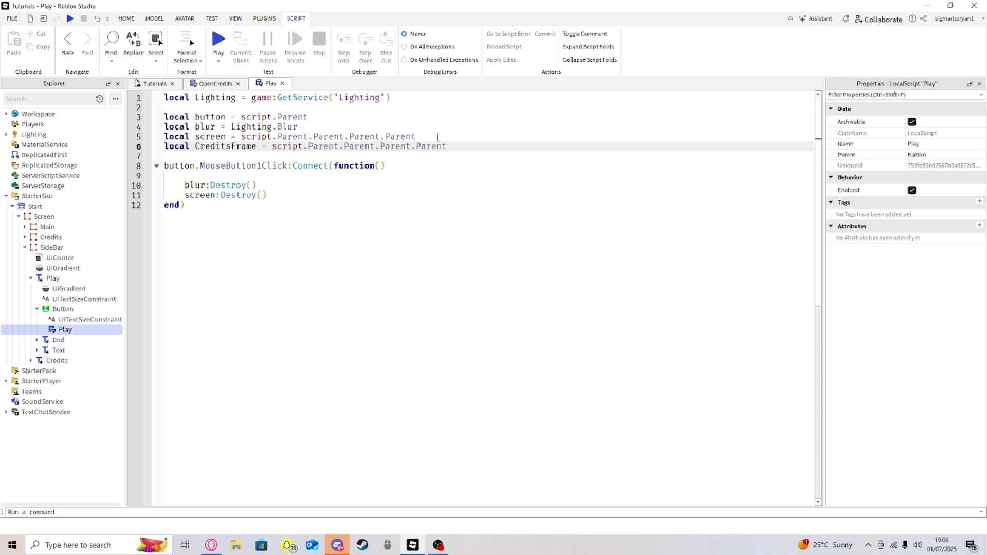
pyautogui.write('.')
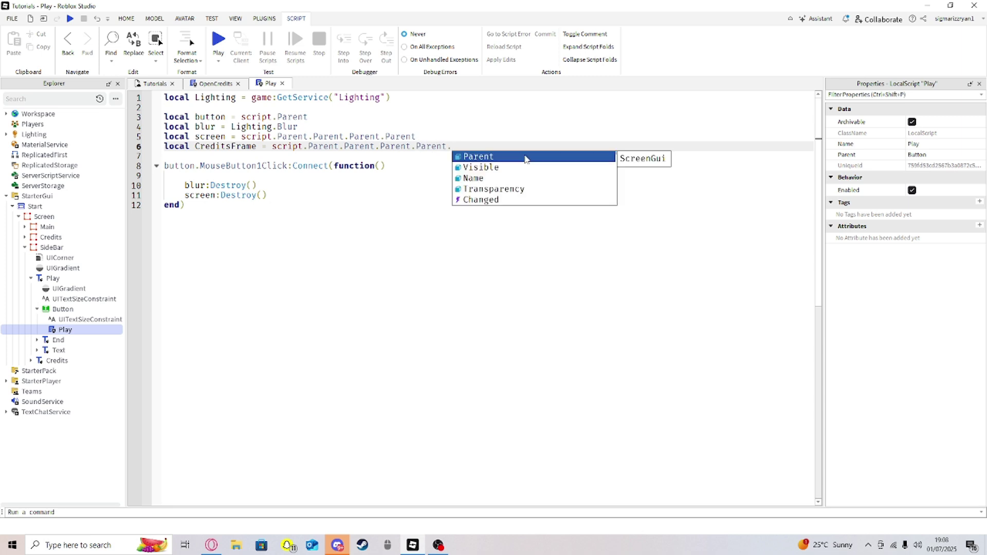
pyautogui.write('Cred')
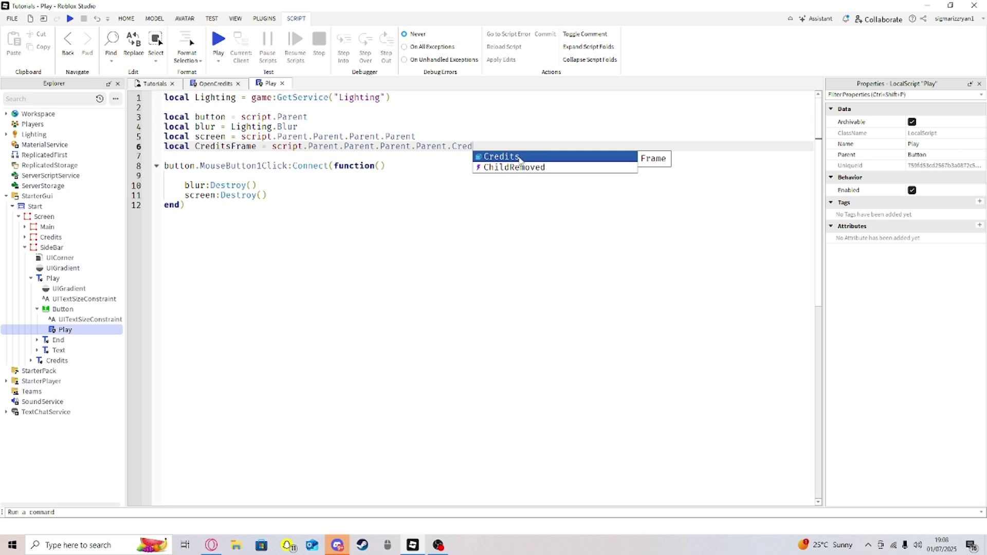
pyautogui.press('Return')
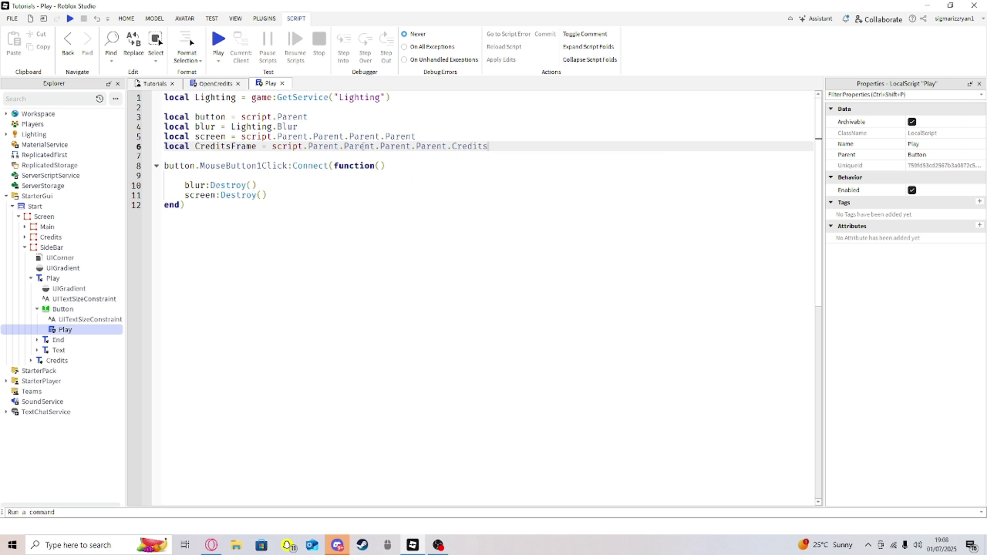
# Add an "if CreditsFrame.Visible == true then" block at the start of the MouseButton1Click function
pyautogui.click(229, 176)
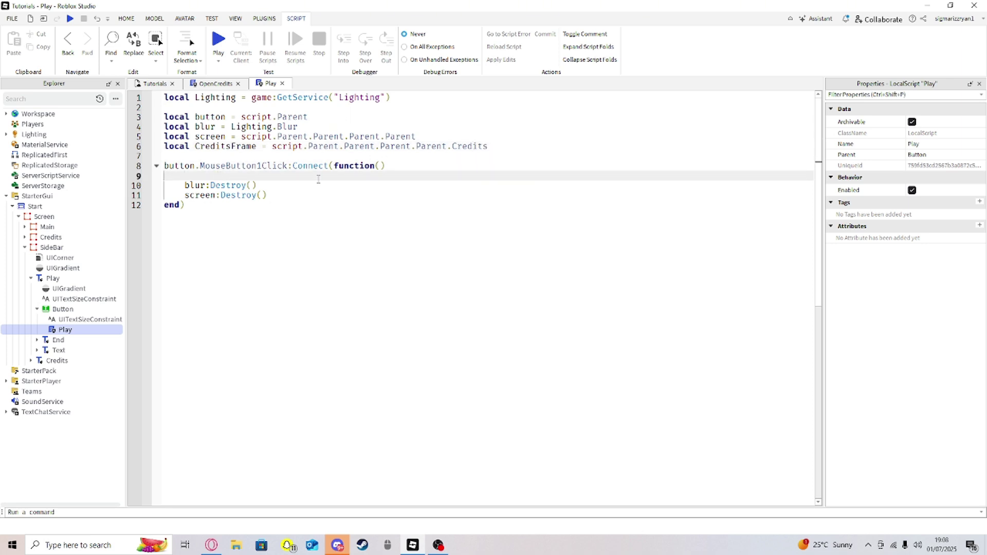
pyautogui.write('if cred')
pyautogui.press('Tab')
pyautogui.write('.vis')
pyautogui.press('Tab')
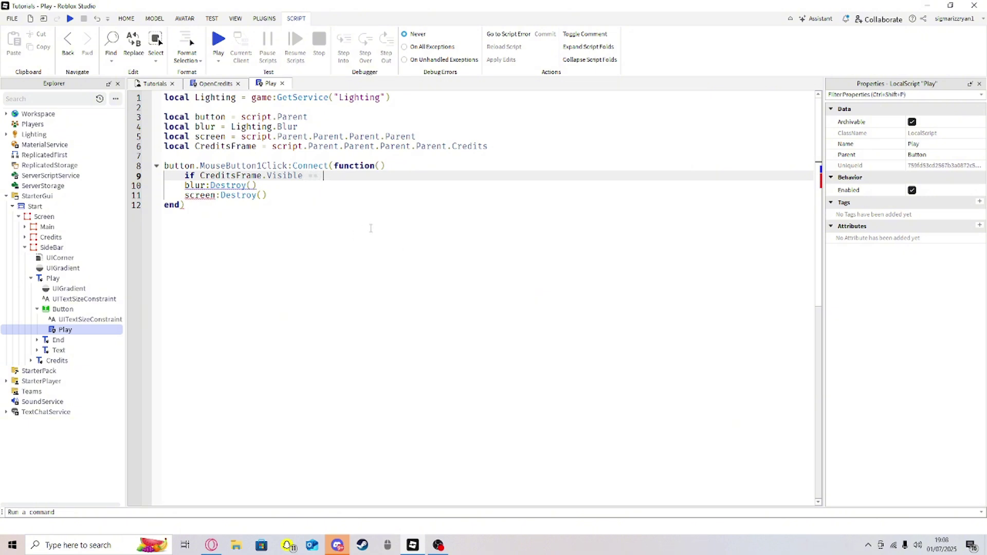
pyautogui.write('== tr')
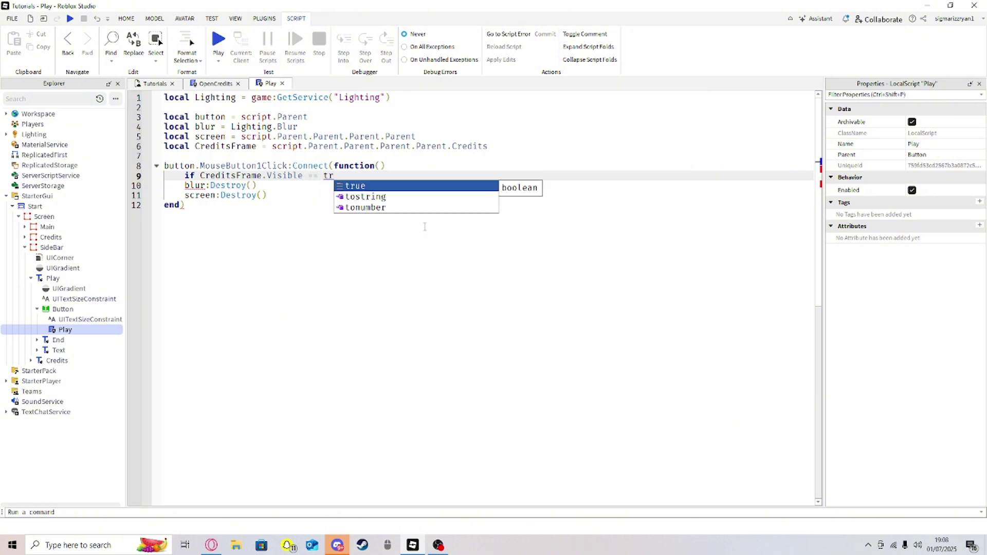
pyautogui.press('Tab')
pyautogui.write('then')
pyautogui.press('Return')
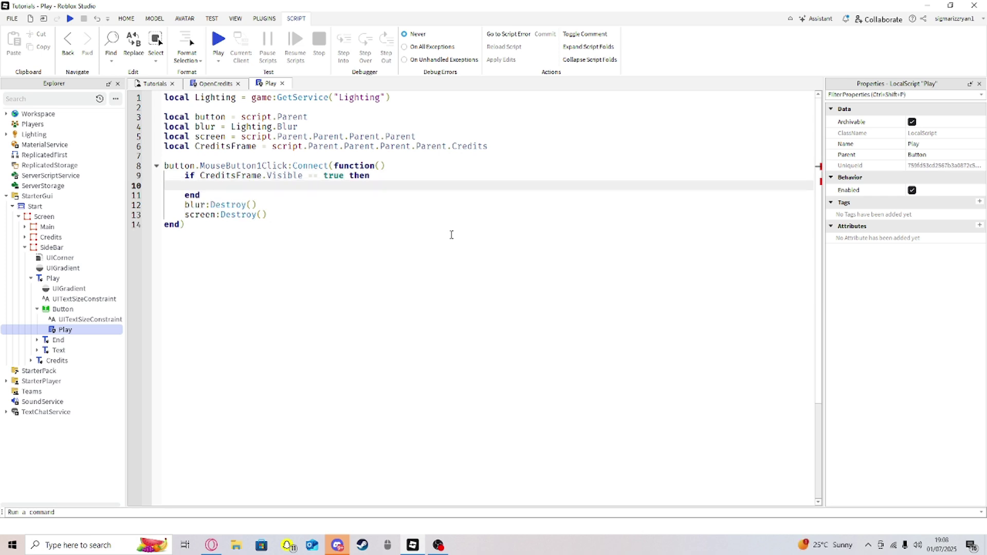
# Cut the blur:Destroy() and screen:Destroy() lines from below the if block
pyautogui.moveTo(268, 214); pyautogui.dragTo(185, 204)
pyautogui.hotkey('ctrl', 'c')
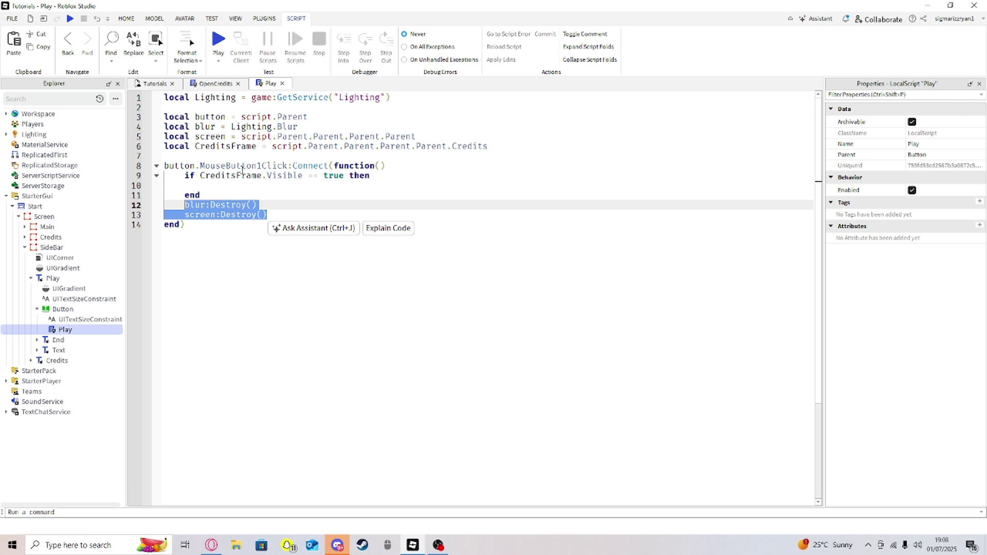
pyautogui.hotkey('ctrl', 'x')
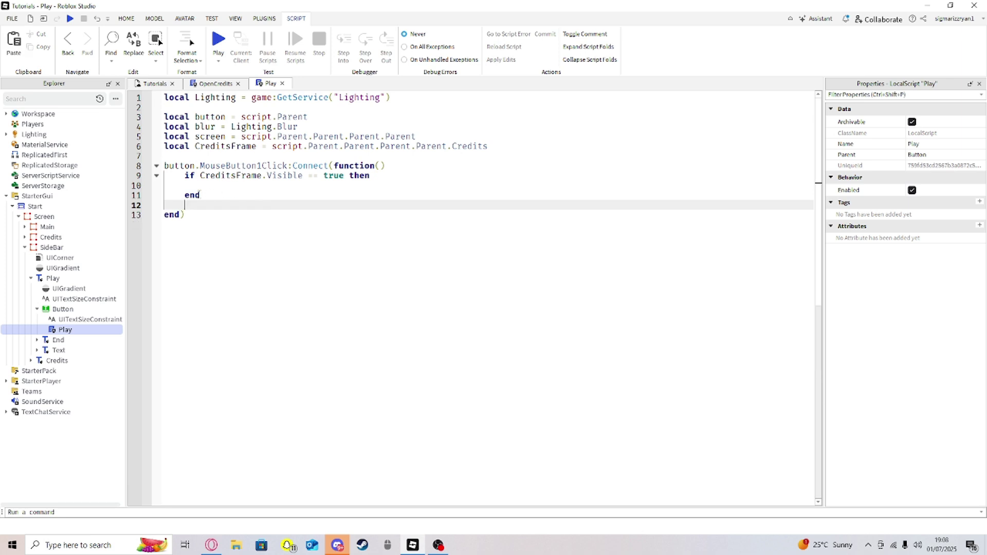
# Add an else branch with an empty line to the CreditsFrame.Visible if block
pyautogui.click(206, 196)
pyautogui.press('Delete')
pyautogui.press('BackSpace')
pyautogui.press('BackSpace')
pyautogui.press('BackSpace')
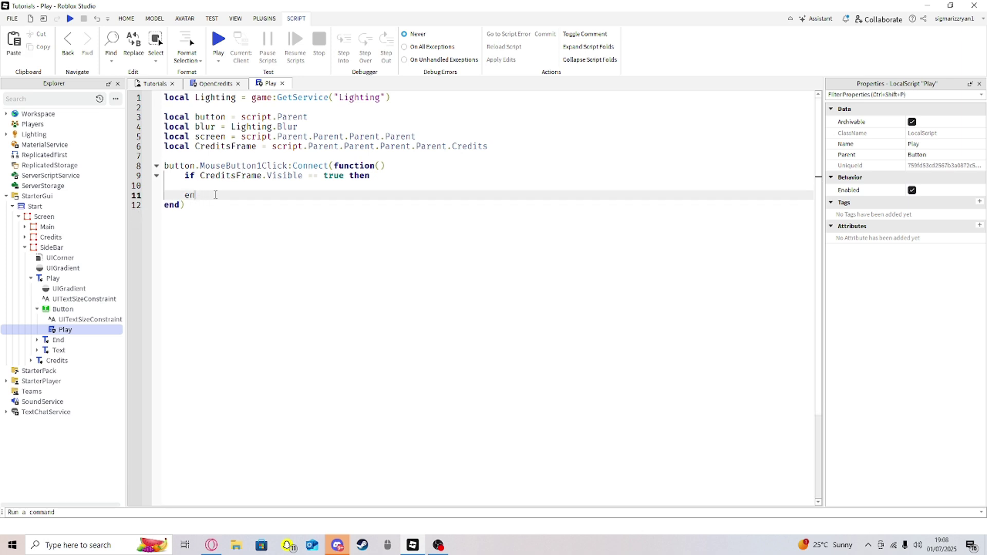
pyautogui.write('else')
pyautogui.press('Return')
pyautogui.press('Return')
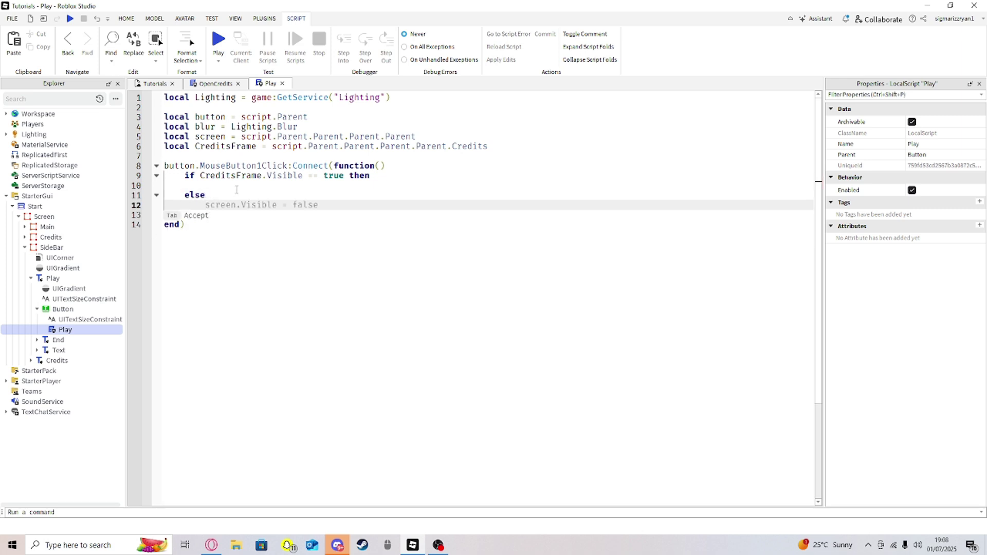
# Paste the cut blur:Destroy() and screen:Destroy() lines into the else branch
pyautogui.click(236, 188)
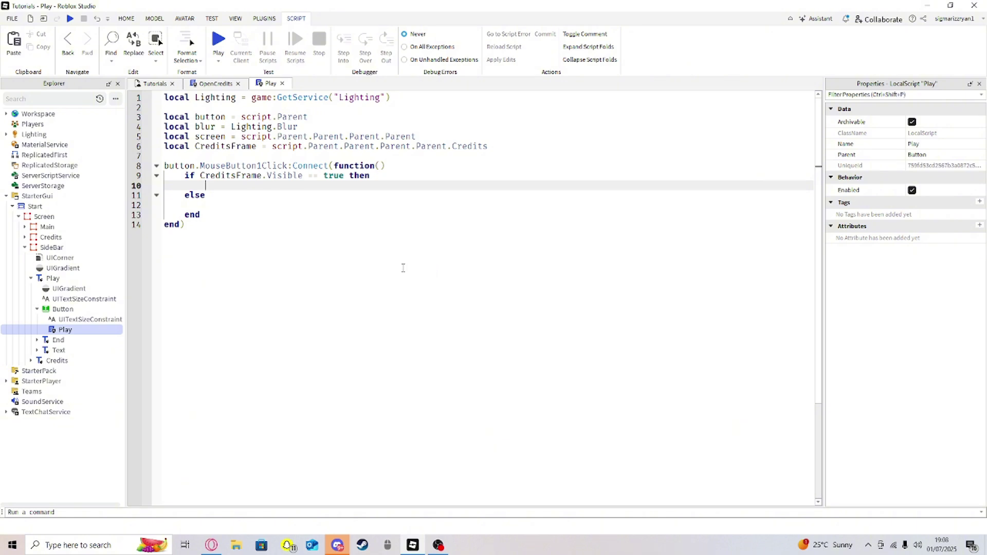
pyautogui.click(225, 206)
pyautogui.hotkey('ctrl', 'v')
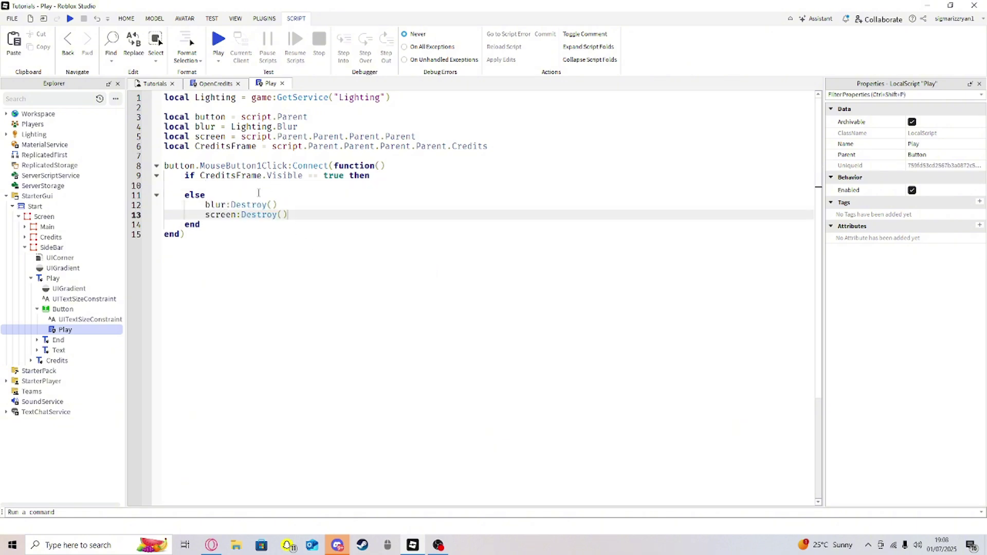
# Add the line screen.Visible = true to the if branch above else
pyautogui.click(254, 188)
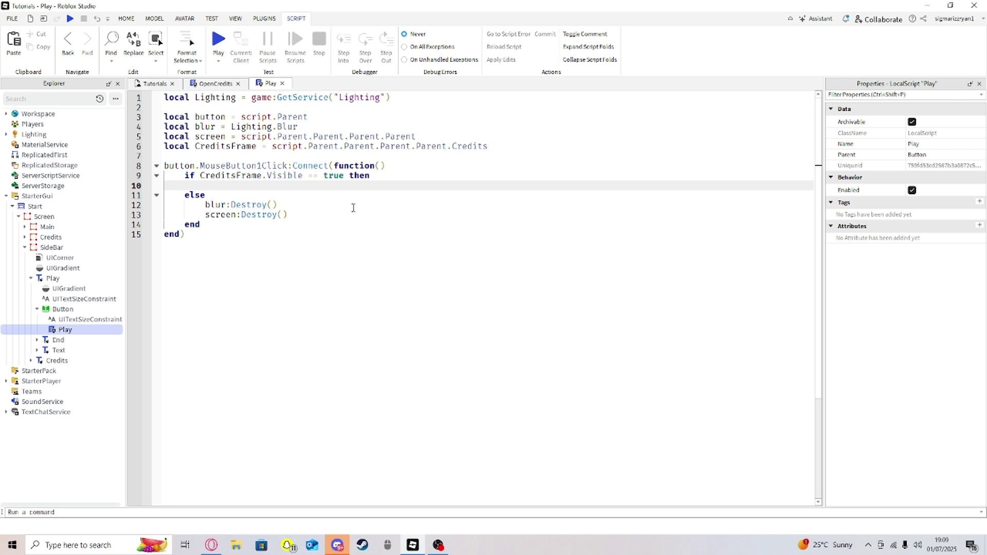
pyautogui.write('sc')
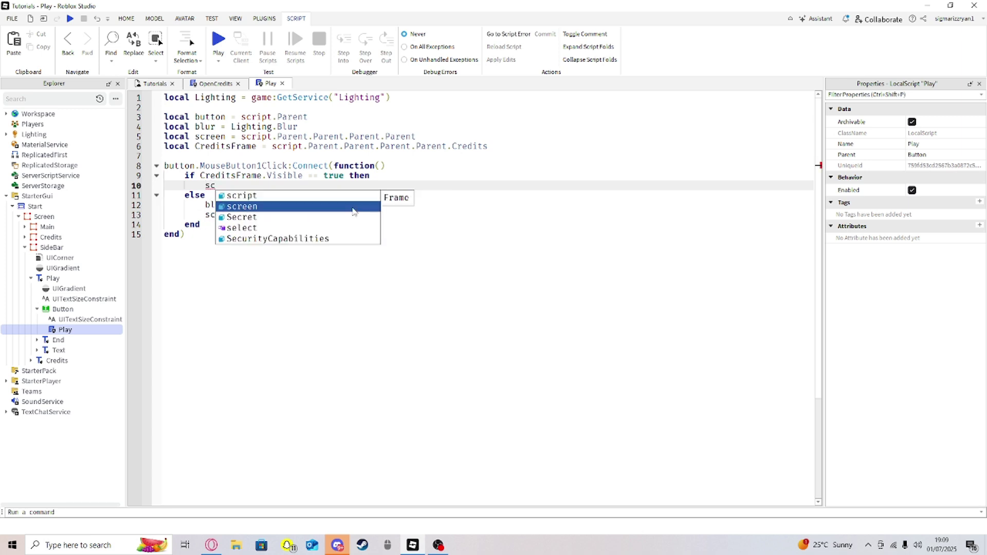
pyautogui.press('Tab')
pyautogui.write('.V')
pyautogui.press('Tab')
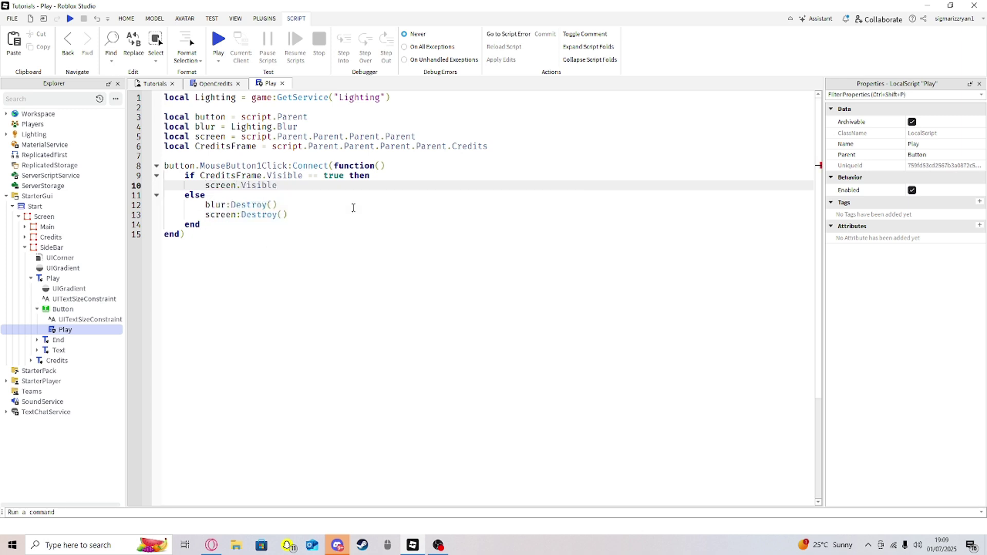
pyautogui.write('= true')
pyautogui.press('Return')
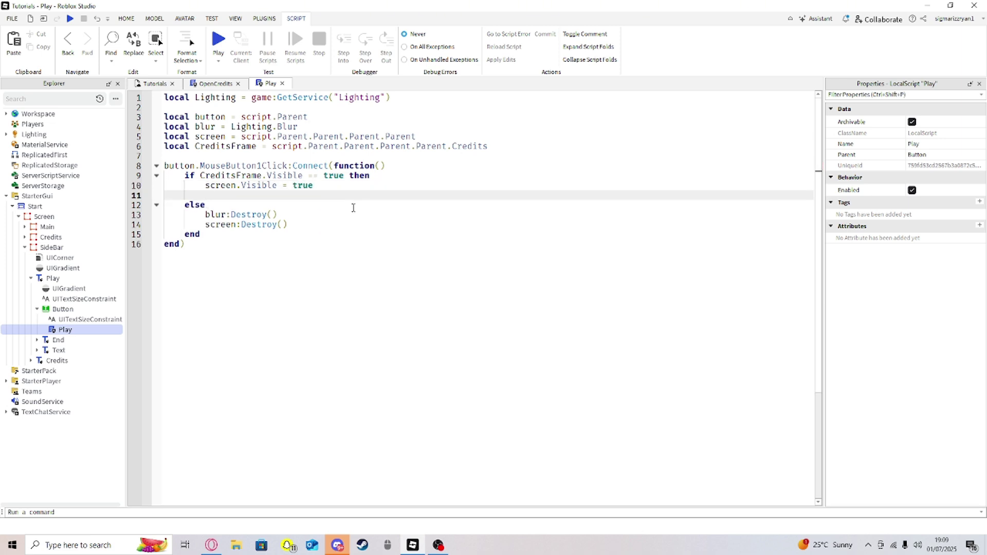
# Add CreditsFrame.Visible = false as the second line of the if branch
pyautogui.write('Cr')
pyautogui.press('Tab')
pyautogui.write('.V')
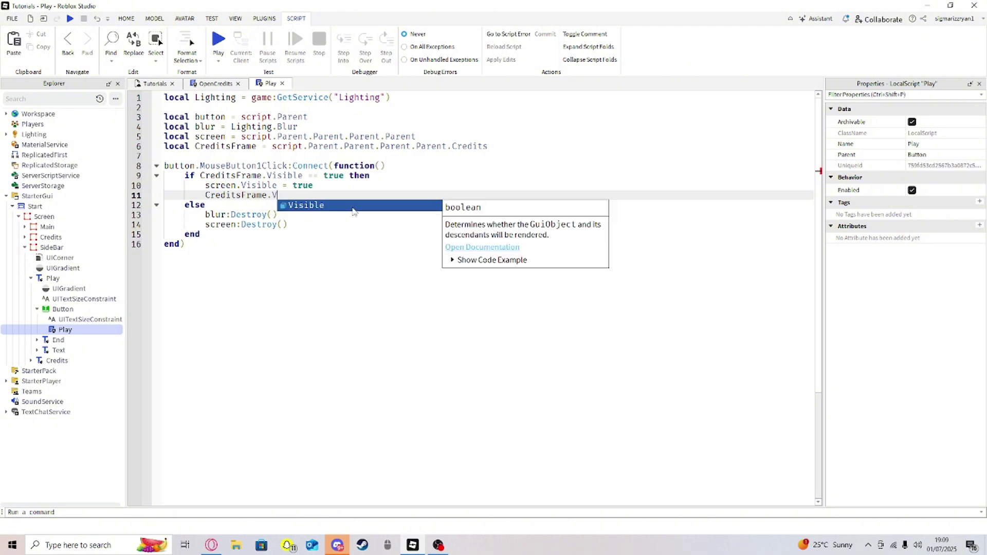
pyautogui.press('Tab')
pyautogui.write('= ')
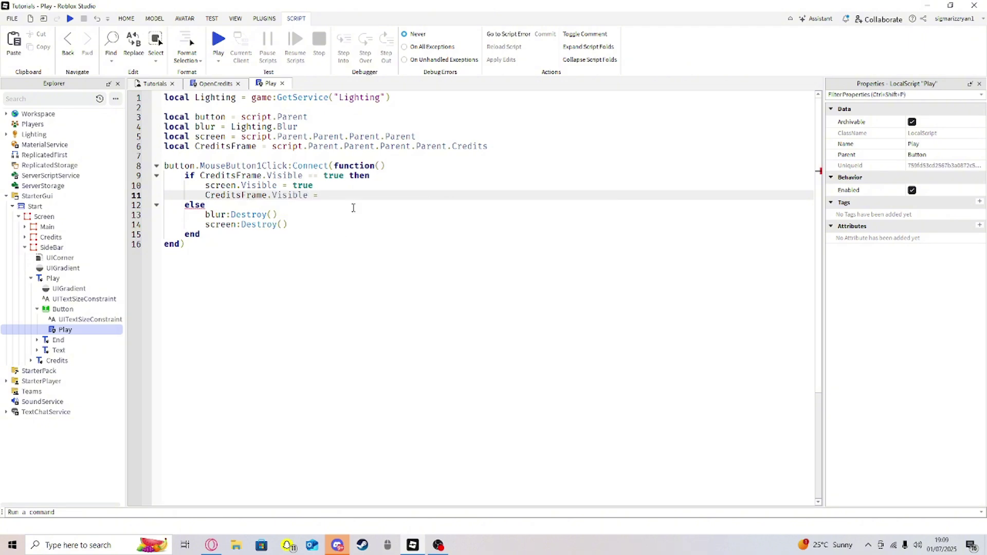
pyautogui.write('fa')
pyautogui.press('Tab')
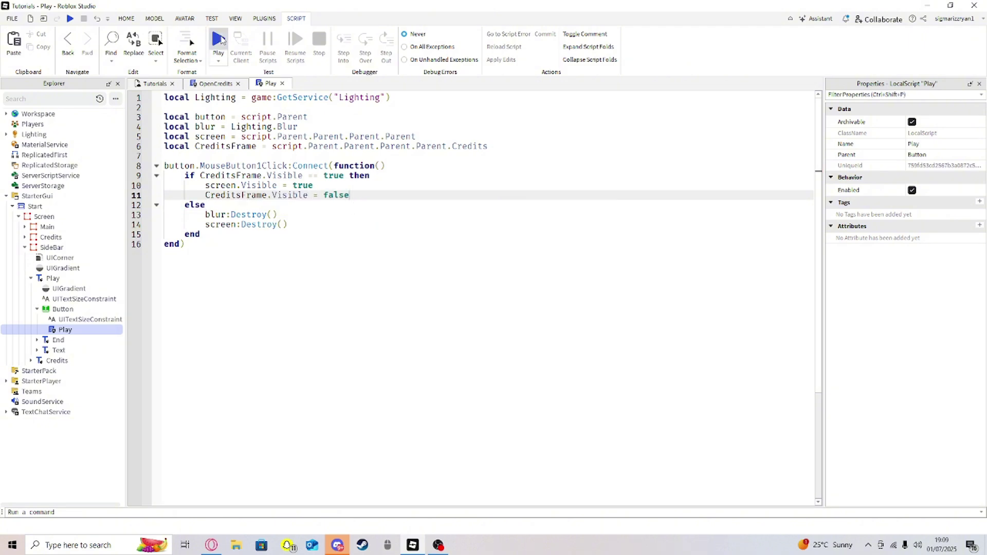
# Playtest the start menu by opening Credits and using Play twice, and stop the test
pyautogui.click(220, 41)
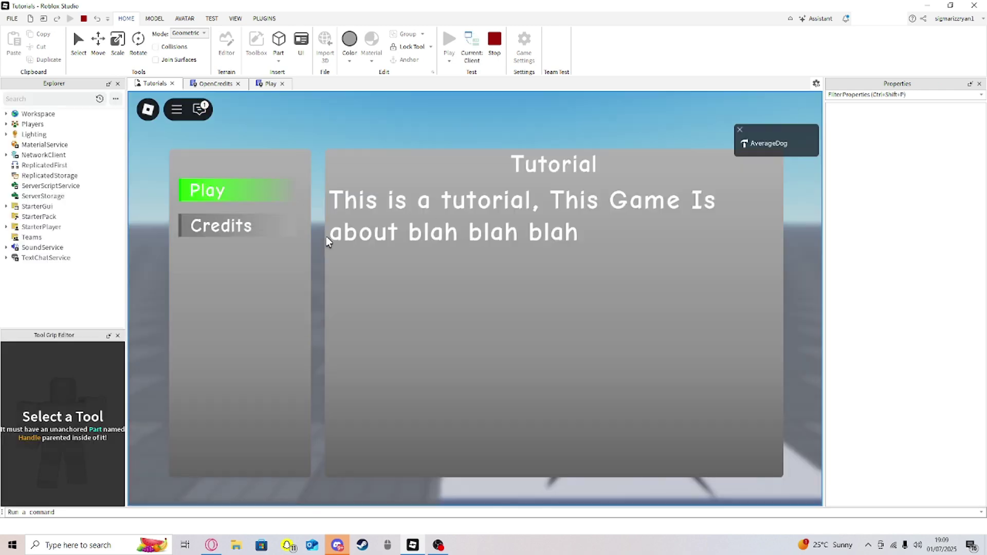
pyautogui.click(231, 233)
pyautogui.click(237, 194)
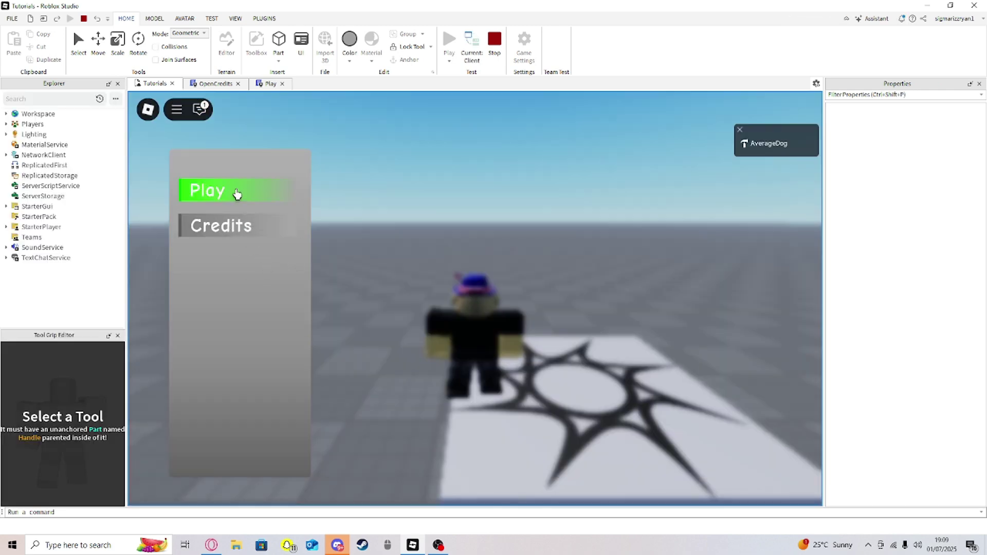
pyautogui.click(232, 200)
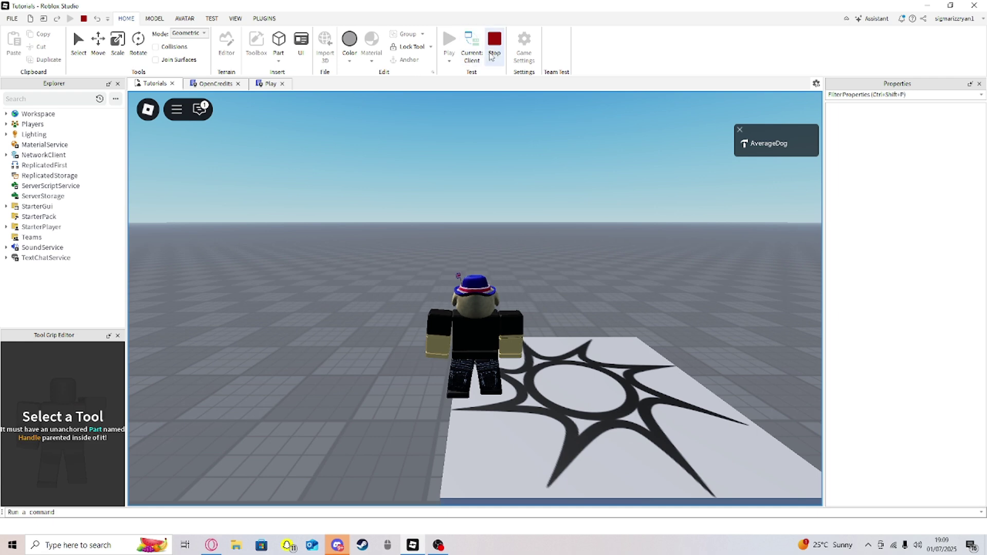
pyautogui.click(491, 55)
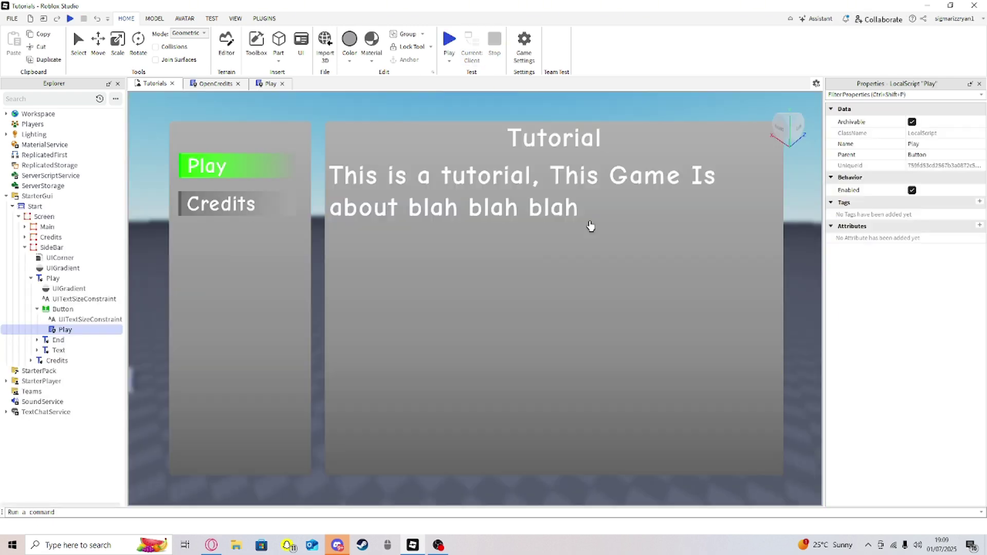
# Reopen the Play script at the end of the screen variable's declaration
pyautogui.doubleClick(64, 330)
pyautogui.click(428, 136)
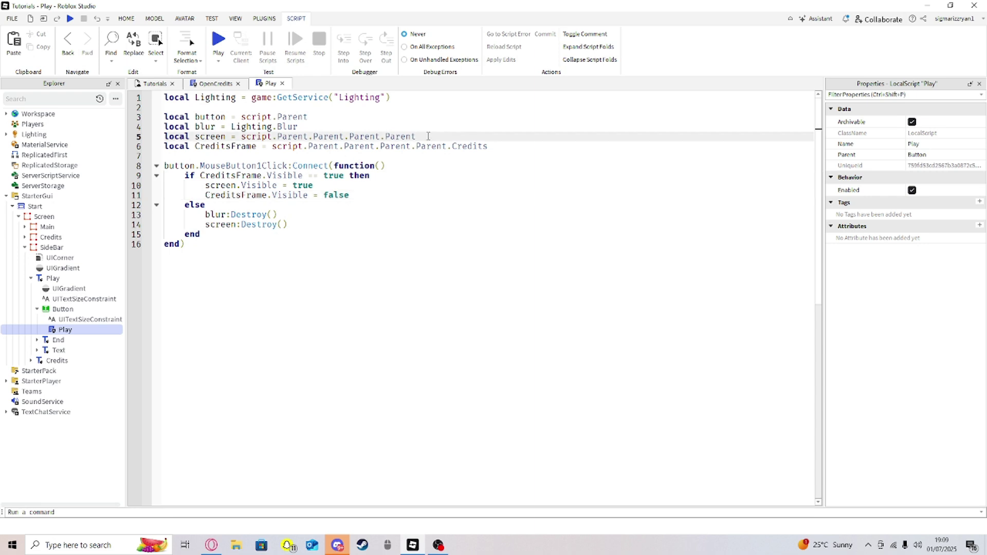
pyautogui.press('BackSpace')
pyautogui.press('BackSpace')
pyautogui.press('BackSpace')
pyautogui.press('BackSpace')
pyautogui.press('BackSpace')
pyautogui.press('BackSpace')
pyautogui.write('pa')
pyautogui.click(445, 147)
pyautogui.write('.')
pyautogui.press('BackSpace')
pyautogui.press('BackSpace')
pyautogui.write('pa')
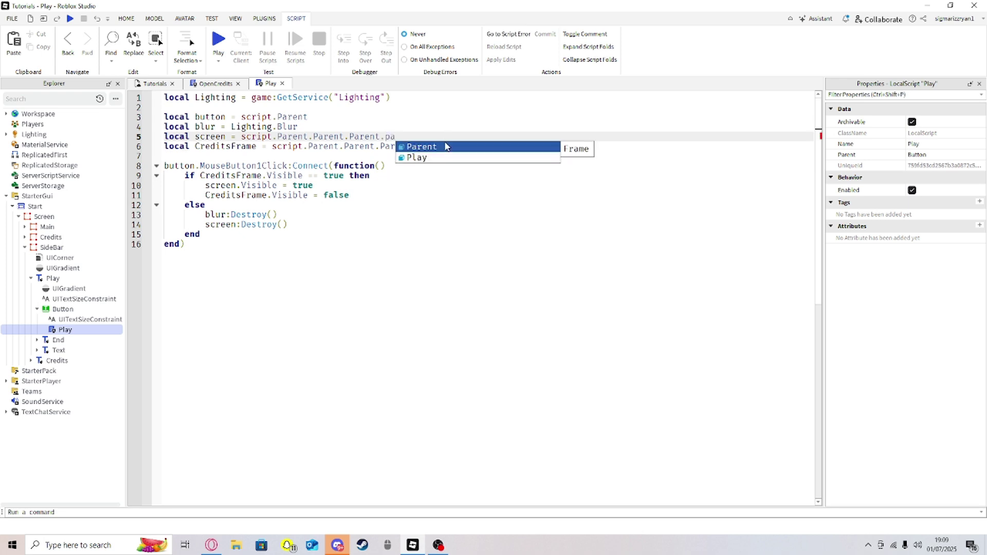
pyautogui.press('Tab')
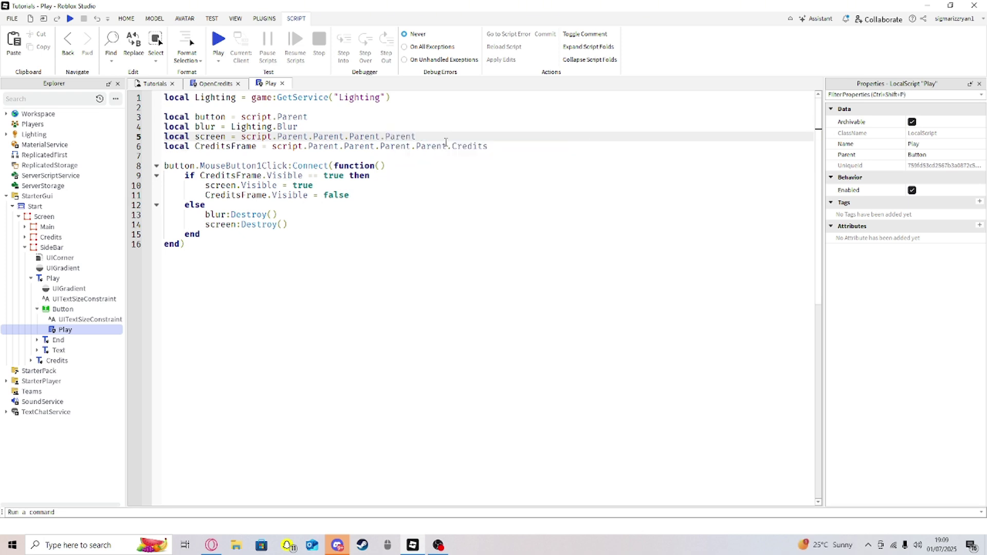
pyautogui.write('.')
pyautogui.press('BackSpace')
# Declare local MainFrame = script.Parent.Parent.Parent.Parent.Main below CreditsFrame and replace screen with MainFrame in the if branch's Visible line
pyautogui.click(512, 149)
pyautogui.press('Return')
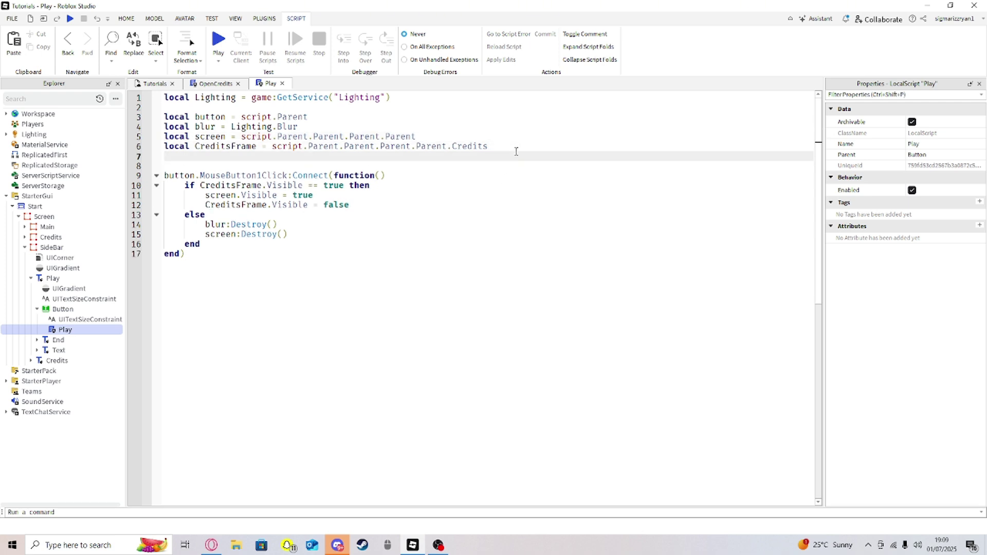
pyautogui.write('local MainFrame =')
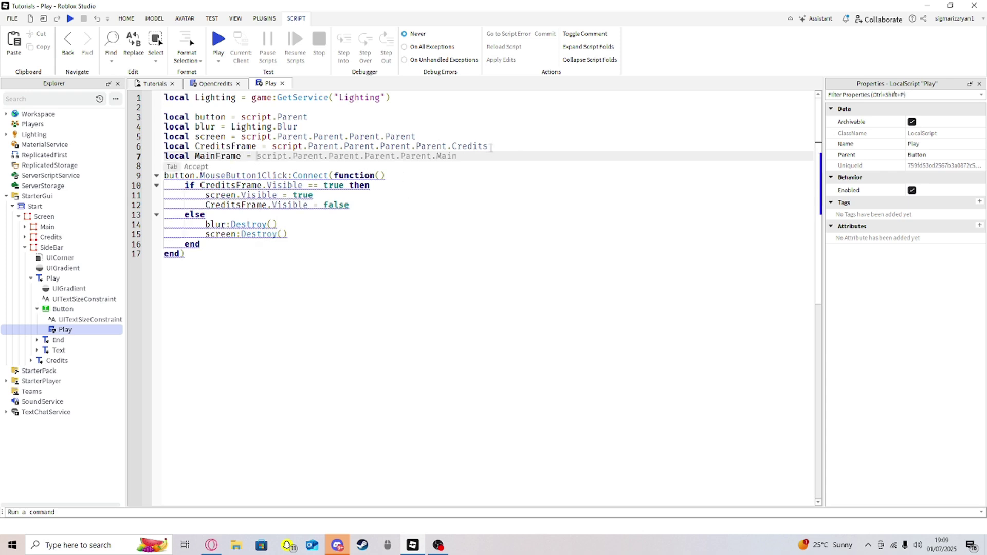
pyautogui.moveTo(489, 147); pyautogui.dragTo(271, 147)
pyautogui.hotkey('ctrl', 'c')
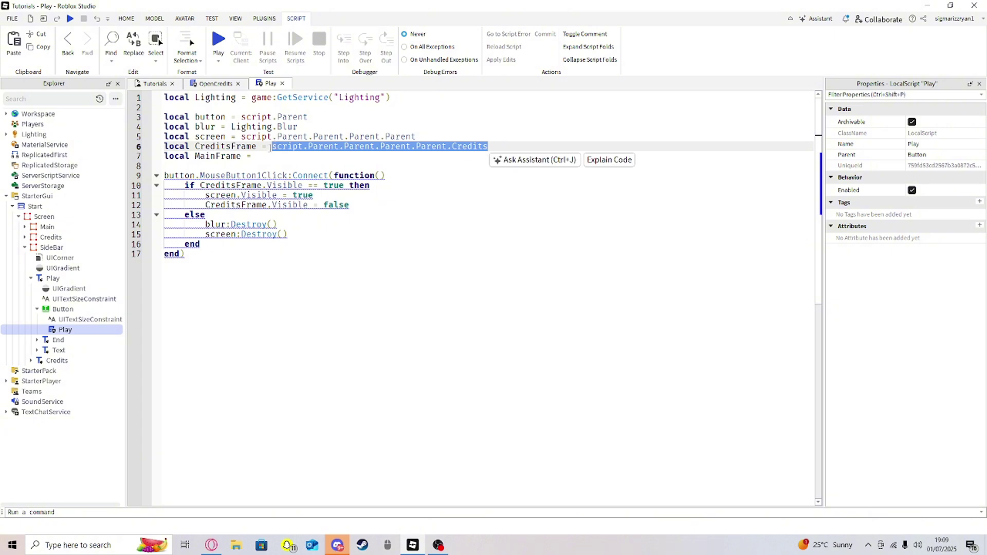
pyautogui.click(275, 156)
pyautogui.hotkey('ctrl', 'v')
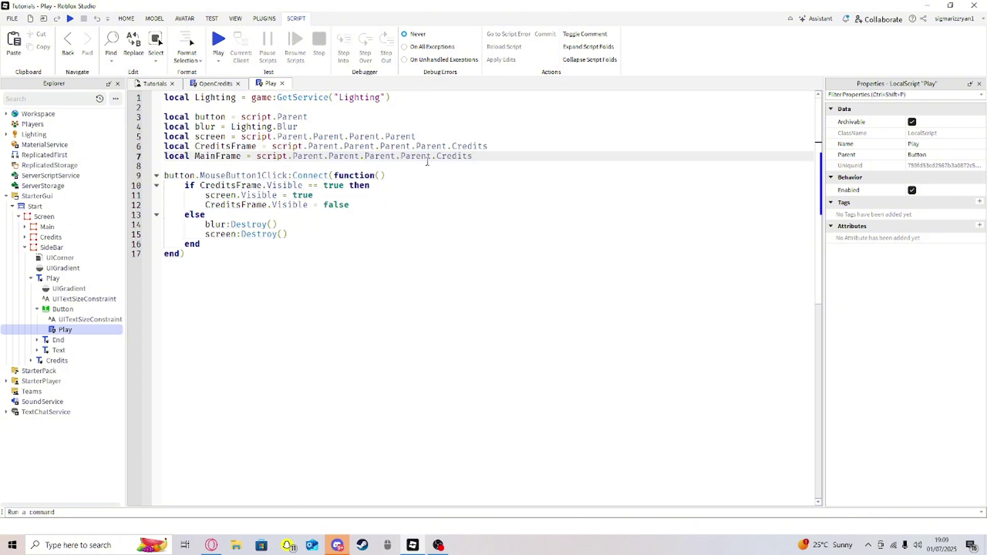
pyautogui.doubleClick(466, 156)
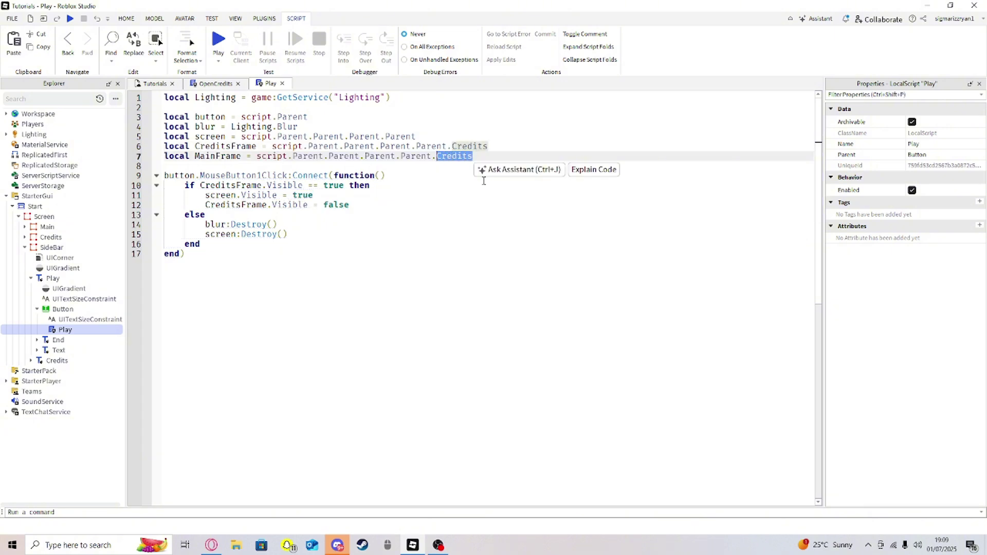
pyautogui.write('Main')
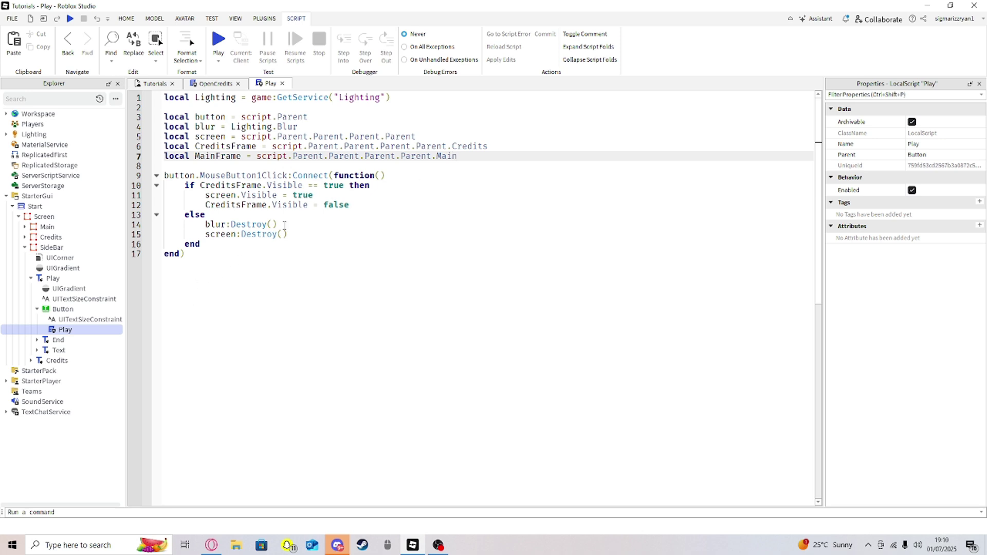
pyautogui.doubleClick(236, 197)
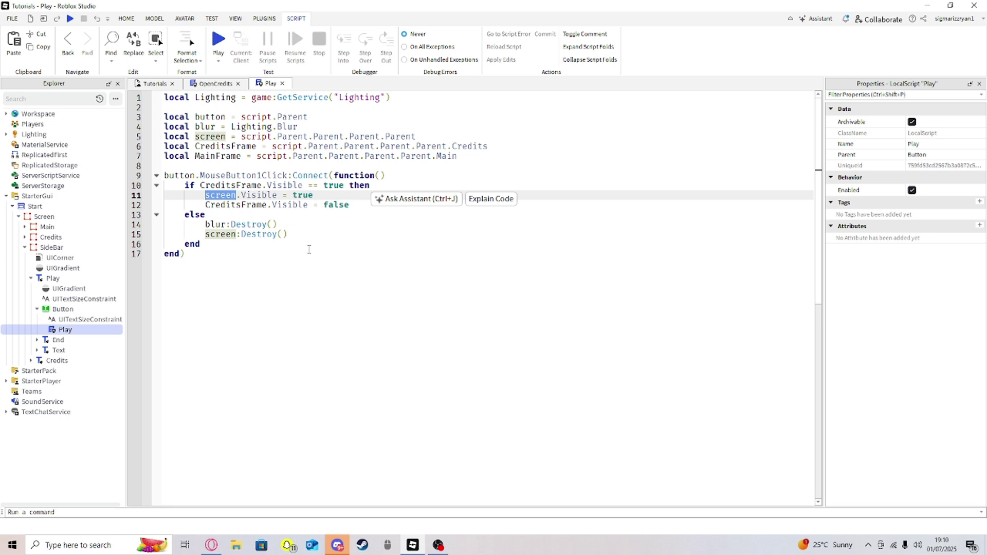
pyautogui.write('MainFrame')
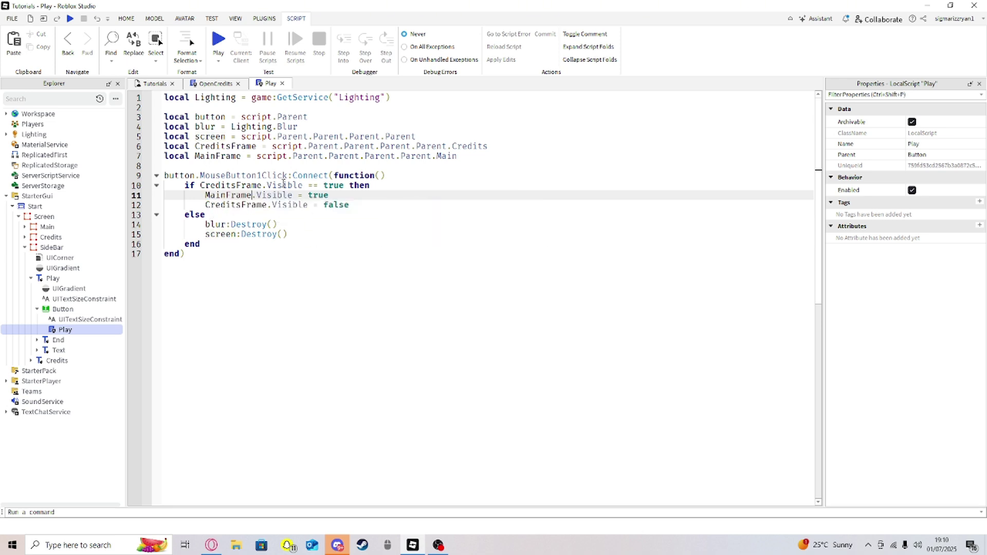
# Playtest the menu: open Credits, return to the Main frame with Play, and use Play again to enter the game
pyautogui.click(226, 46)
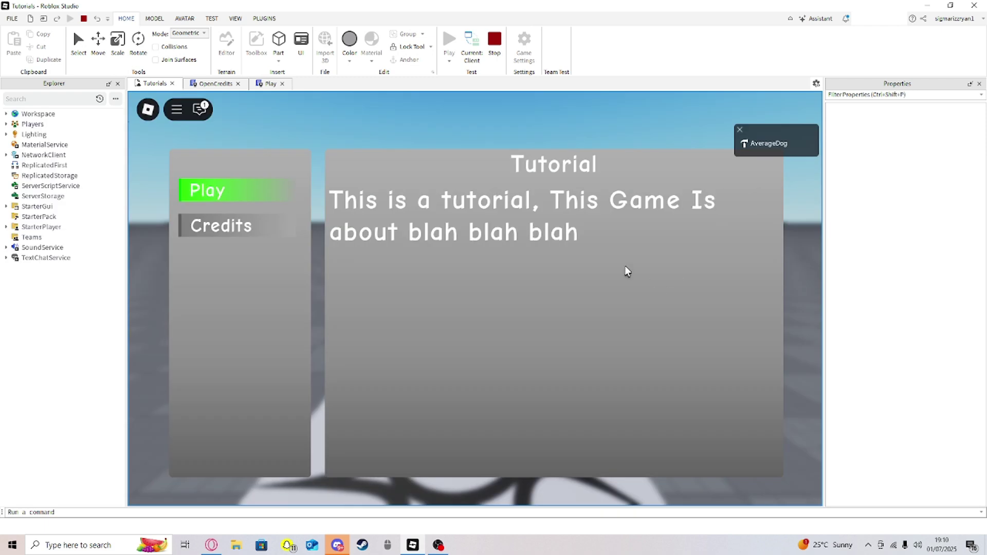
pyautogui.click(228, 233)
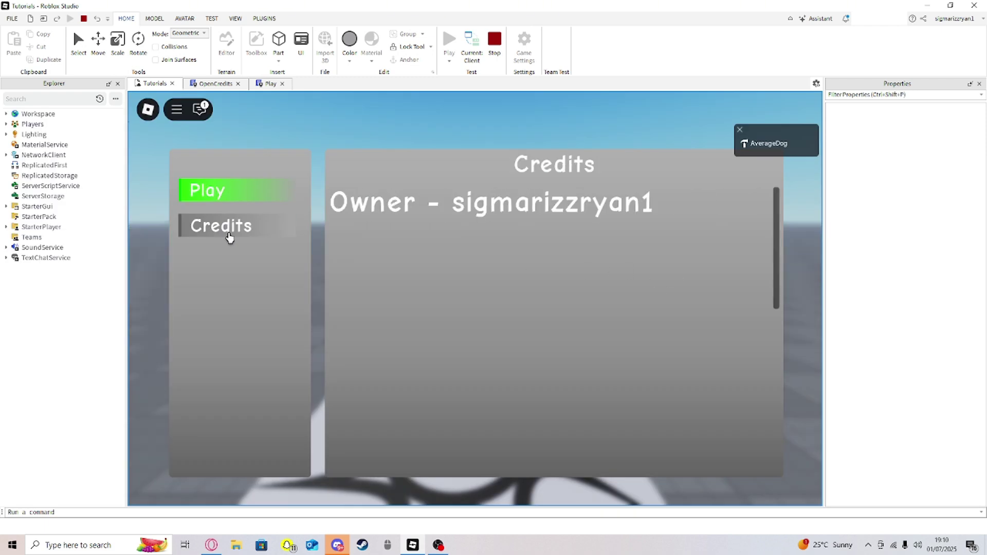
pyautogui.click(222, 201)
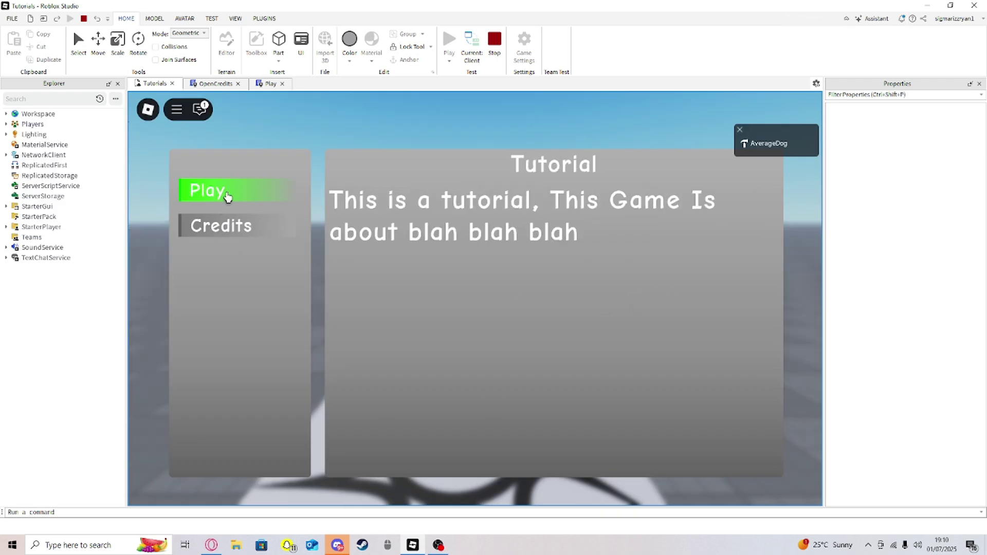
pyautogui.click(234, 187)
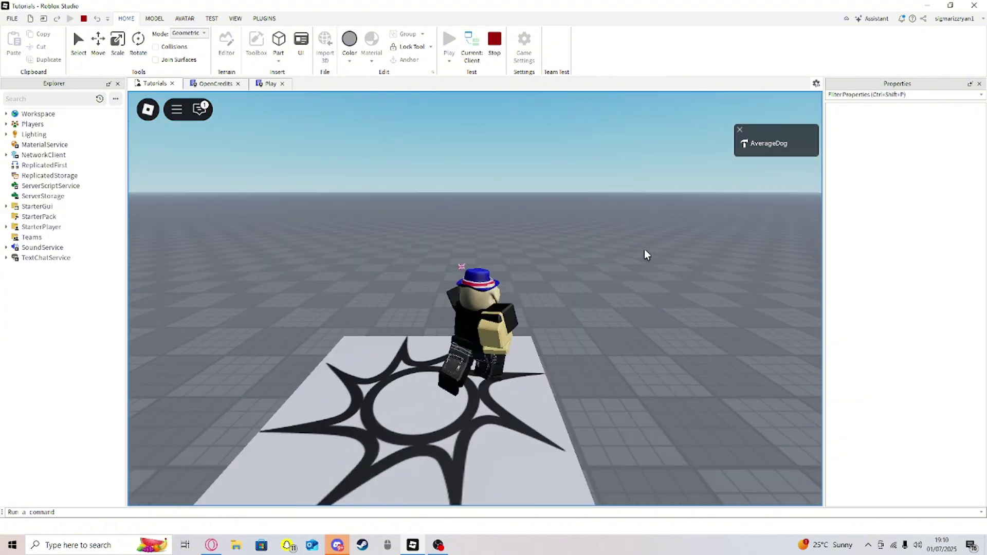
pyautogui.moveTo(644, 250); pyautogui.dragTo(644, 251, button='right')
pyautogui.press('s')
pyautogui.press('space')
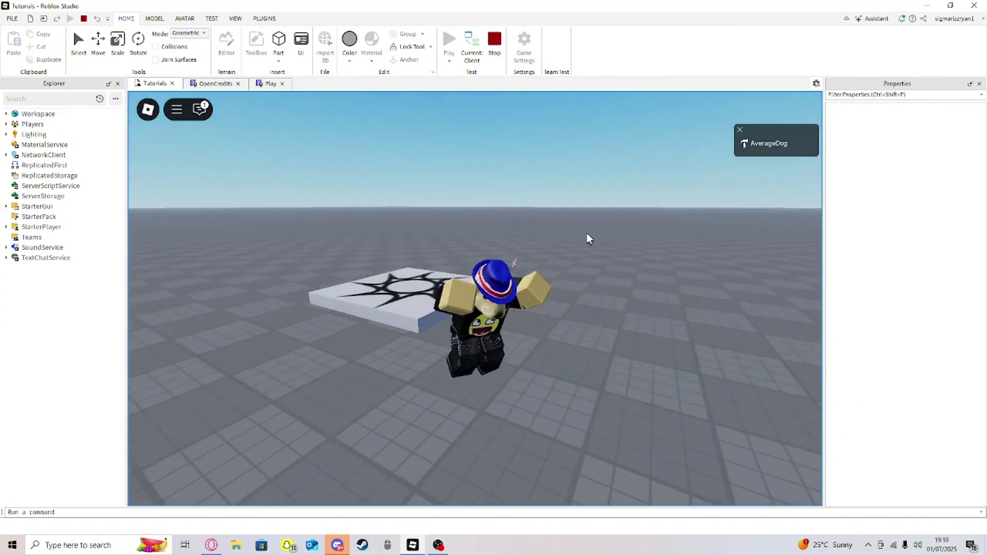
pyautogui.moveTo(587, 234); pyautogui.dragTo(587, 234, button='right')
pyautogui.press('a')
pyautogui.click(205, 115)
pyautogui.press('s')
pyautogui.moveTo(518, 226); pyautogui.dragTo(519, 227, button='right')
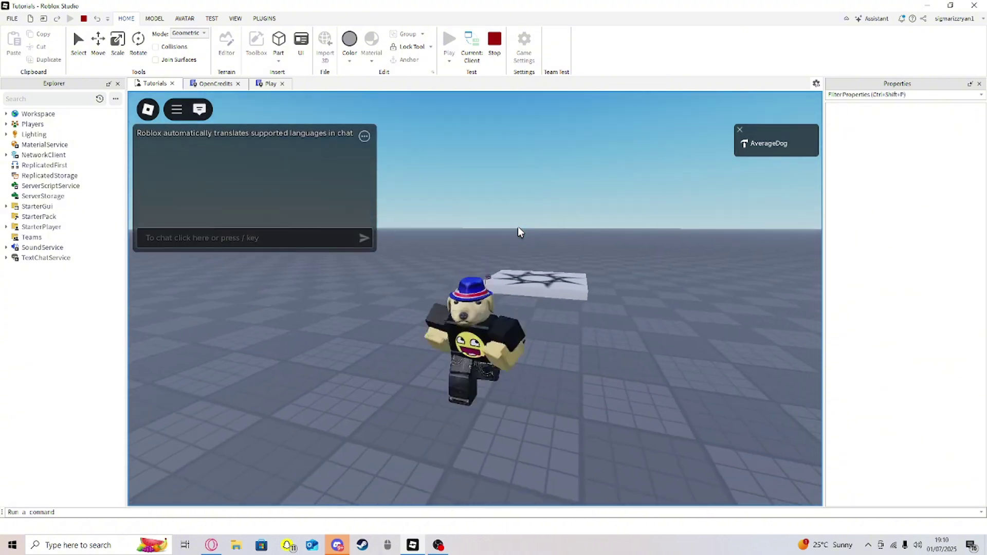
pyautogui.scroll(3, 515, 228)
pyautogui.scroll(-3, 516, 227)
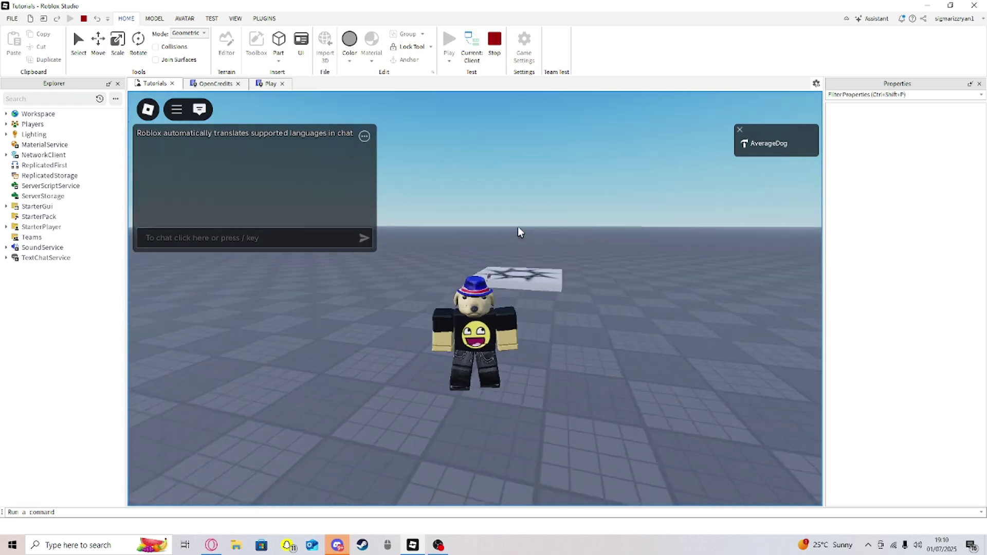
pyautogui.scroll(5, 517, 226)
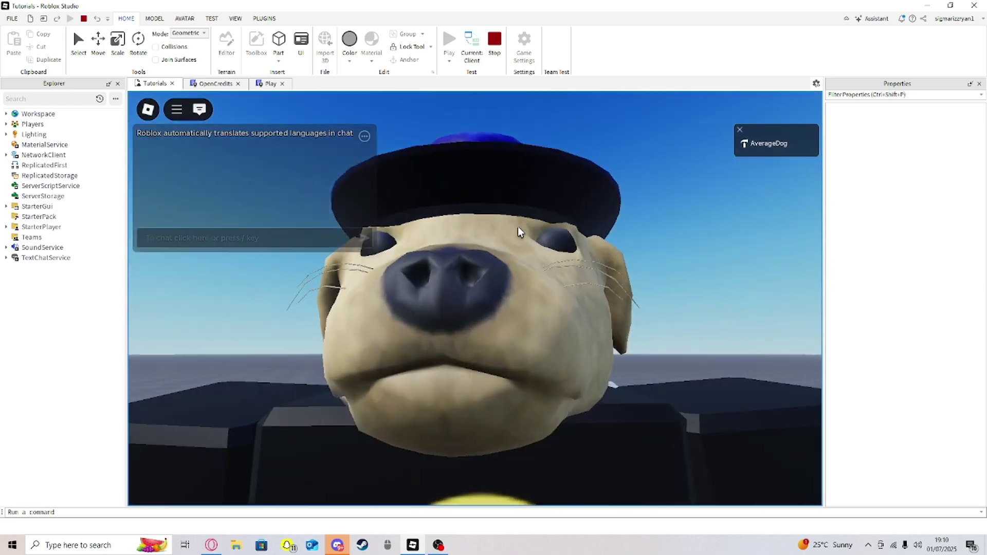
pyautogui.scroll(-4, 517, 226)
pyautogui.scroll(5, 517, 226)
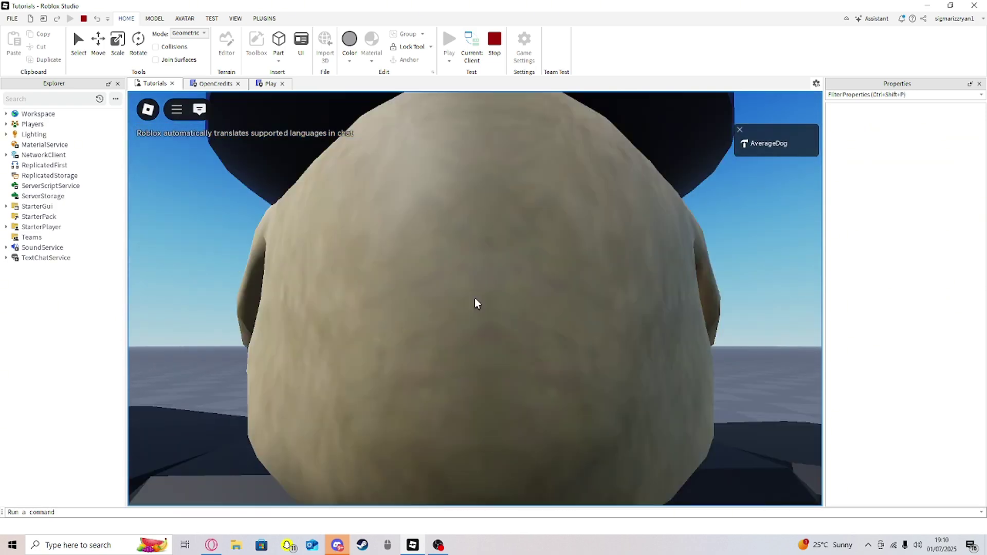
pyautogui.scroll(-2, 474, 297)
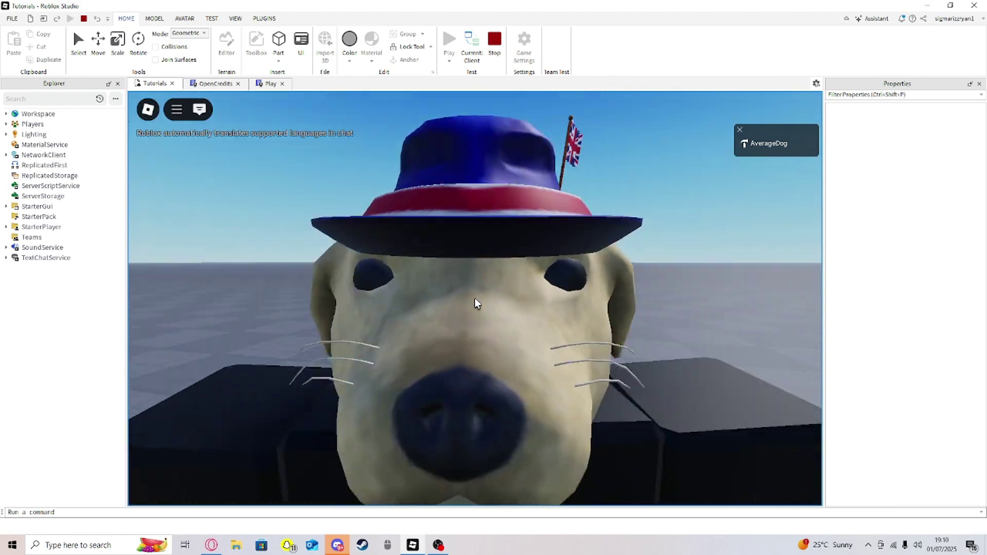